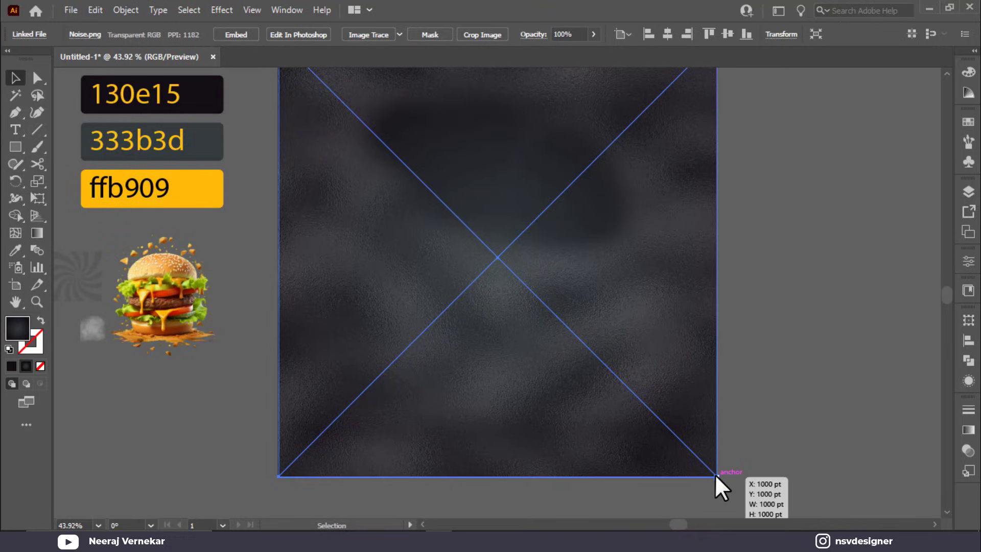
Step: Set the Noise.png texture's blend mode to Overlay in the Transparency panel
{"action": "left_click", "coordinate": [969, 449]}
{"action": "left_click", "coordinate": [798, 427]}
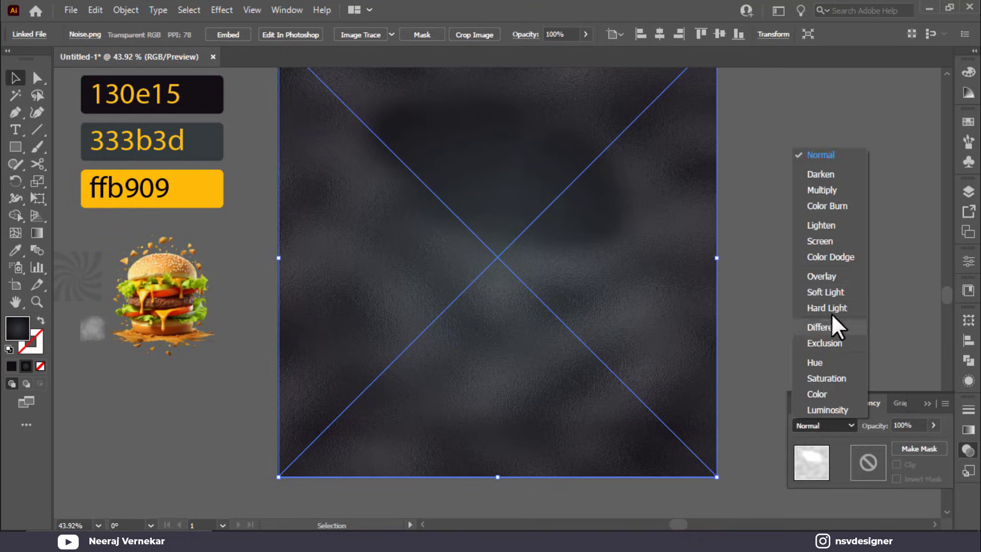
{"action": "left_click", "coordinate": [833, 278]}
{"action": "left_click", "coordinate": [838, 425]}
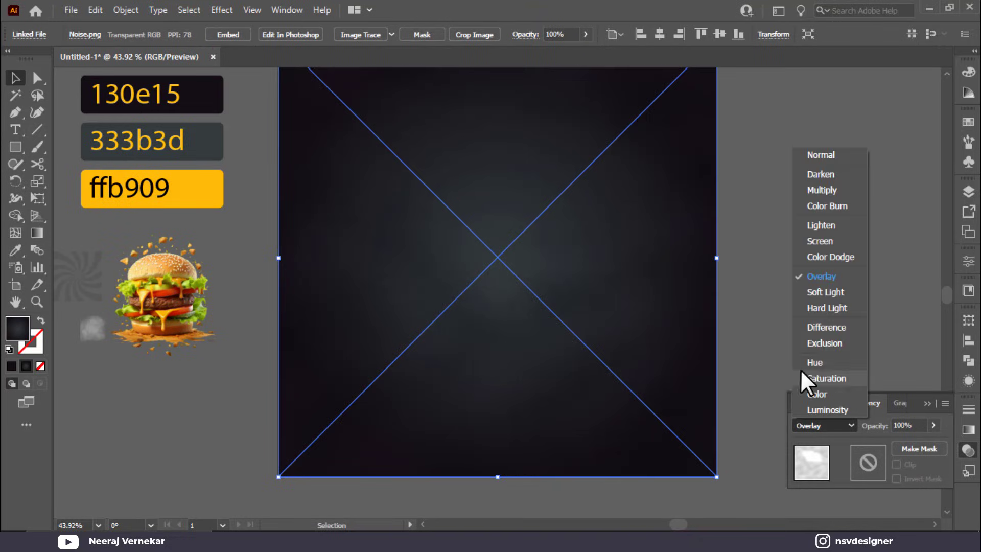
{"action": "left_click", "coordinate": [823, 292]}
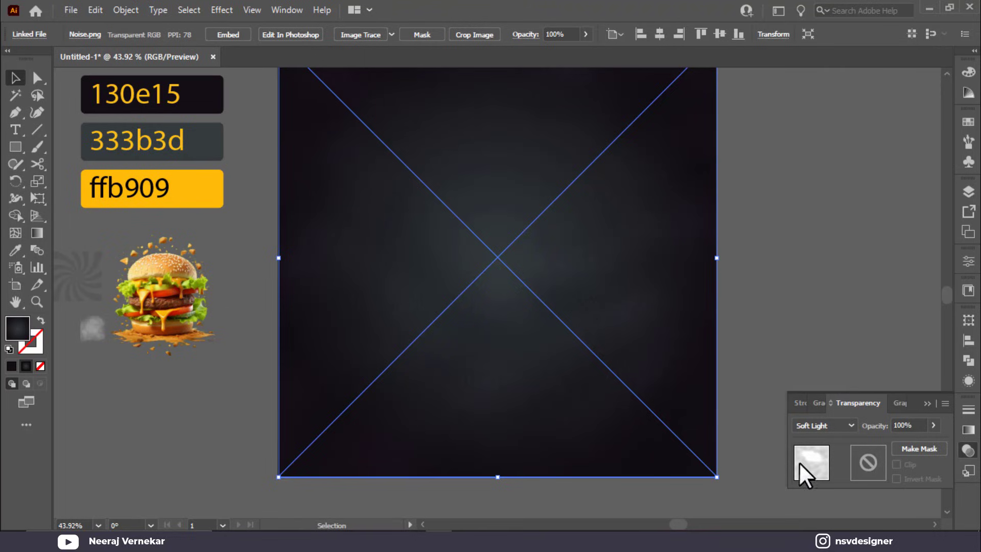
{"action": "scroll", "coordinate": [777, 361], "scroll_direction": "up", "scroll_amount": 2}
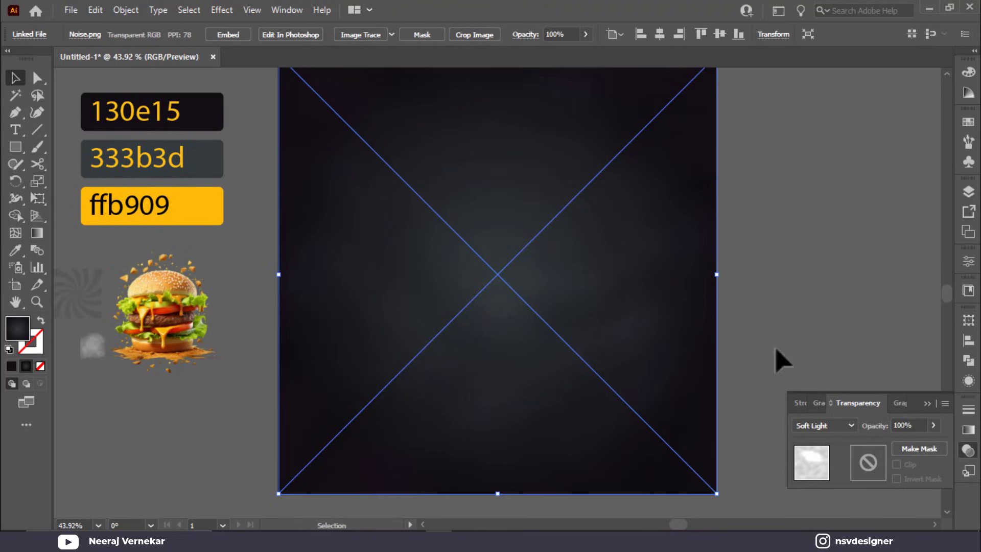
{"action": "left_click", "coordinate": [839, 425]}
{"action": "left_click", "coordinate": [833, 277]}
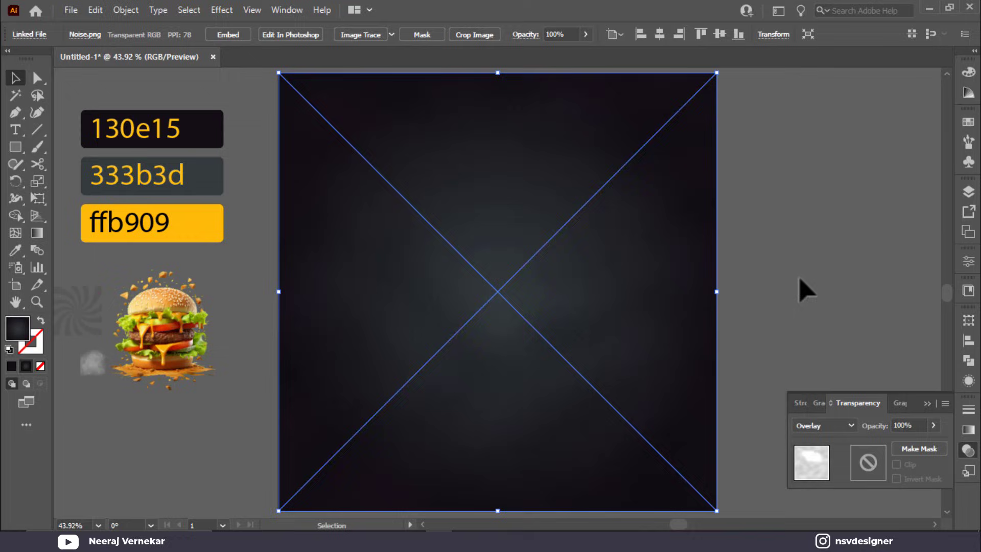
Step: Bring the smoke image to the front, scale it over the whole artboard and blend it in Overlay
{"action": "right_click", "coordinate": [97, 364]}
{"action": "mouse_move", "coordinate": [176, 271]}
{"action": "left_click", "coordinate": [294, 273]}
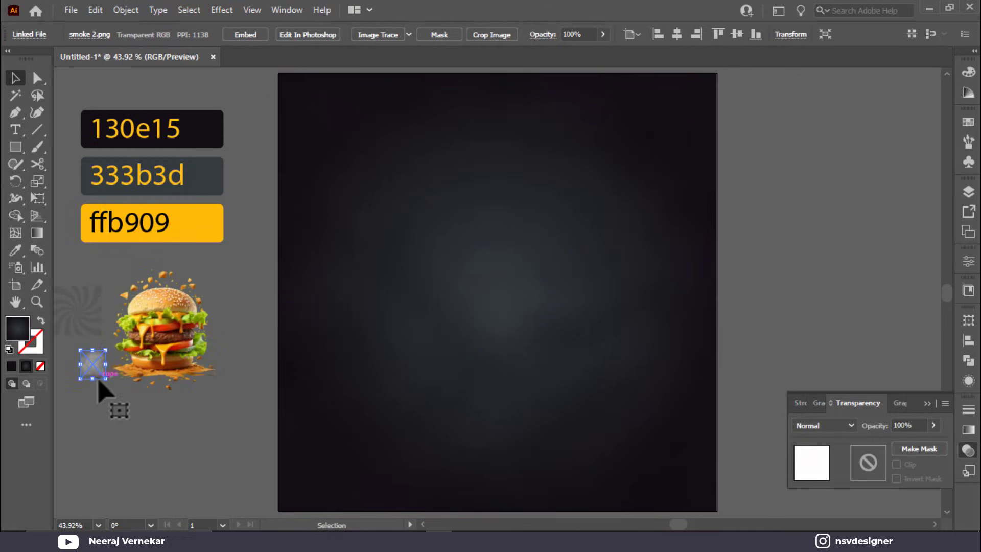
{"action": "left_click_drag", "start_coordinate": [96, 377], "coordinate": [296, 102]}
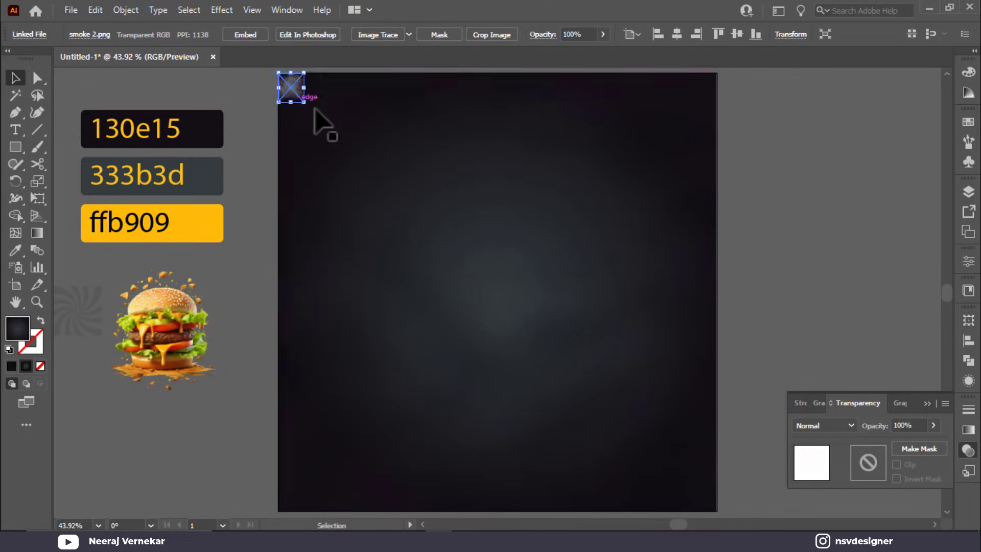
{"action": "left_click_drag", "start_coordinate": [434, 262], "coordinate": [305, 137]}
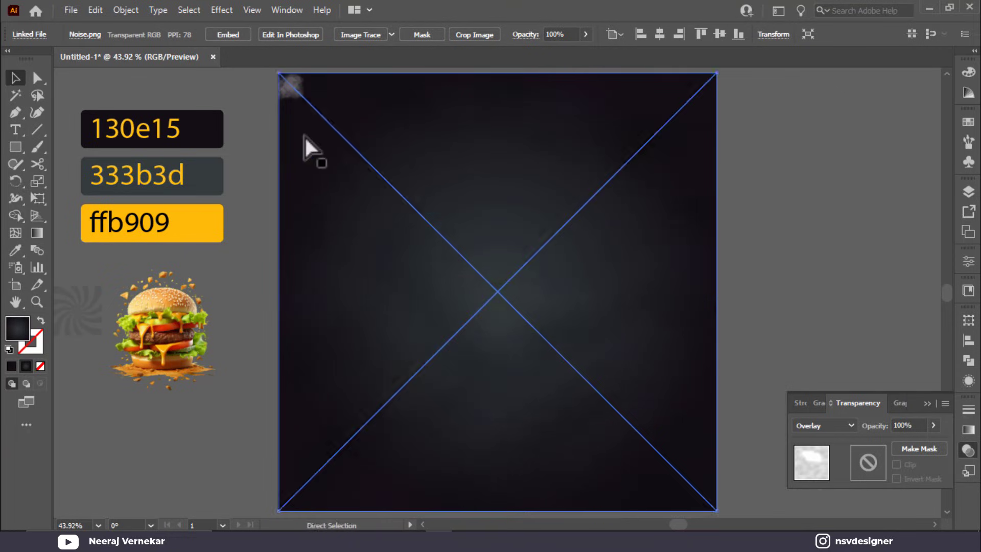
{"action": "left_click", "coordinate": [294, 87]}
{"action": "left_click_drag", "start_coordinate": [307, 99], "coordinate": [717, 510]}
{"action": "left_click", "coordinate": [817, 426]}
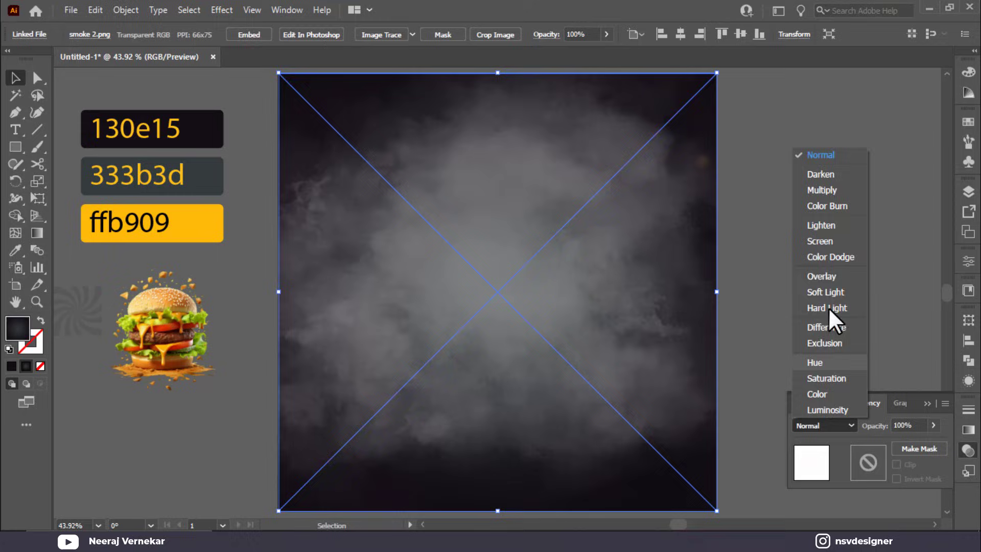
{"action": "left_click", "coordinate": [830, 276]}
{"action": "left_click", "coordinate": [861, 338]}
Step: Bring the twist rays image to the front and scale it to fill the artboard
{"action": "left_click", "coordinate": [87, 323]}
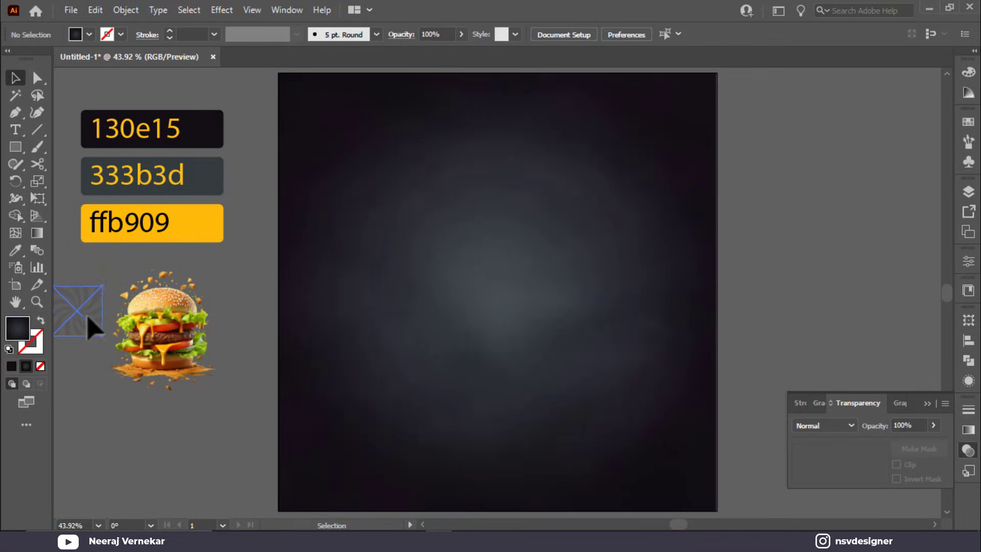
{"action": "right_click", "coordinate": [88, 317]}
{"action": "left_click", "coordinate": [153, 399]}
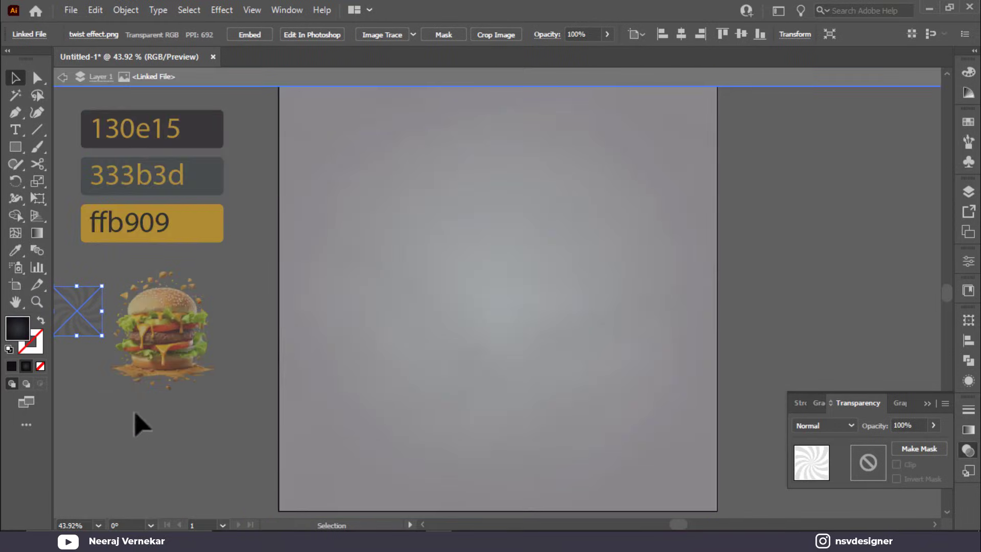
{"action": "key", "text": "Escape"}
{"action": "right_click", "coordinate": [86, 355]}
{"action": "mouse_move", "coordinate": [176, 239]}
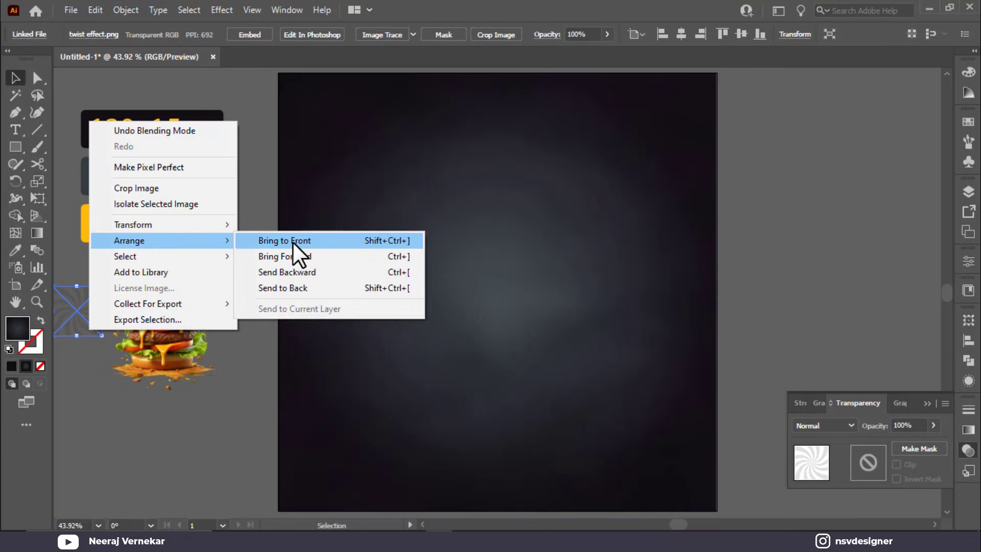
{"action": "left_click", "coordinate": [293, 242]}
{"action": "left_click_drag", "start_coordinate": [61, 327], "coordinate": [303, 120]}
{"action": "left_click_drag", "start_coordinate": [329, 121], "coordinate": [717, 511]}
Step: Blend the twist rays image in Soft Light with reduced opacity, then clear the selection
{"action": "left_click", "coordinate": [820, 425]}
{"action": "left_click", "coordinate": [822, 276]}
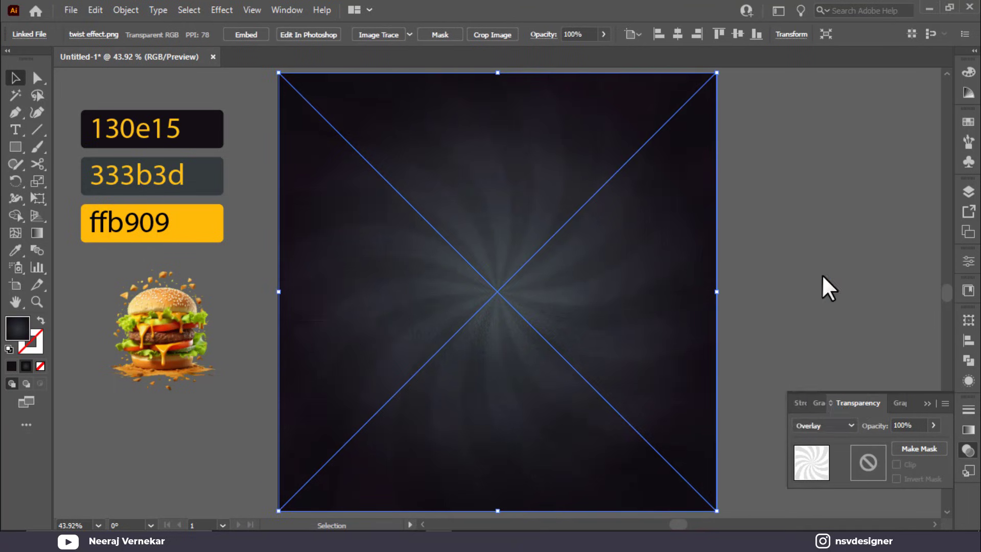
{"action": "left_click", "coordinate": [843, 427]}
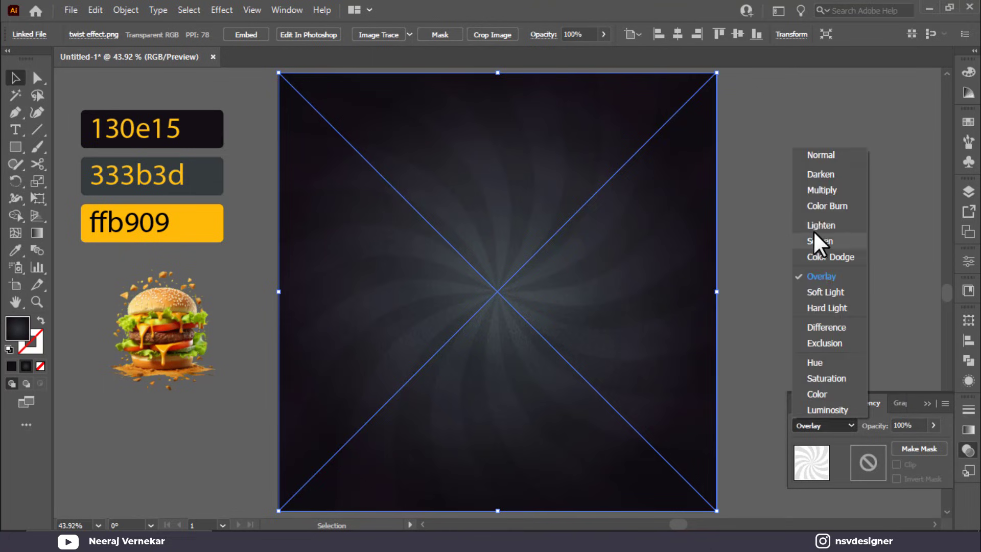
{"action": "left_click", "coordinate": [827, 155]}
{"action": "left_click", "coordinate": [838, 427]}
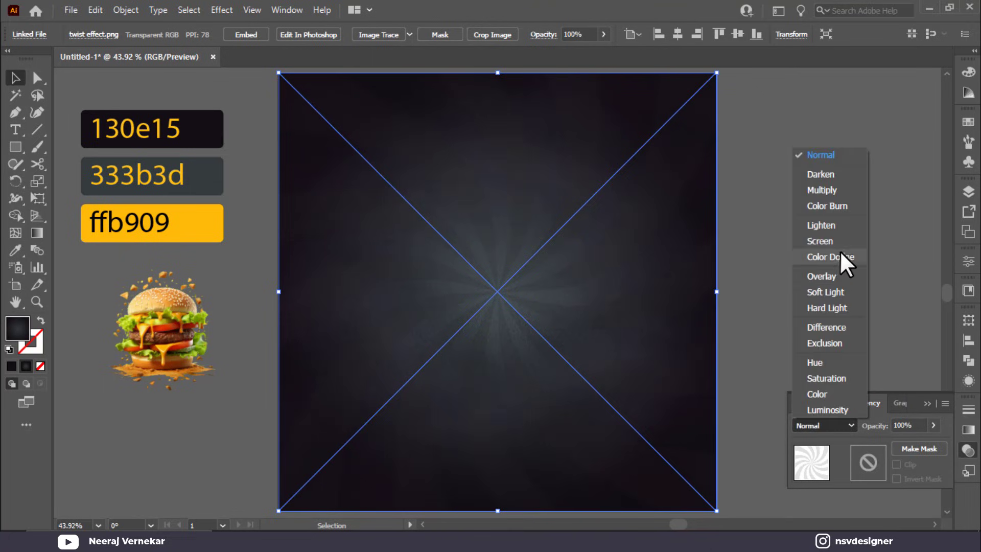
{"action": "left_click", "coordinate": [836, 293]}
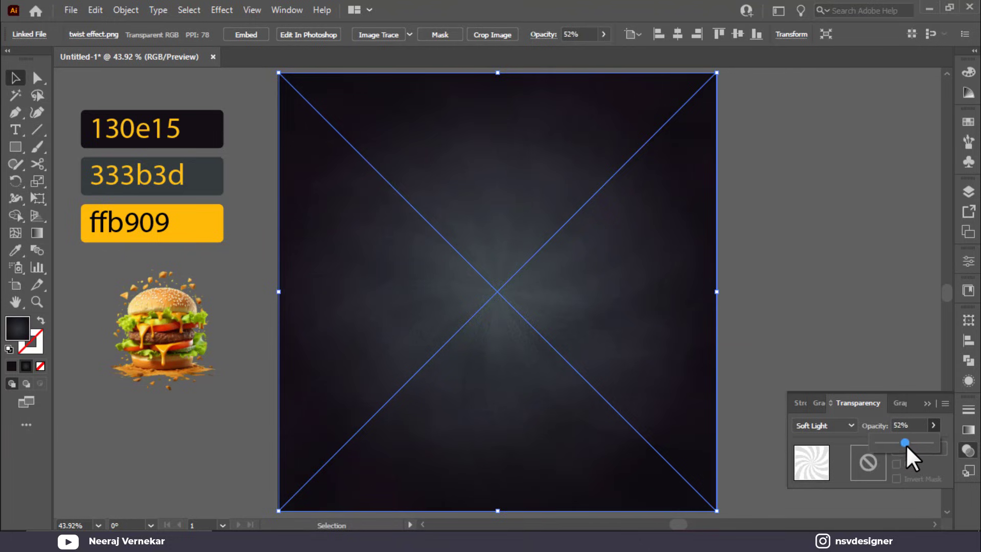
{"action": "left_click", "coordinate": [928, 404]}
{"action": "left_click", "coordinate": [904, 377]}
{"action": "left_click", "coordinate": [603, 351]}
{"action": "key", "text": "ctrl+shift+a"}
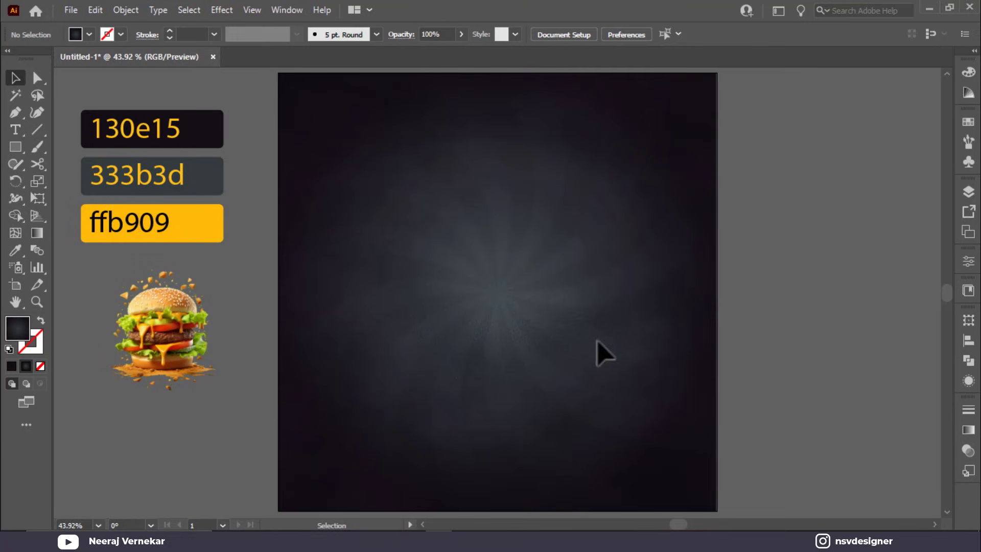
Step: Bring burger.png to the front and place it enlarged in the poster's centre
{"action": "left_click", "coordinate": [172, 365]}
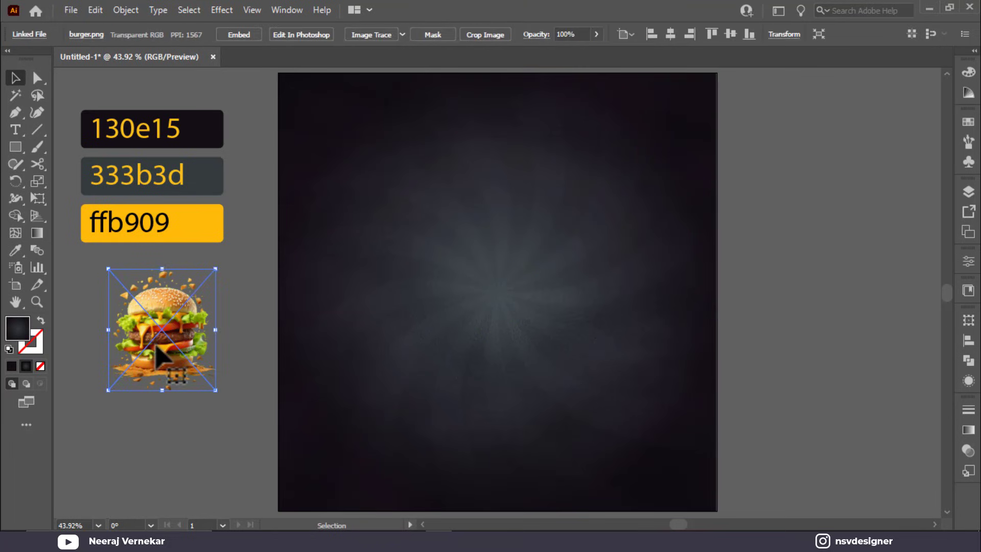
{"action": "right_click", "coordinate": [172, 366]}
{"action": "mouse_move", "coordinate": [233, 255]}
{"action": "left_click", "coordinate": [347, 255]}
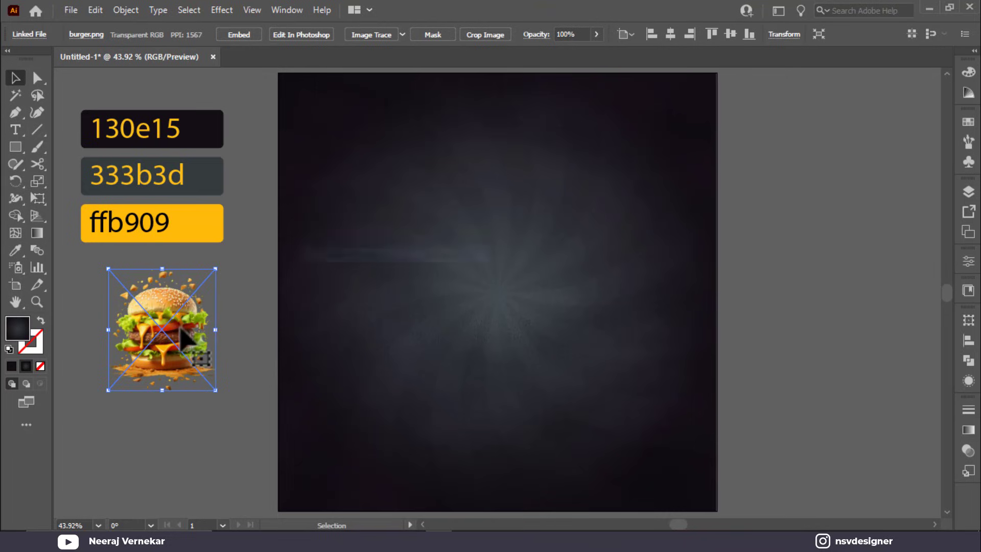
{"action": "left_click_drag", "start_coordinate": [203, 387], "coordinate": [543, 411]}
{"action": "left_click", "coordinate": [750, 261]}
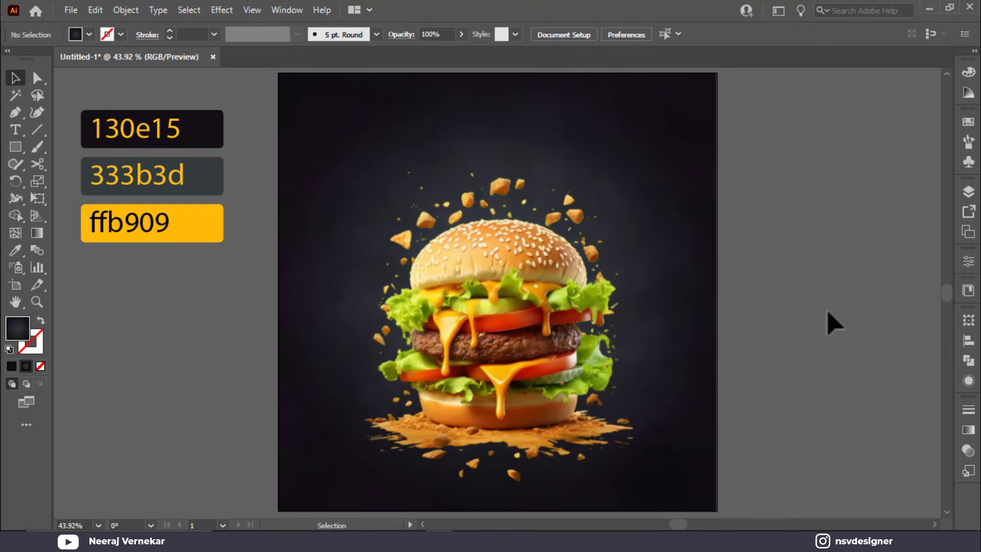
{"action": "scroll", "coordinate": [828, 322], "scroll_direction": "right", "scroll_amount": 5}
Step: Duplicate the burger photo to the right, Image Trace it with the 16-colour preset, and expand it
{"action": "left_click_drag", "start_coordinate": [233, 338], "coordinate": [663, 338]}
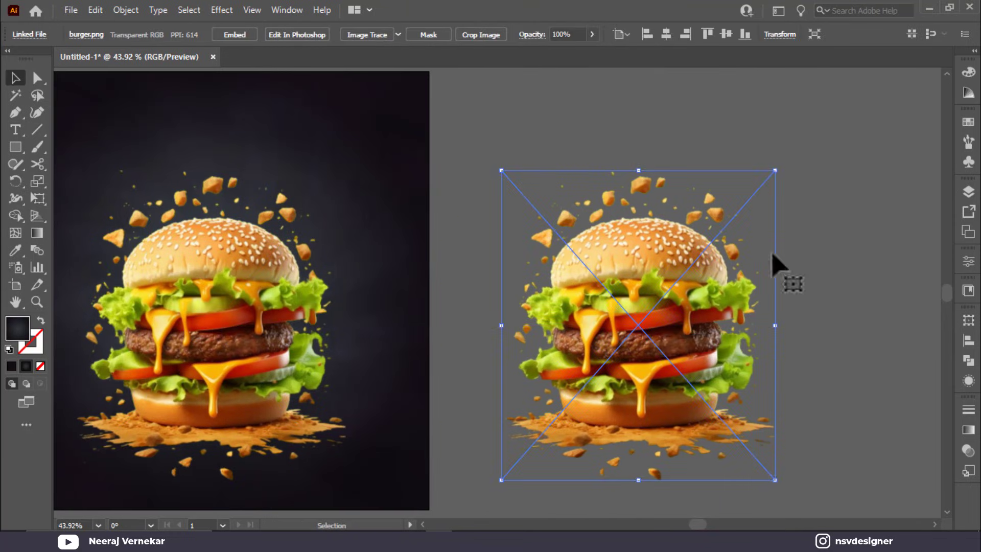
{"action": "left_click", "coordinate": [400, 34]}
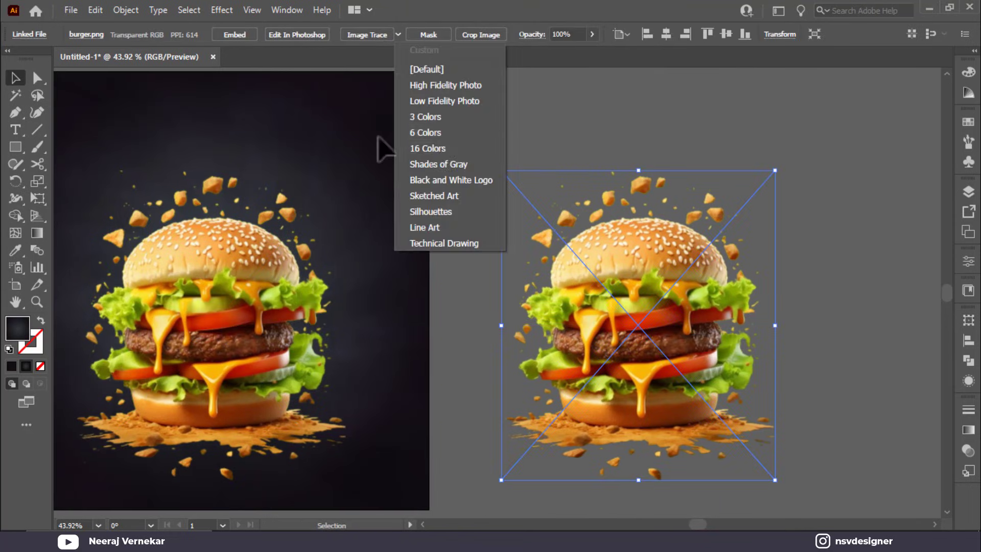
{"action": "left_click", "coordinate": [439, 149]}
{"action": "left_click", "coordinate": [574, 291]}
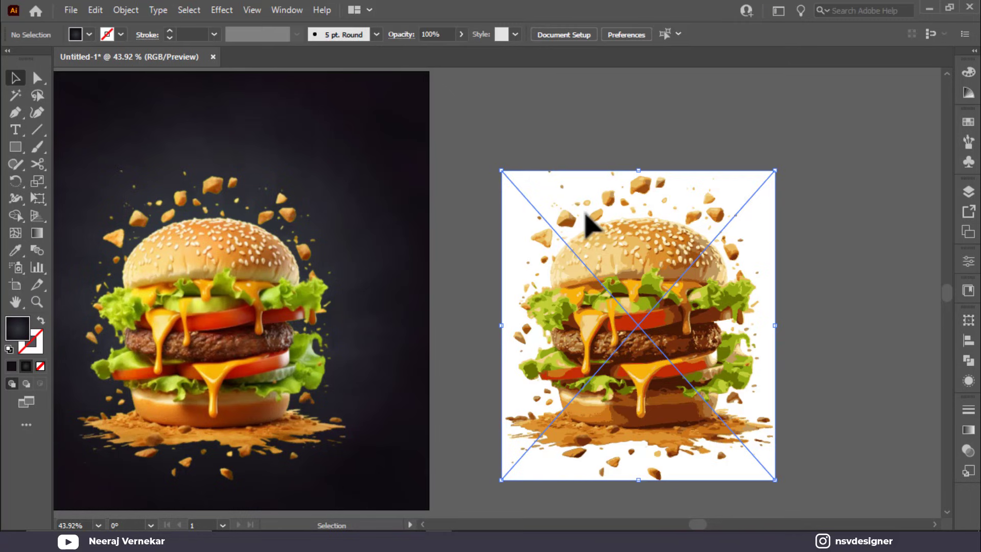
{"action": "left_click", "coordinate": [364, 35]}
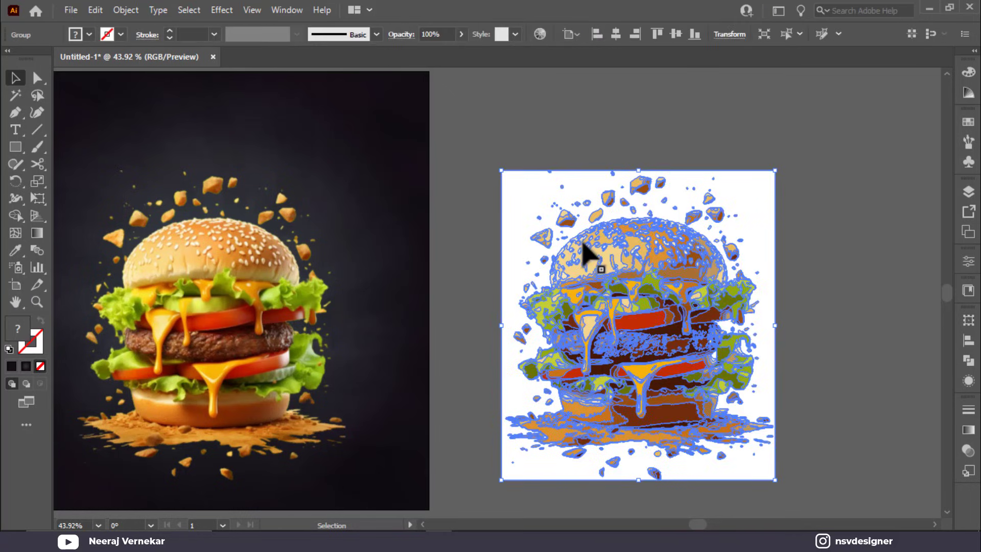
Step: Delete the trace's white background and move the traced burger slightly left and down
{"action": "right_click", "coordinate": [620, 244]}
{"action": "left_click", "coordinate": [671, 364]}
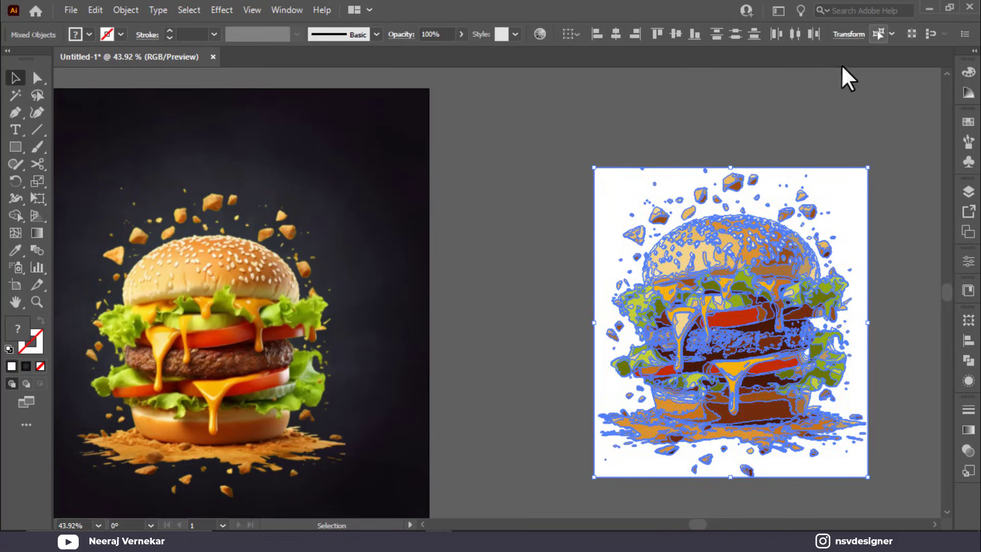
{"action": "double_click", "coordinate": [624, 188]}
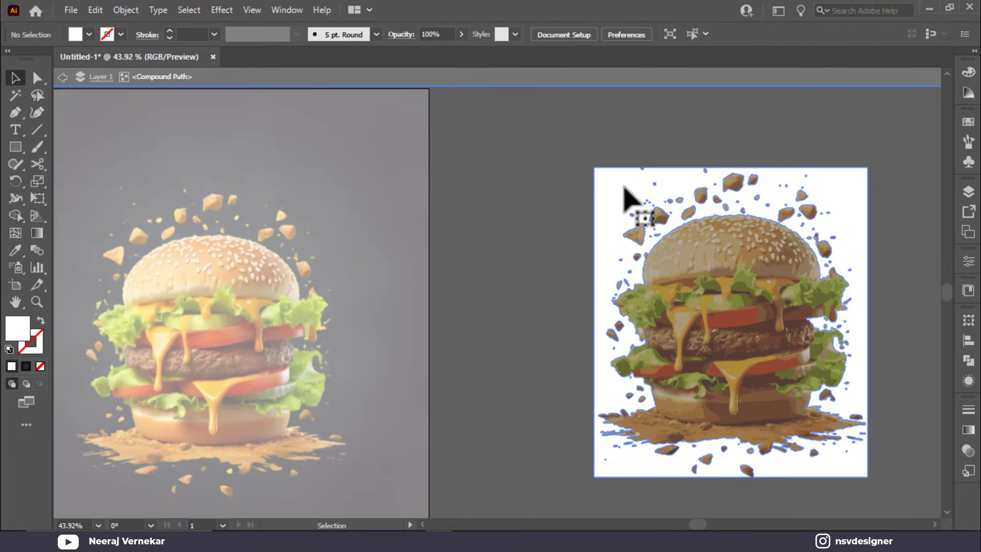
{"action": "key", "text": "Escape"}
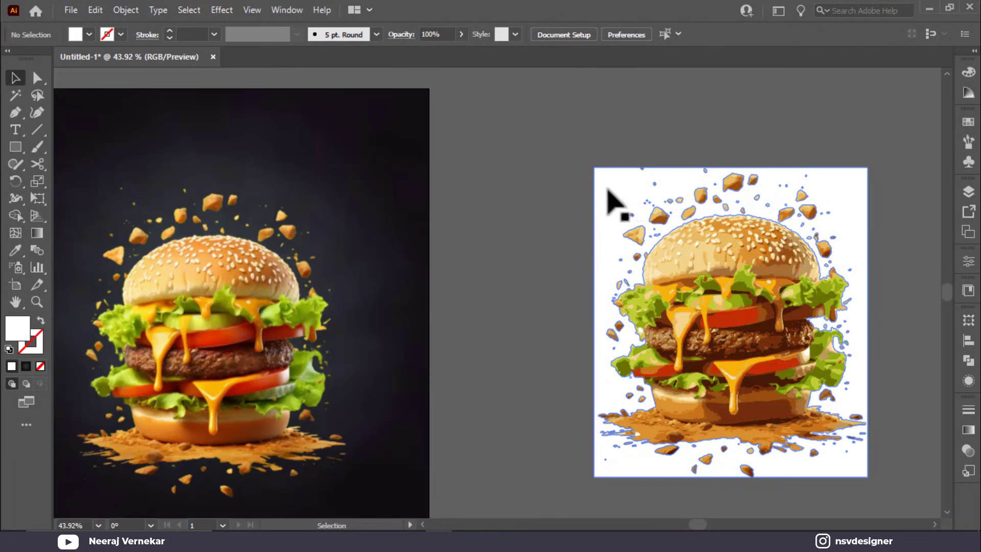
{"action": "left_click", "coordinate": [609, 200]}
{"action": "key", "text": "Delete"}
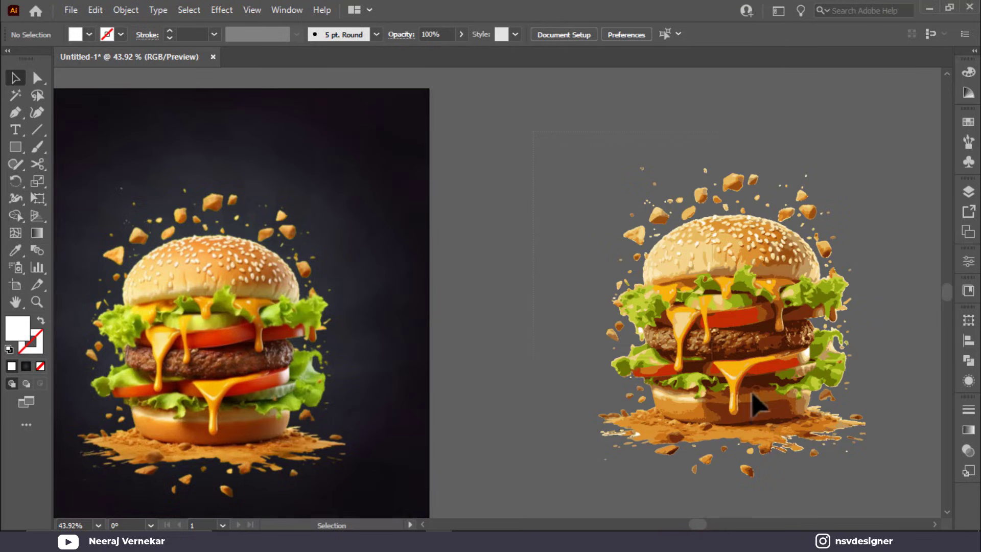
{"action": "key", "text": "ctrl+a"}
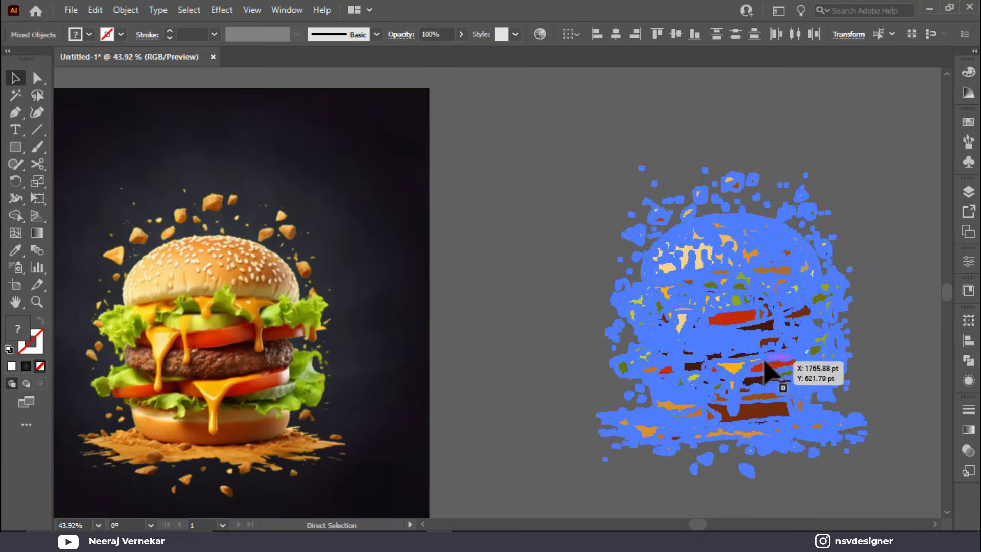
{"action": "left_click", "coordinate": [587, 313]}
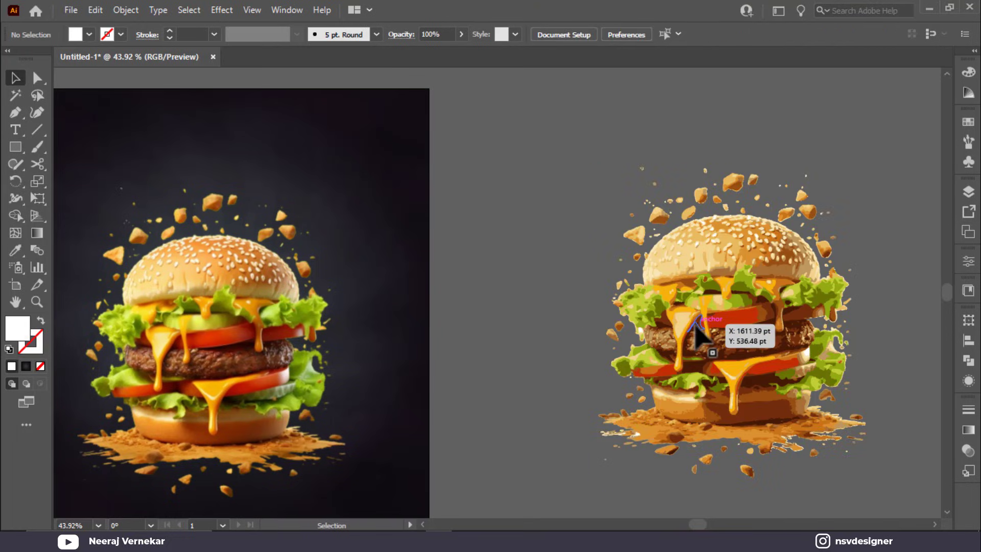
{"action": "left_click", "coordinate": [696, 327]}
{"action": "left_click_drag", "start_coordinate": [714, 345], "coordinate": [637, 363]}
{"action": "key", "text": "space"}
{"action": "scroll", "coordinate": [794, 265], "scroll_direction": "down", "scroll_amount": 1}
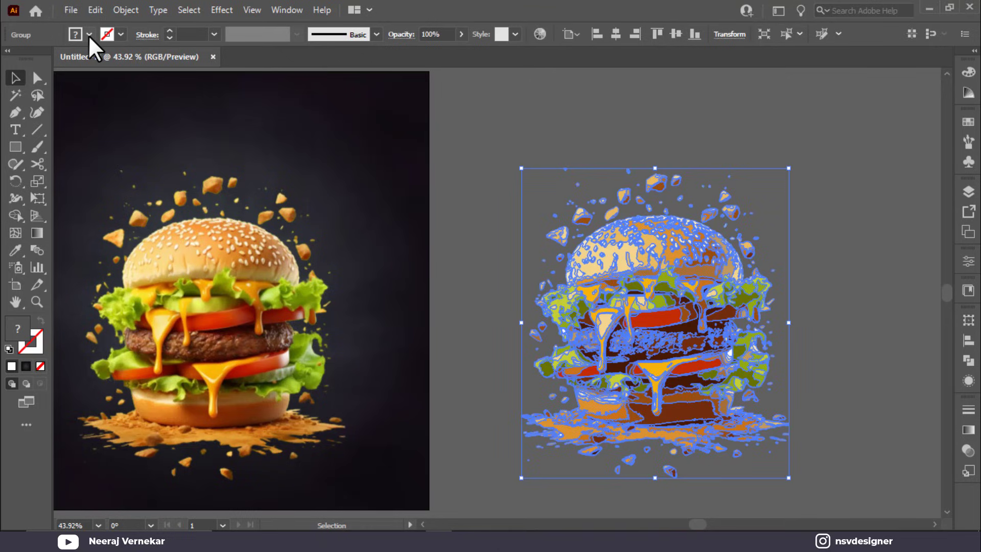
Step: Give the traced burger no fill and a white 1.5 pt stroke, then select it with the photo
{"action": "left_click", "coordinate": [120, 34]}
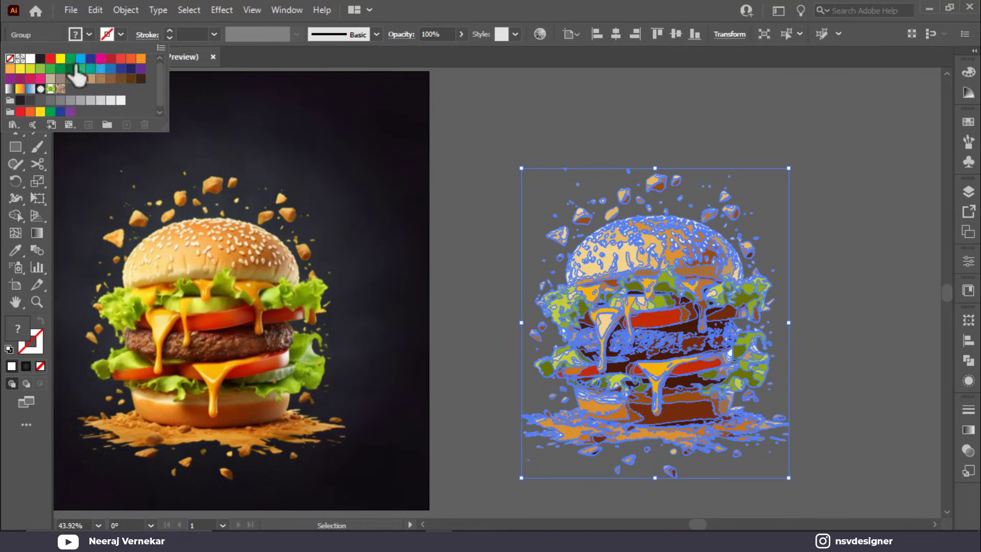
{"action": "left_click", "coordinate": [89, 34]}
{"action": "left_click", "coordinate": [89, 34]}
{"action": "left_click", "coordinate": [10, 58]}
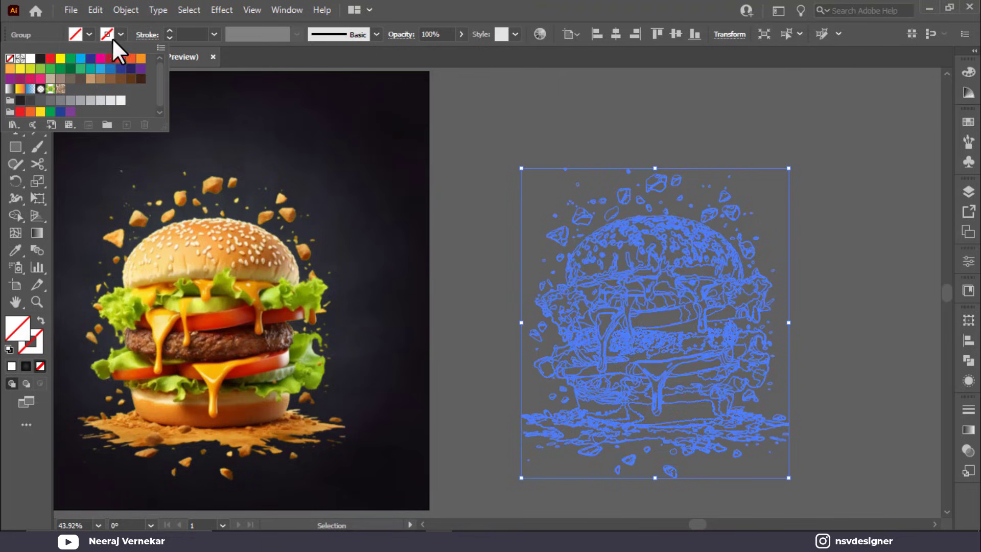
{"action": "left_click", "coordinate": [121, 34]}
{"action": "left_click", "coordinate": [120, 34]}
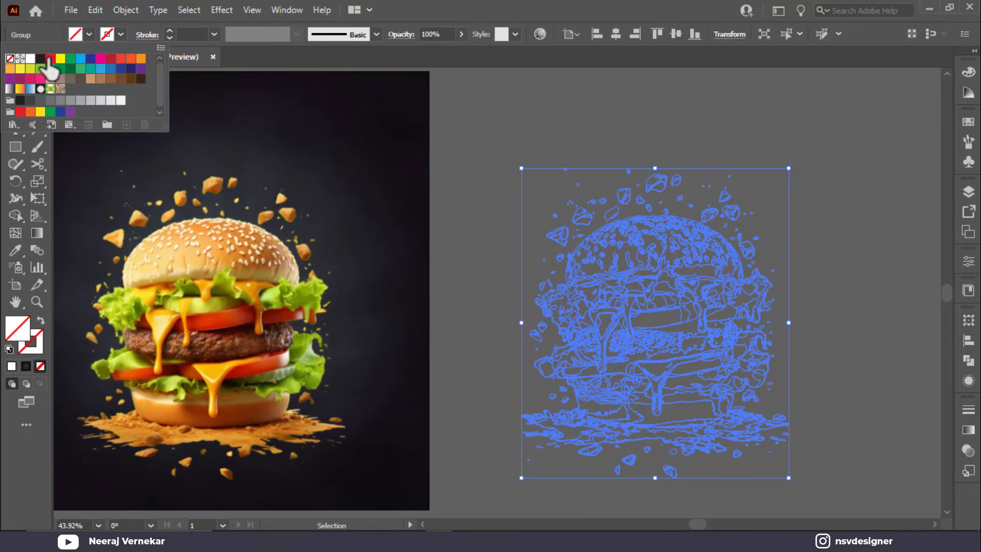
{"action": "left_click", "coordinate": [78, 58]}
{"action": "left_click", "coordinate": [214, 34]}
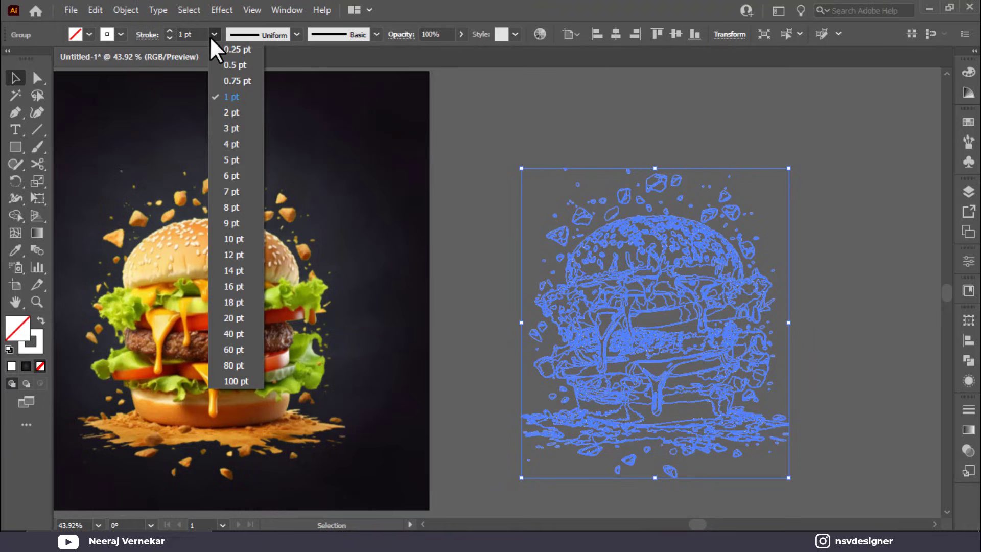
{"action": "left_click", "coordinate": [197, 34]}
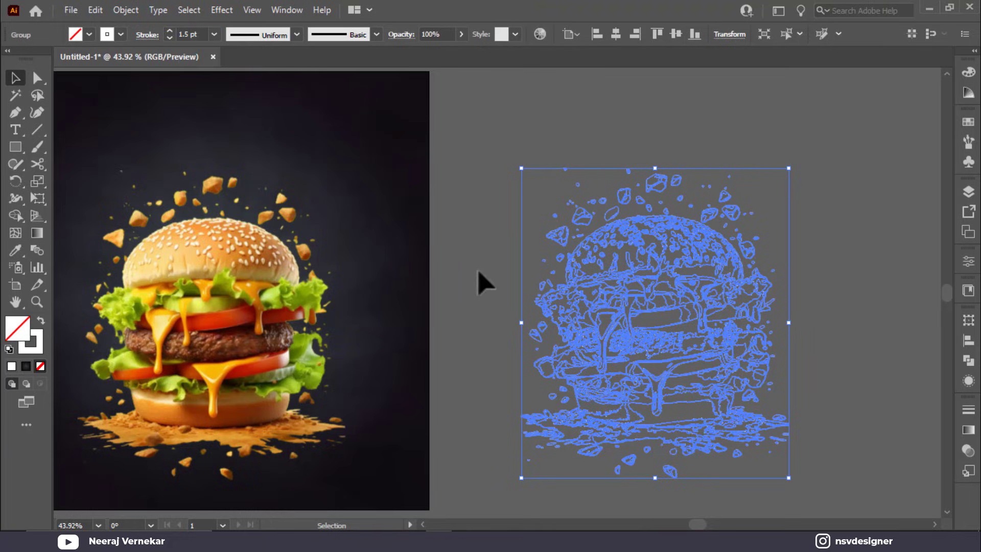
{"action": "left_click", "coordinate": [477, 288]}
{"action": "left_click", "coordinate": [593, 285]}
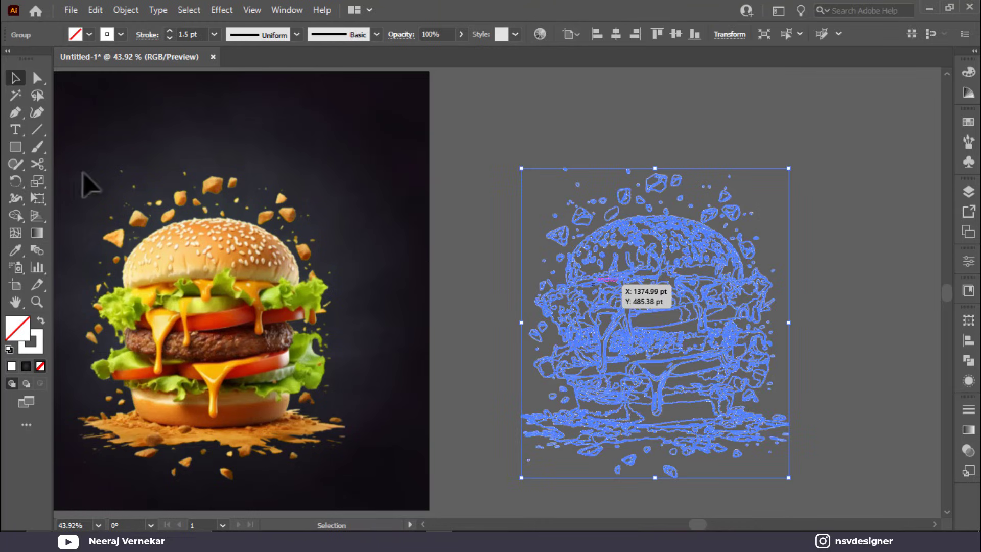
{"action": "left_click", "coordinate": [201, 267], "text": "shift"}
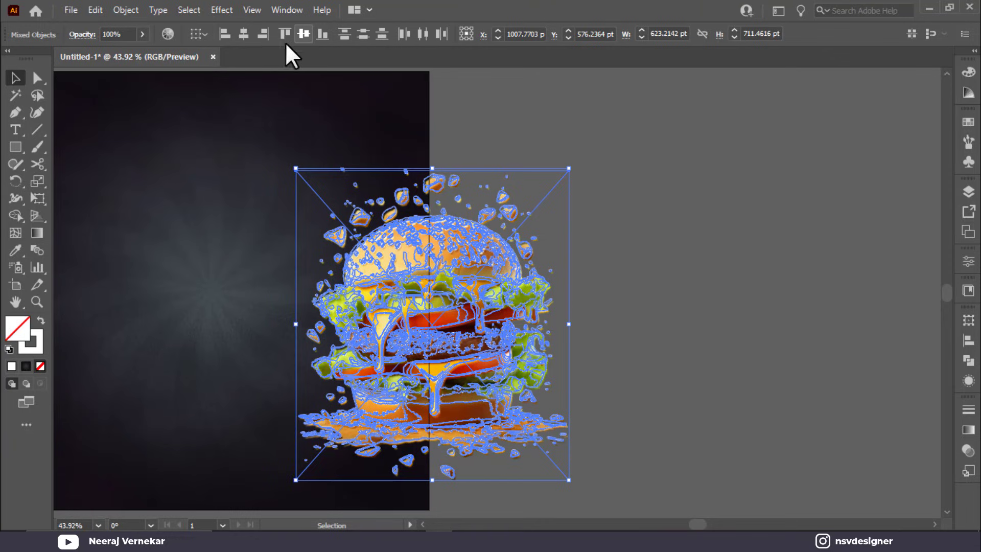
Step: Move the photo and line trace onto the poster and stack the photo in front of the trace
{"action": "mouse_move", "coordinate": [336, 306]}
{"action": "left_mouse_down"}
{"action": "mouse_move", "coordinate": [449, 361]}
{"action": "mouse_move", "coordinate": [363, 334]}
{"action": "mouse_move", "coordinate": [236, 334]}
{"action": "left_mouse_up"}
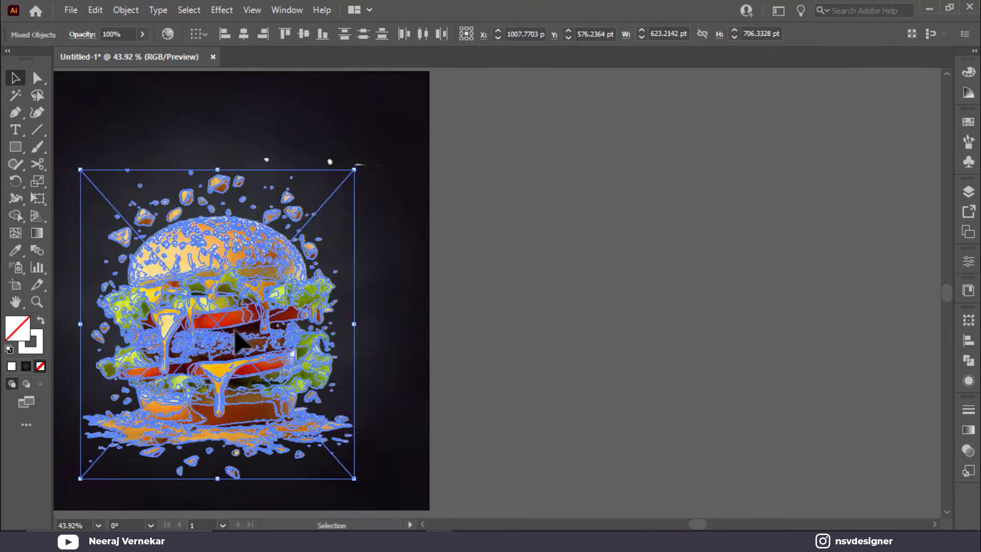
{"action": "key", "text": "ctrl+0"}
{"action": "left_click", "coordinate": [849, 327]}
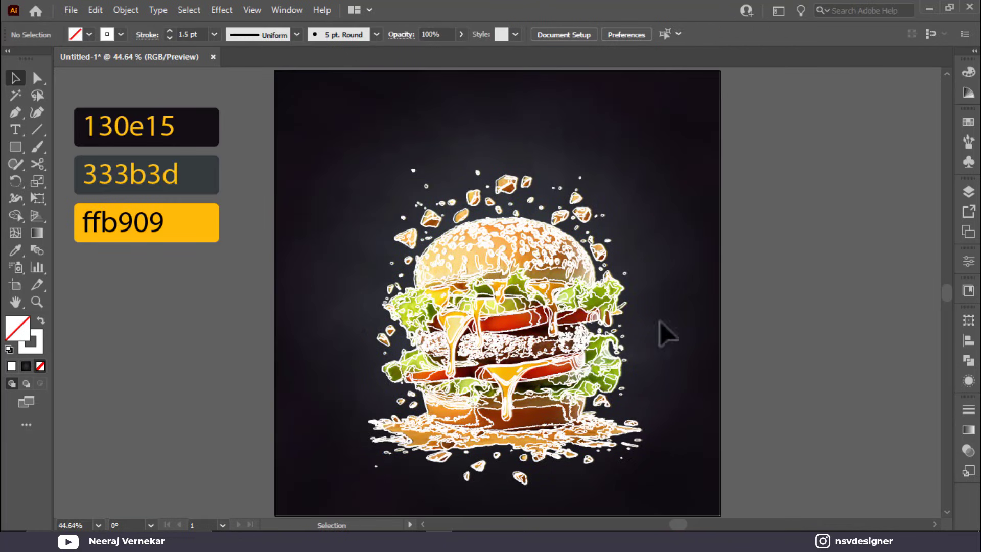
{"action": "left_click", "coordinate": [634, 259]}
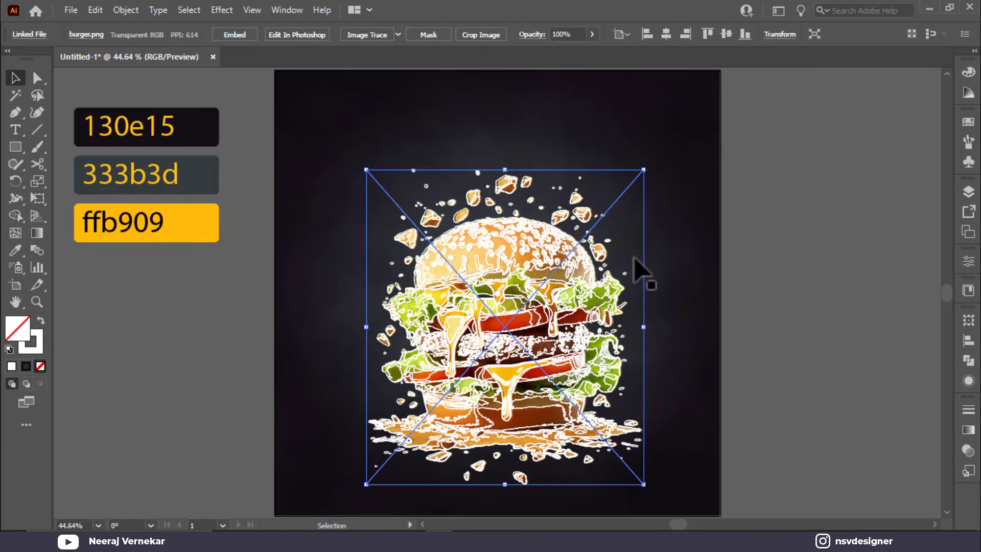
{"action": "right_click", "coordinate": [634, 258]}
{"action": "mouse_move", "coordinate": [703, 399]}
{"action": "left_click", "coordinate": [806, 395]}
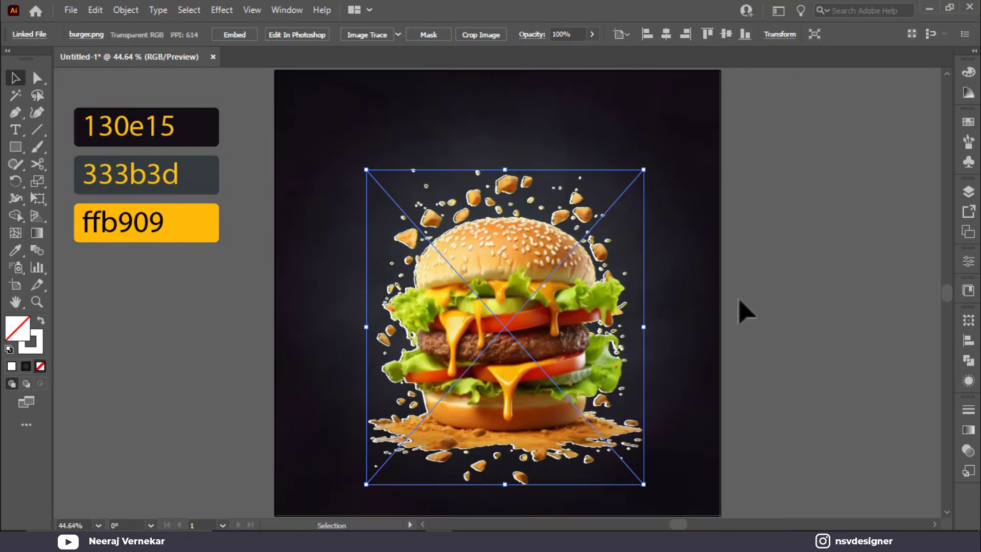
{"action": "left_click", "coordinate": [740, 300]}
Step: Zoom in on the top of the burger and switch to the Pen tool
{"action": "scroll", "coordinate": [602, 240], "scroll_direction": "up", "scroll_amount": 1}
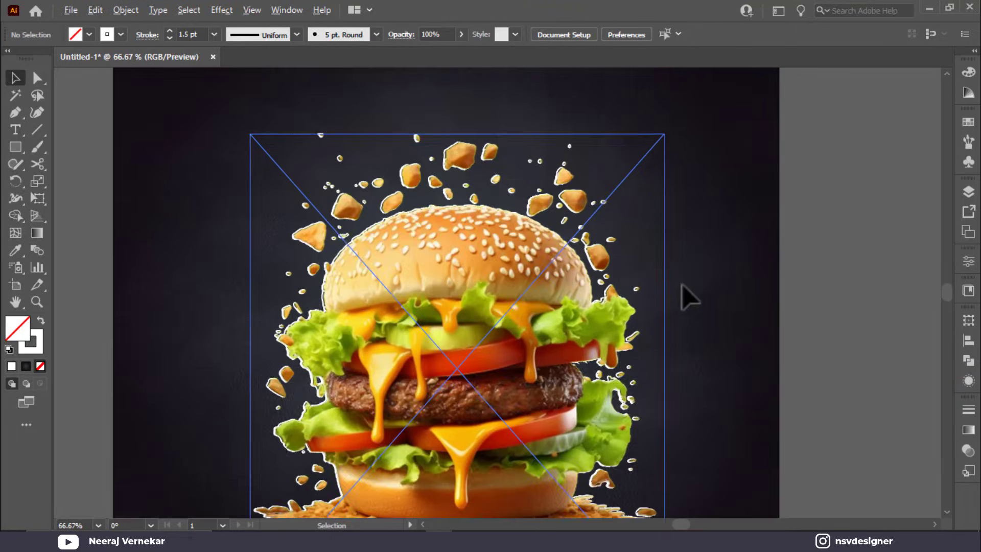
{"action": "left_click_drag", "start_coordinate": [689, 296], "coordinate": [664, 200]}
{"action": "scroll", "coordinate": [448, 173], "scroll_direction": "up", "scroll_amount": 2}
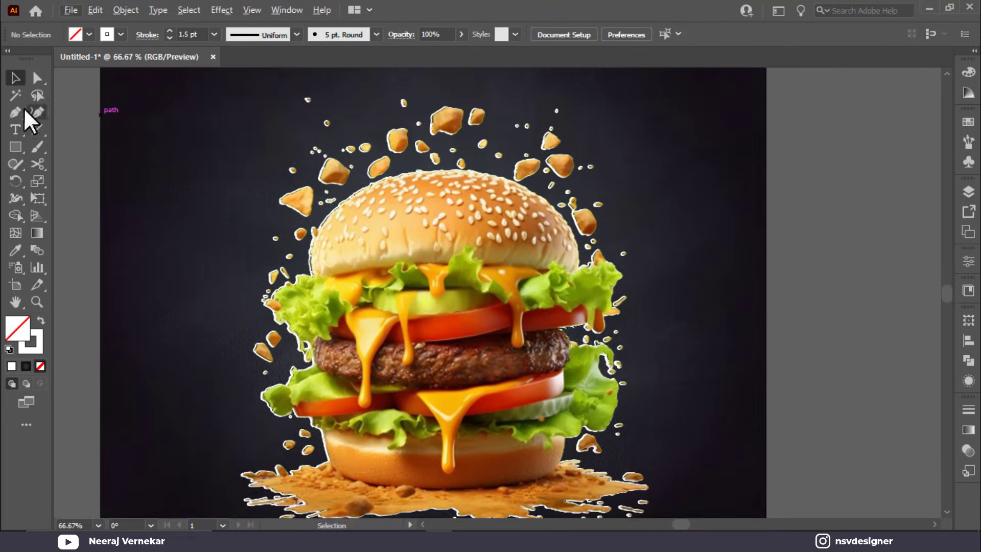
{"action": "left_click", "coordinate": [15, 113]}
{"action": "scroll", "coordinate": [245, 154], "scroll_direction": "up", "scroll_amount": 1}
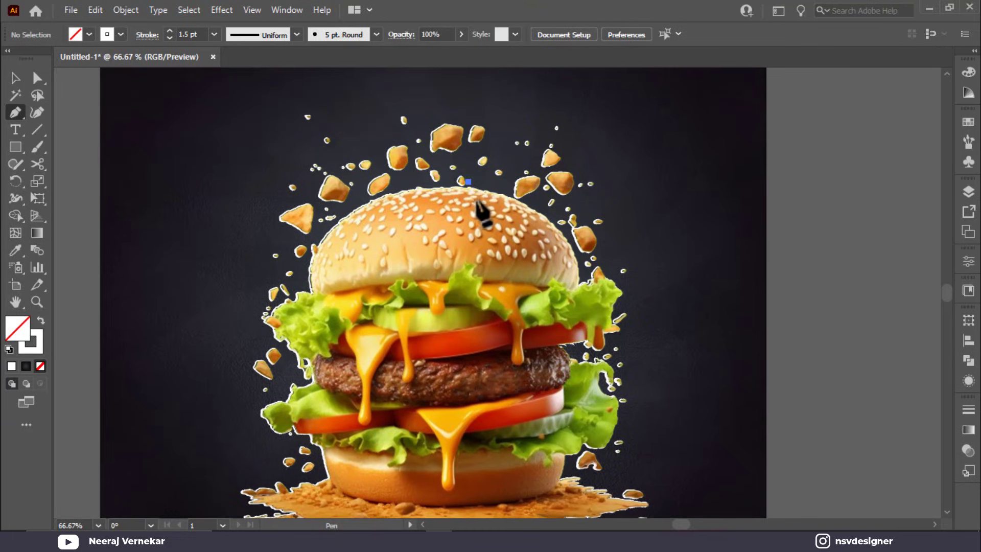
Step: Start the Pen path above the top bun and zigzag it down to the bun's bottom edge
{"action": "left_click_drag", "start_coordinate": [485, 206], "coordinate": [478, 214]}
{"action": "key", "text": "ctrl+plus"}
{"action": "key", "text": "ctrl+plus"}
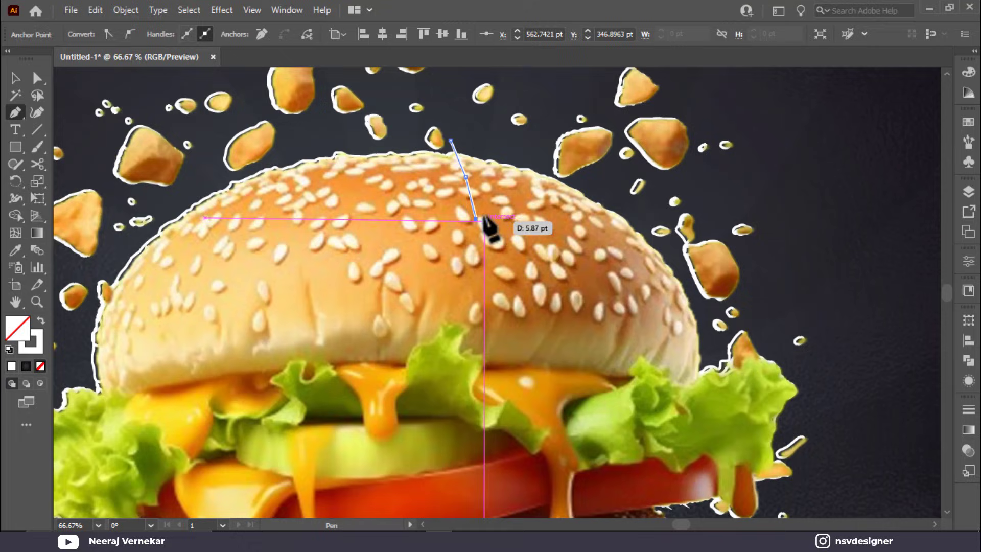
{"action": "left_click_drag", "start_coordinate": [470, 171], "coordinate": [467, 164]}
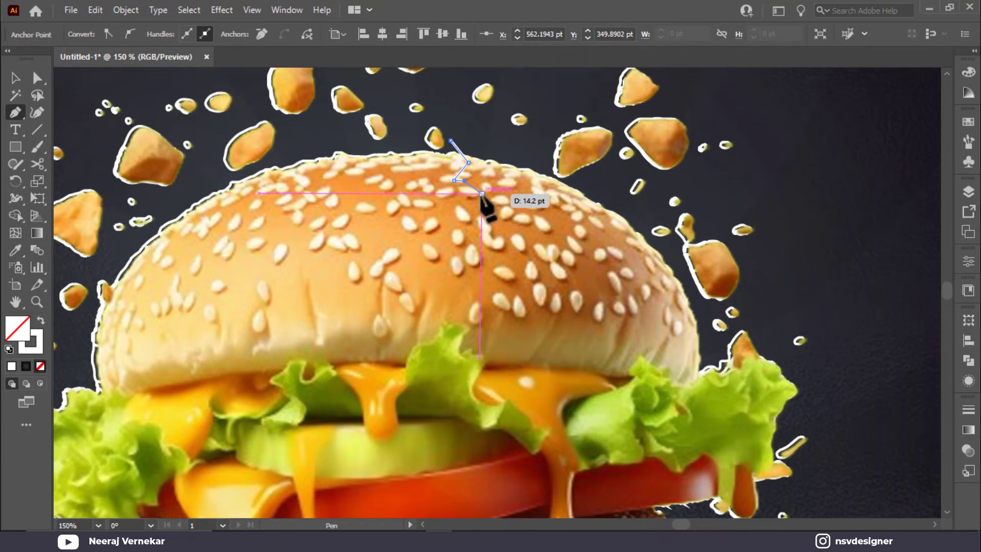
{"action": "left_click", "coordinate": [507, 242]}
{"action": "left_click_drag", "start_coordinate": [493, 238], "coordinate": [486, 258]}
{"action": "left_click", "coordinate": [500, 254]}
{"action": "left_click", "coordinate": [476, 258]}
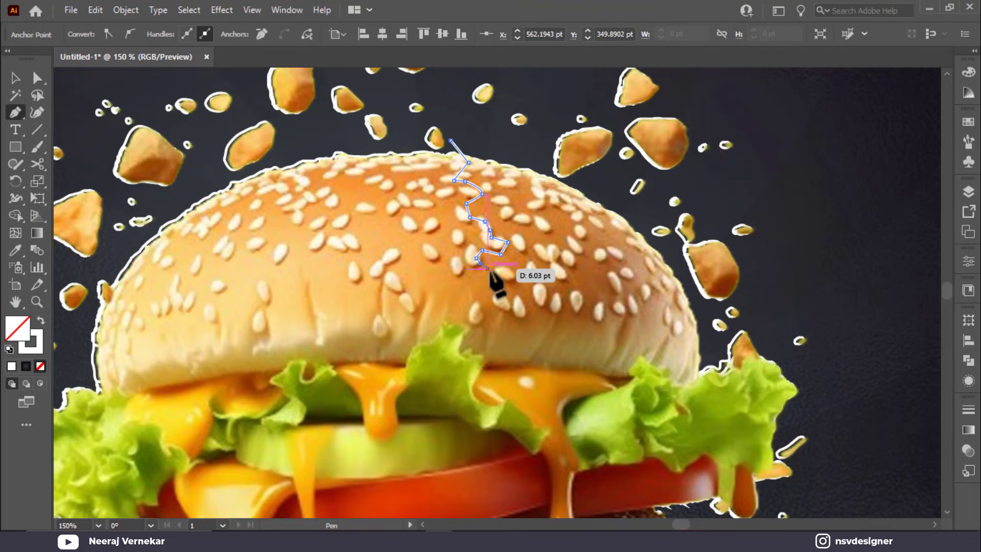
{"action": "left_click", "coordinate": [491, 270]}
{"action": "left_click", "coordinate": [496, 279]}
{"action": "left_click", "coordinate": [496, 286]}
{"action": "left_click", "coordinate": [507, 291]}
{"action": "left_click", "coordinate": [517, 296]}
{"action": "left_click", "coordinate": [527, 310]}
{"action": "left_click", "coordinate": [524, 328]}
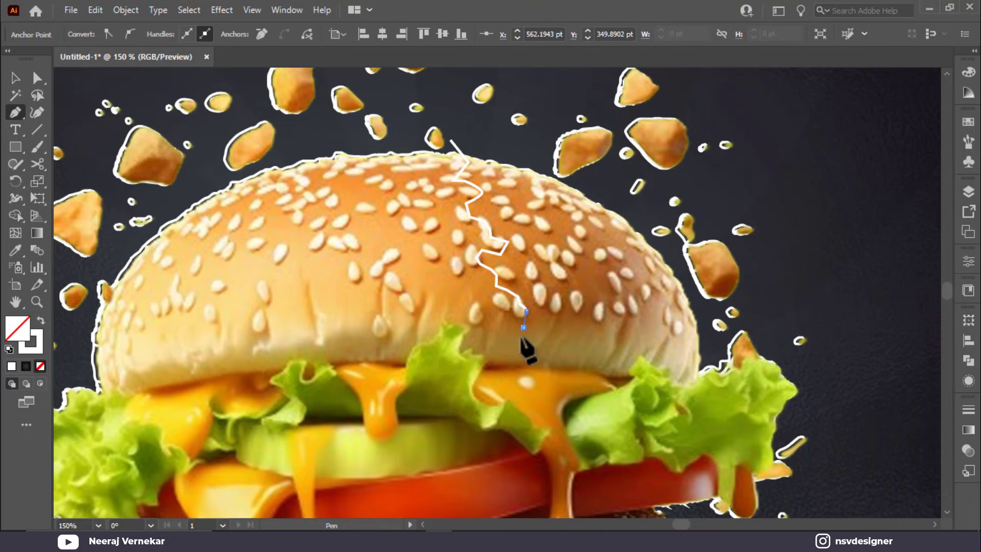
{"action": "left_click", "coordinate": [526, 360]}
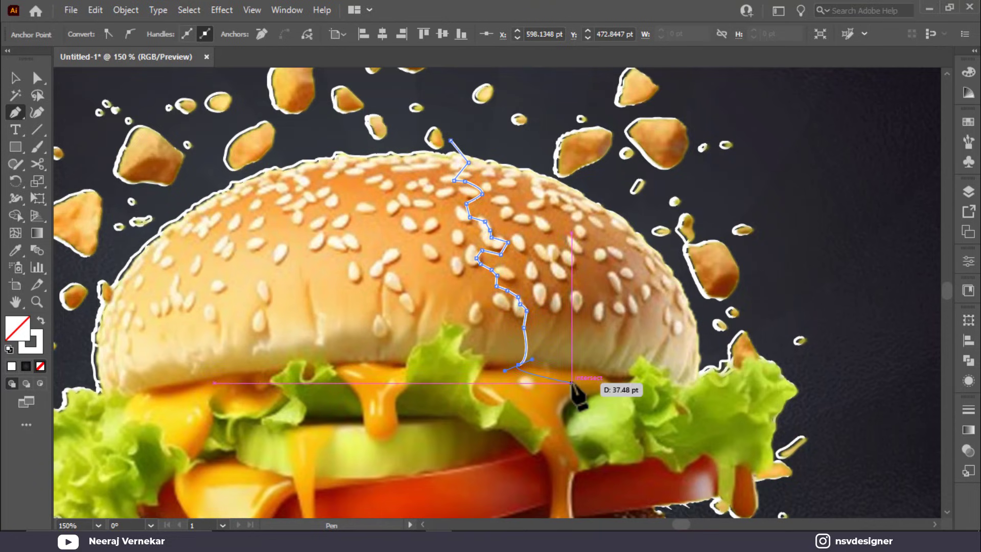
Step: Continue the jagged path down through the lettuce, cheese drip, tomato and patty
{"action": "scroll", "coordinate": [574, 394], "scroll_direction": "down", "scroll_amount": 1}
{"action": "left_click_drag", "start_coordinate": [562, 365], "coordinate": [577, 362]}
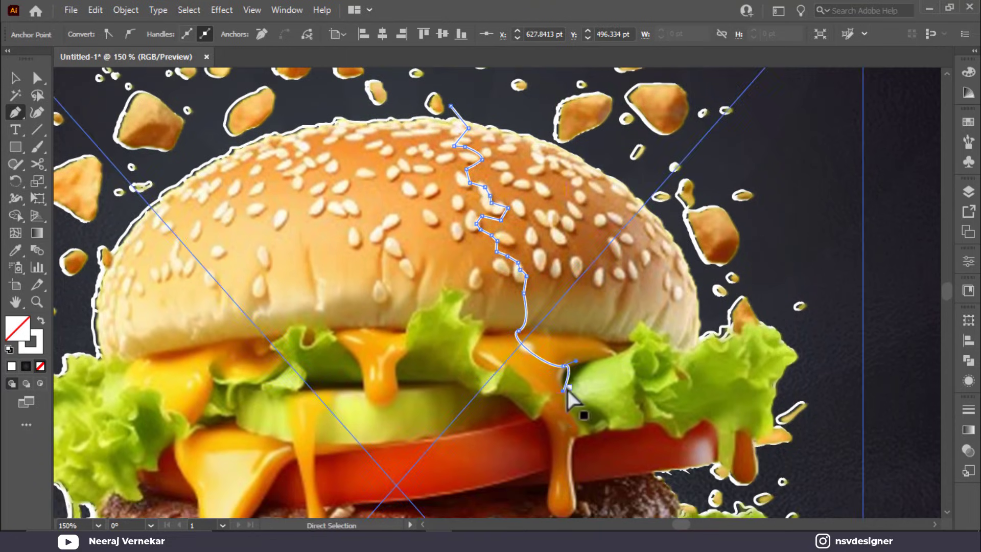
{"action": "left_click", "coordinate": [563, 385]}
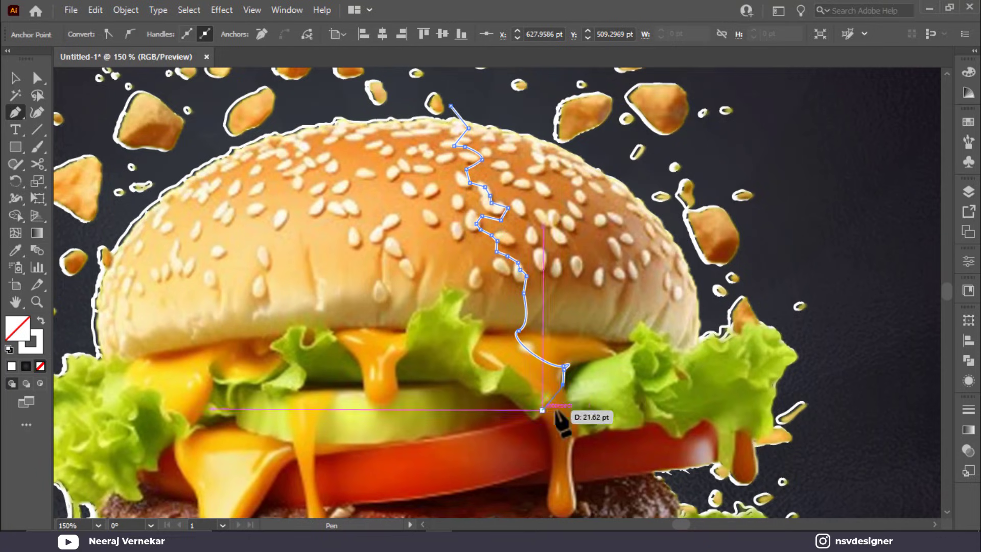
{"action": "scroll", "coordinate": [562, 399], "scroll_direction": "down", "scroll_amount": 2}
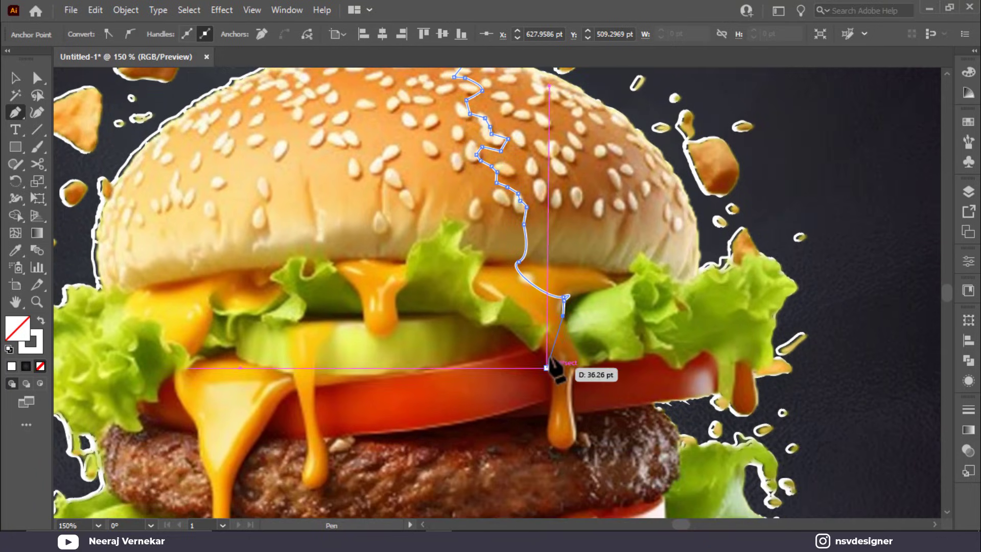
{"action": "left_click_drag", "start_coordinate": [549, 356], "coordinate": [551, 379]}
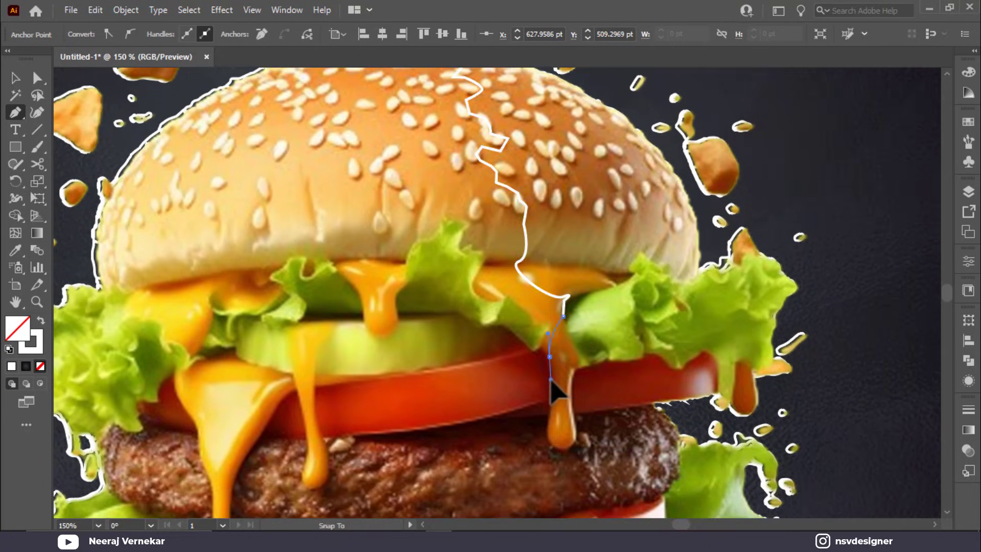
{"action": "left_click", "coordinate": [583, 371]}
{"action": "scroll", "coordinate": [590, 401], "scroll_direction": "down", "scroll_amount": 2}
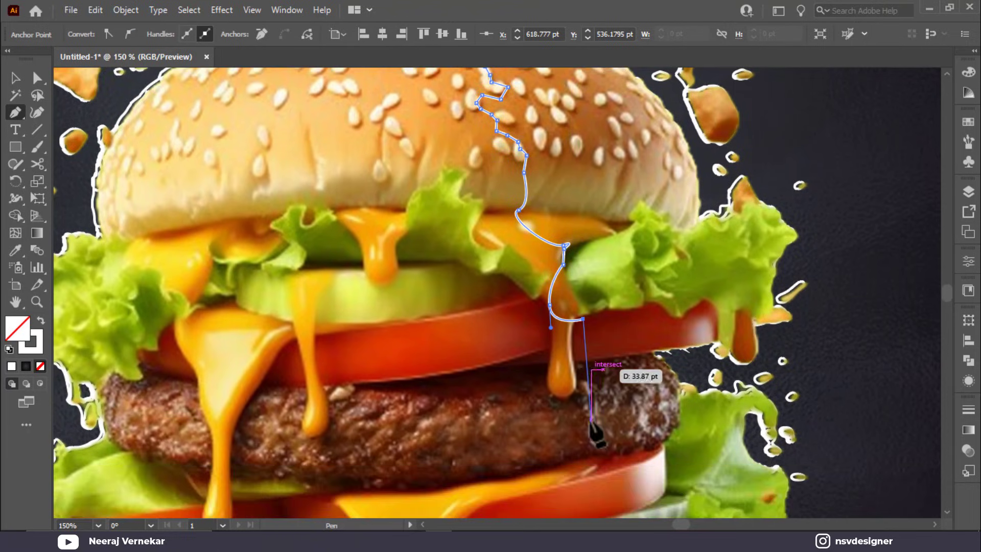
{"action": "left_click", "coordinate": [587, 360]}
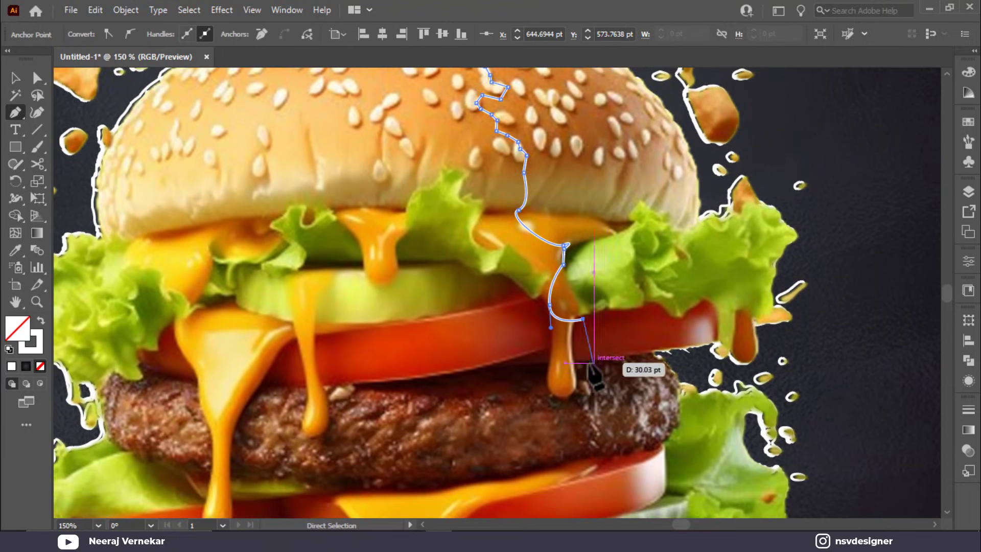
{"action": "left_click", "coordinate": [580, 394]}
{"action": "left_click", "coordinate": [569, 419]}
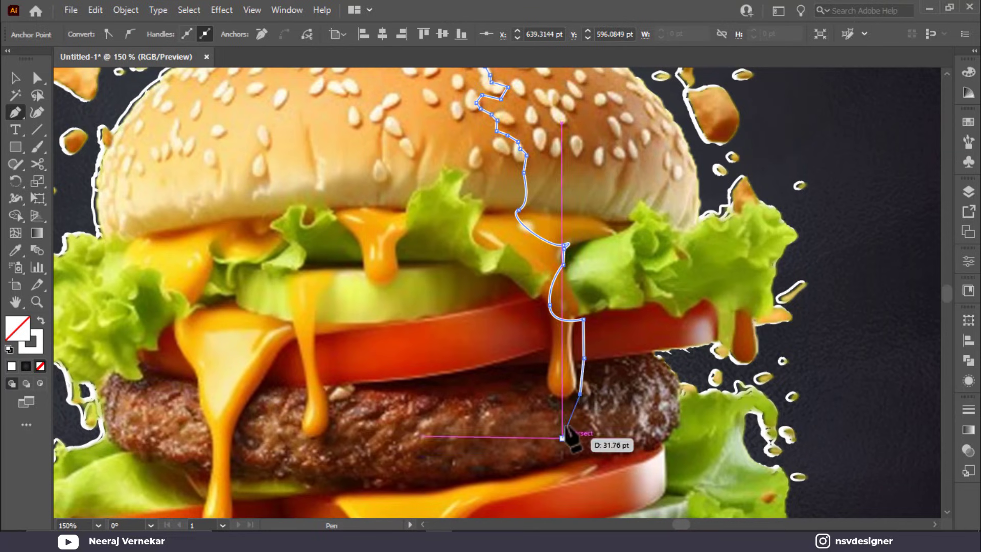
{"action": "left_click", "coordinate": [555, 439]}
{"action": "left_click", "coordinate": [568, 449]}
{"action": "left_click", "coordinate": [576, 452]}
{"action": "scroll", "coordinate": [558, 449], "scroll_direction": "down", "scroll_amount": 1}
{"action": "scroll", "coordinate": [559, 448], "scroll_direction": "down", "scroll_amount": 3}
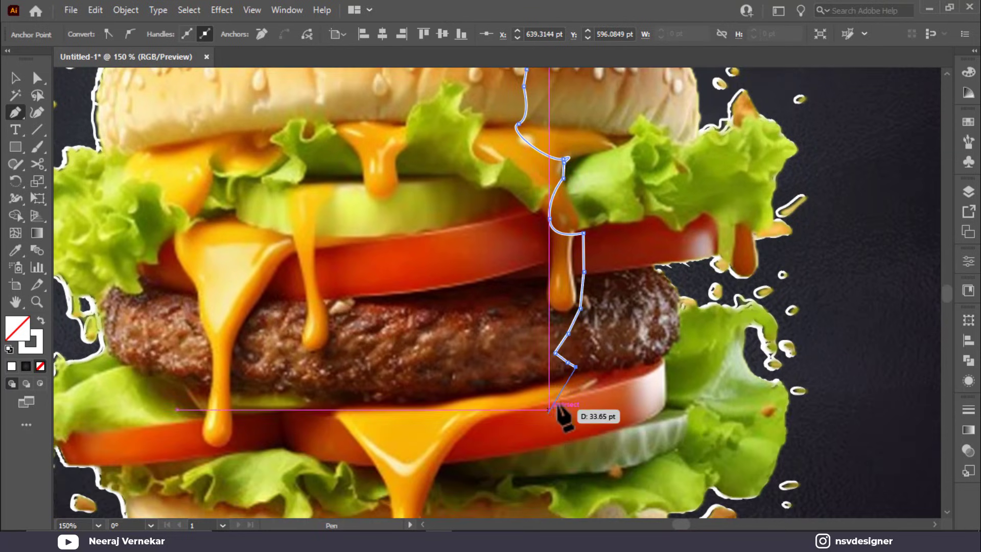
{"action": "left_click", "coordinate": [560, 400]}
{"action": "left_click", "coordinate": [552, 426]}
{"action": "left_click", "coordinate": [556, 439]}
Step: Extend the path over the bottom bun and on through the crumbs beneath it
{"action": "scroll", "coordinate": [557, 440], "scroll_direction": "down", "scroll_amount": 3}
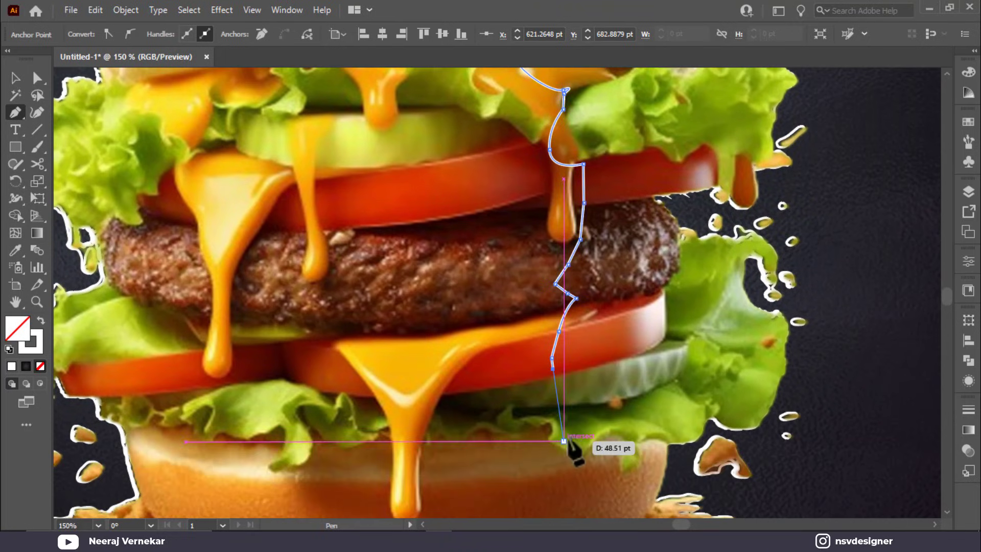
{"action": "scroll", "coordinate": [564, 413], "scroll_direction": "down", "scroll_amount": 3}
{"action": "left_click", "coordinate": [567, 346]}
{"action": "left_click", "coordinate": [573, 386]}
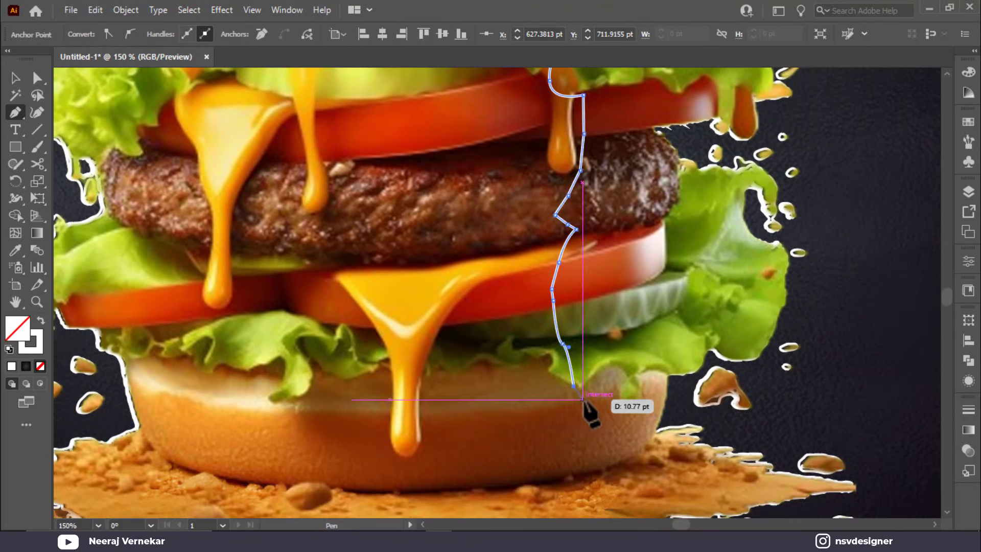
{"action": "left_click", "coordinate": [591, 409]}
{"action": "scroll", "coordinate": [591, 415], "scroll_direction": "down", "scroll_amount": 3}
{"action": "left_click", "coordinate": [587, 408], "text": "ctrl"}
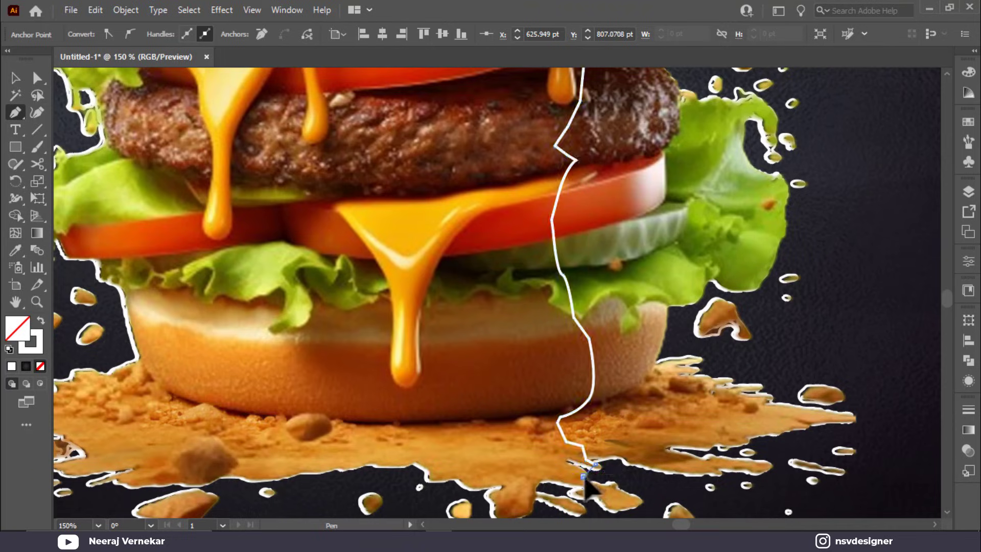
{"action": "left_click", "coordinate": [586, 460]}
{"action": "left_click", "coordinate": [595, 464]}
{"action": "left_click", "coordinate": [584, 478]}
{"action": "left_click", "coordinate": [591, 483]}
{"action": "left_click", "coordinate": [625, 480]}
{"action": "scroll", "coordinate": [645, 466], "scroll_direction": "down", "scroll_amount": 2}
{"action": "left_click", "coordinate": [645, 466]}
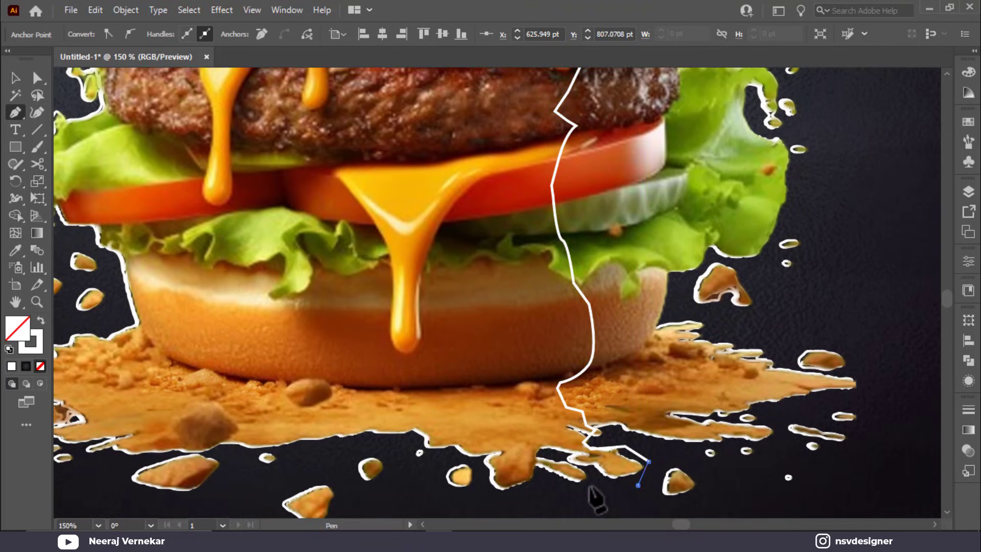
{"action": "left_click", "coordinate": [560, 496]}
{"action": "scroll", "coordinate": [560, 497], "scroll_direction": "down", "scroll_amount": 3}
{"action": "scroll", "coordinate": [545, 485], "scroll_direction": "down", "scroll_amount": 1}
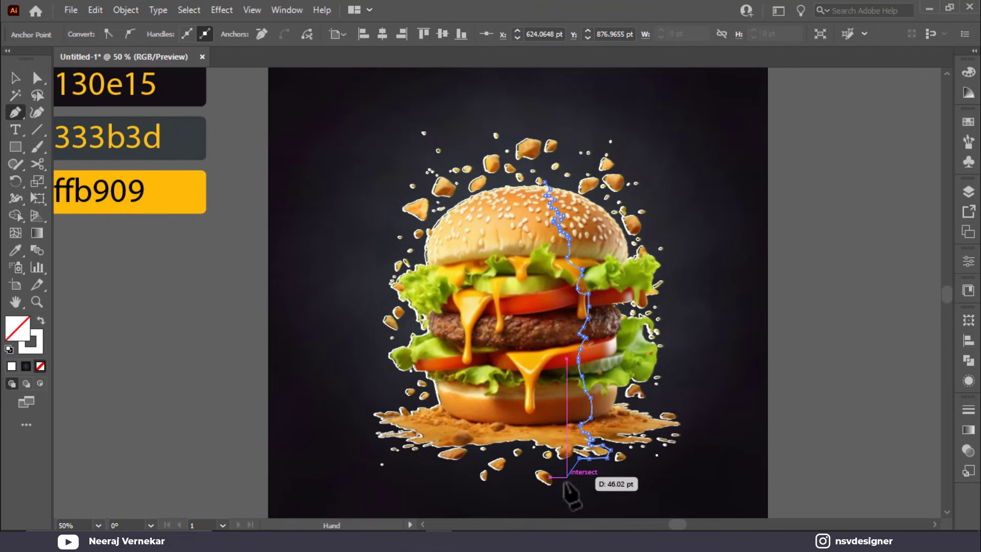
Step: Extend the Pen path past the crumbs, around the bottom-left, top-left and top, and close it on its start anchor
{"action": "left_click", "coordinate": [575, 483]}
{"action": "left_click", "coordinate": [508, 497]}
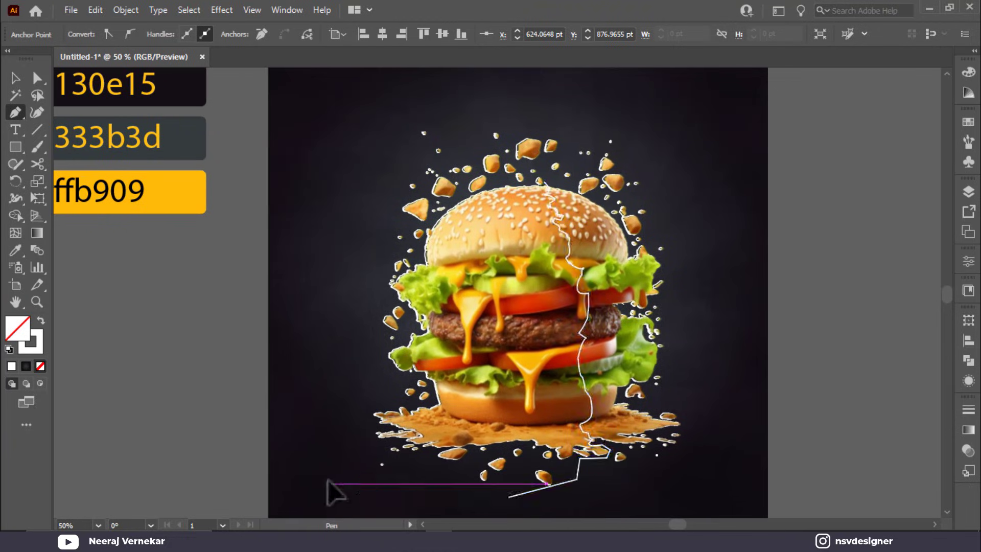
{"action": "left_click", "coordinate": [328, 483]}
{"action": "left_click", "coordinate": [337, 107]}
{"action": "left_click", "coordinate": [502, 100]}
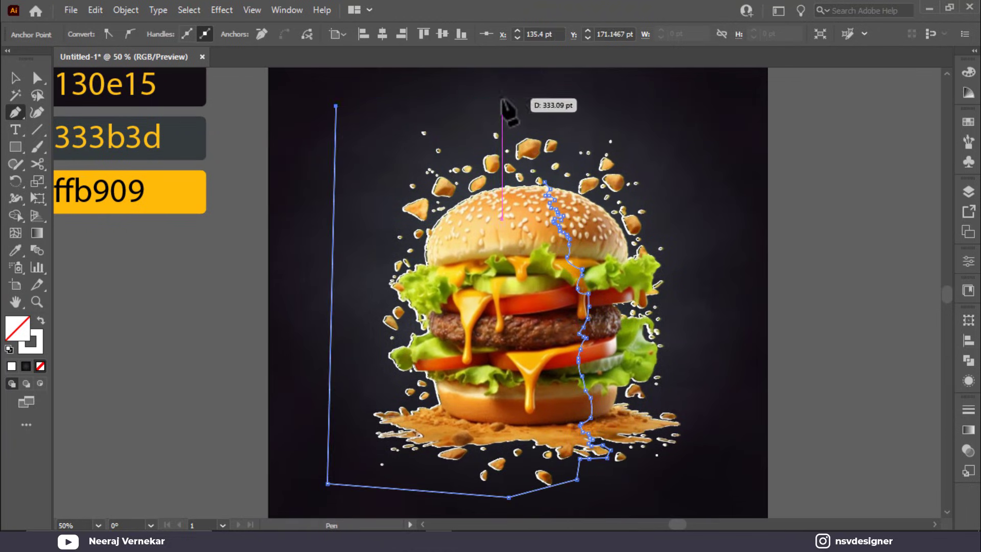
{"action": "left_click", "coordinate": [584, 109]}
{"action": "scroll", "coordinate": [562, 131], "scroll_direction": "up", "scroll_amount": 2}
{"action": "left_click", "coordinate": [526, 137]}
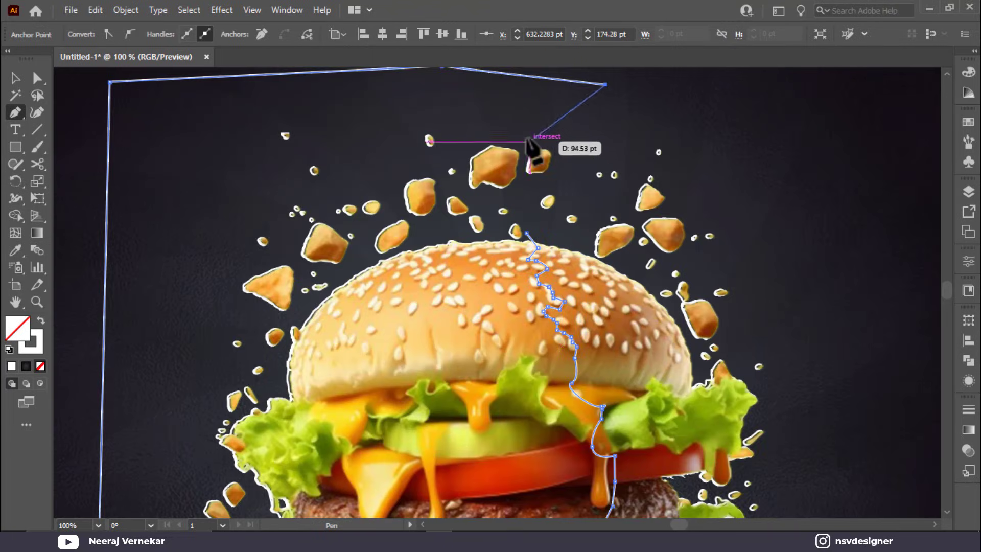
{"action": "left_click", "coordinate": [522, 172]}
{"action": "left_click", "coordinate": [519, 207]}
{"action": "left_click", "coordinate": [527, 233]}
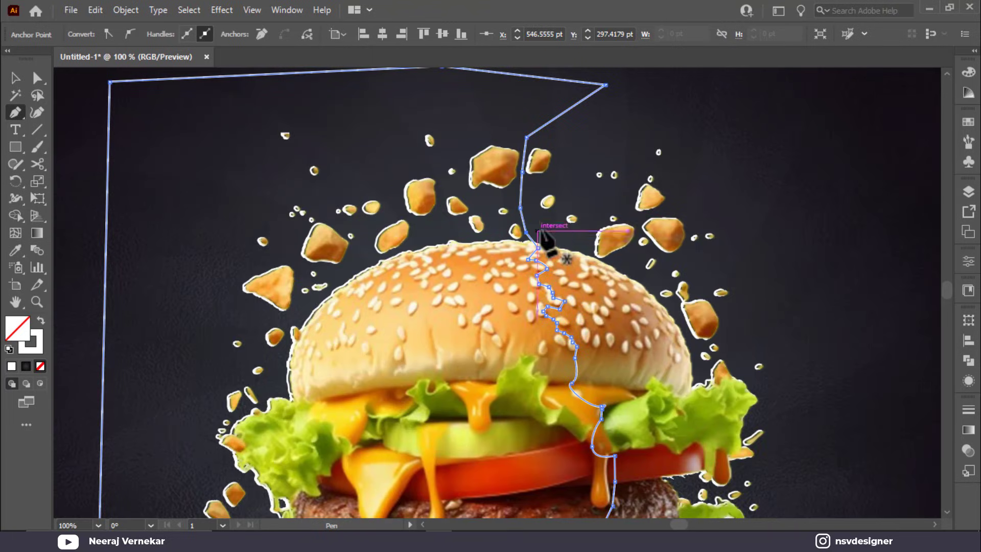
Step: Select the closed left-half shape with the Selection tool
{"action": "left_click", "coordinate": [15, 78]}
{"action": "left_click", "coordinate": [493, 108]}
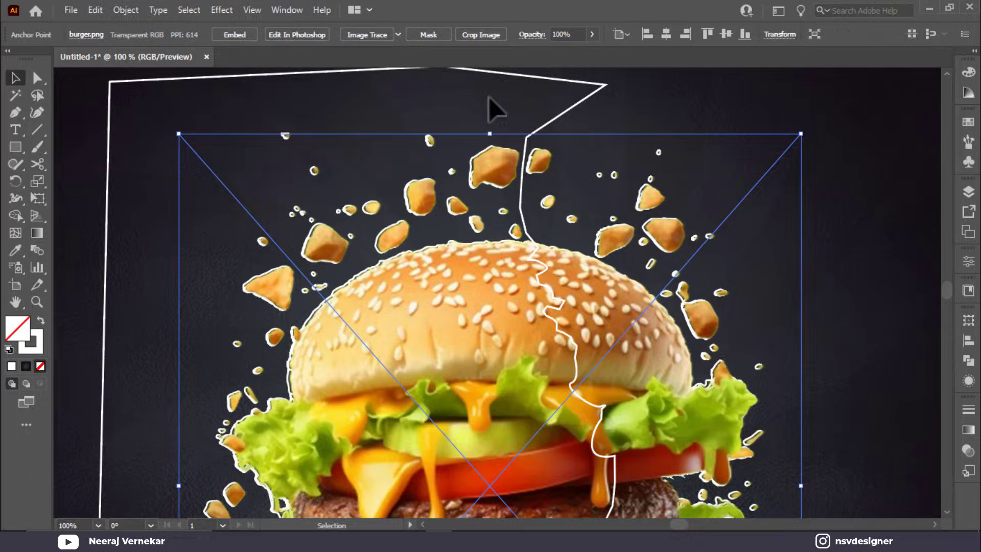
{"action": "left_click", "coordinate": [574, 82]}
Step: Fill the left-half shape with white and place a copy beside the artboard
{"action": "key", "text": "shift+x"}
{"action": "key", "text": "ctrl+minus"}
{"action": "key", "text": "ctrl+minus"}
{"action": "key", "text": "ctrl+minus"}
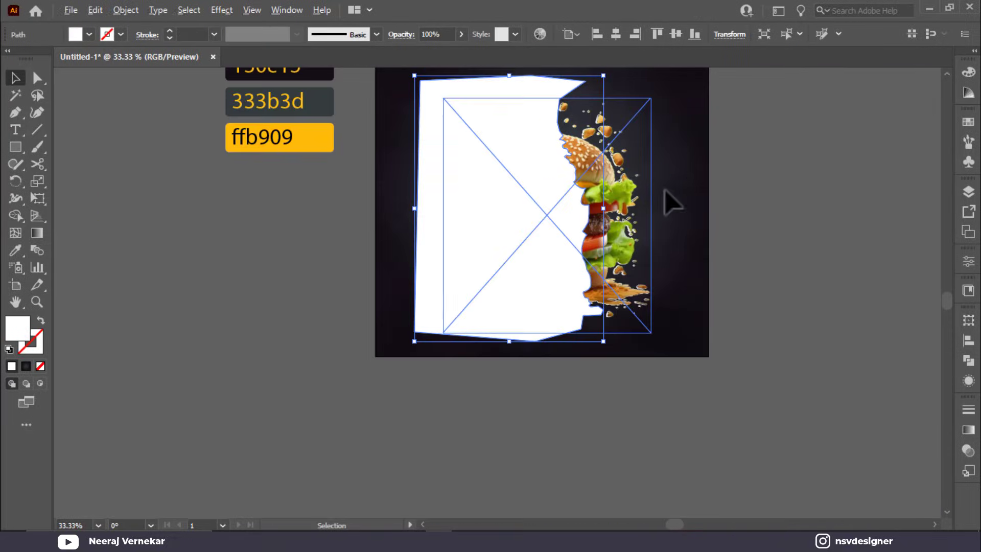
{"action": "scroll", "coordinate": [522, 145], "scroll_direction": "up", "scroll_amount": 1}
{"action": "left_click", "coordinate": [750, 172]}
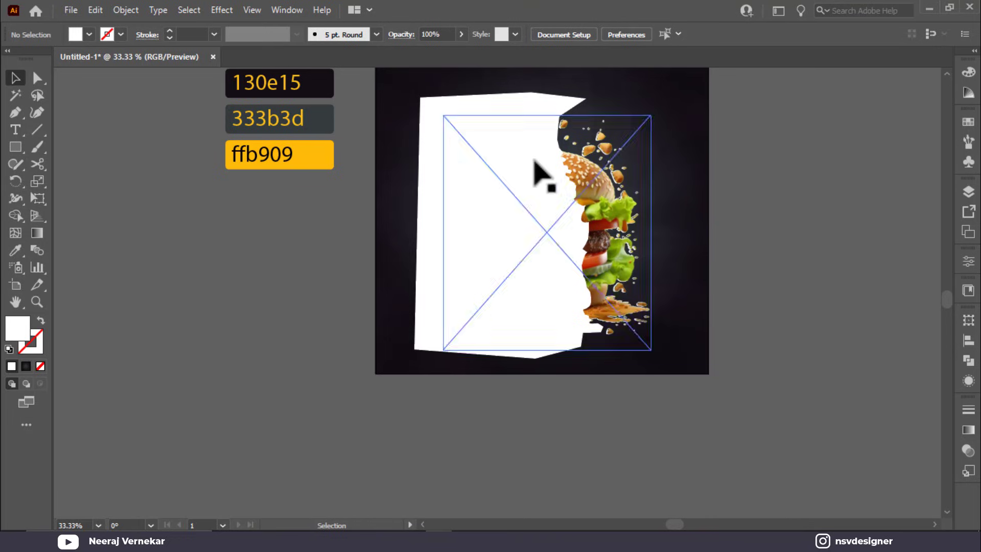
{"action": "left_click_drag", "start_coordinate": [444, 160], "coordinate": [788, 165]}
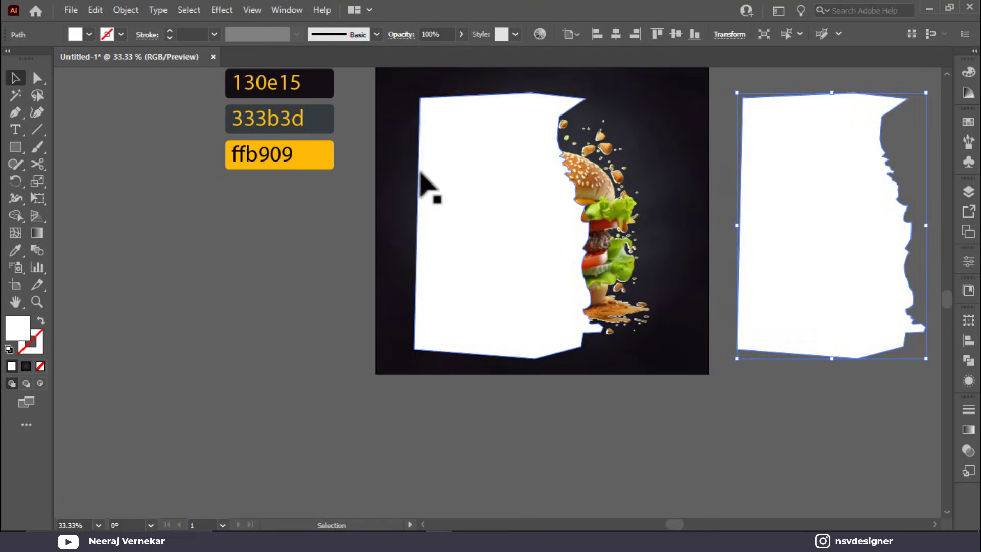
Step: Clip the burger photo to the white left-half shape with Make Clipping Mask
{"action": "left_click", "coordinate": [477, 186]}
{"action": "left_click", "coordinate": [446, 149], "text": "shift"}
{"action": "right_click", "coordinate": [467, 141]}
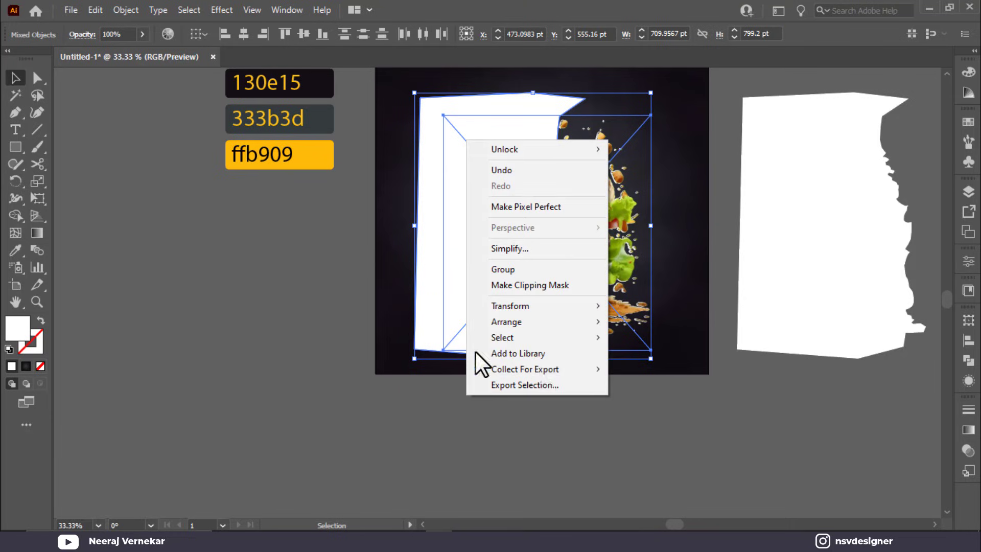
{"action": "left_click", "coordinate": [550, 289]}
Step: Select the spare white shape sitting beside the artboard
{"action": "scroll", "coordinate": [626, 283], "scroll_direction": "up", "scroll_amount": 1}
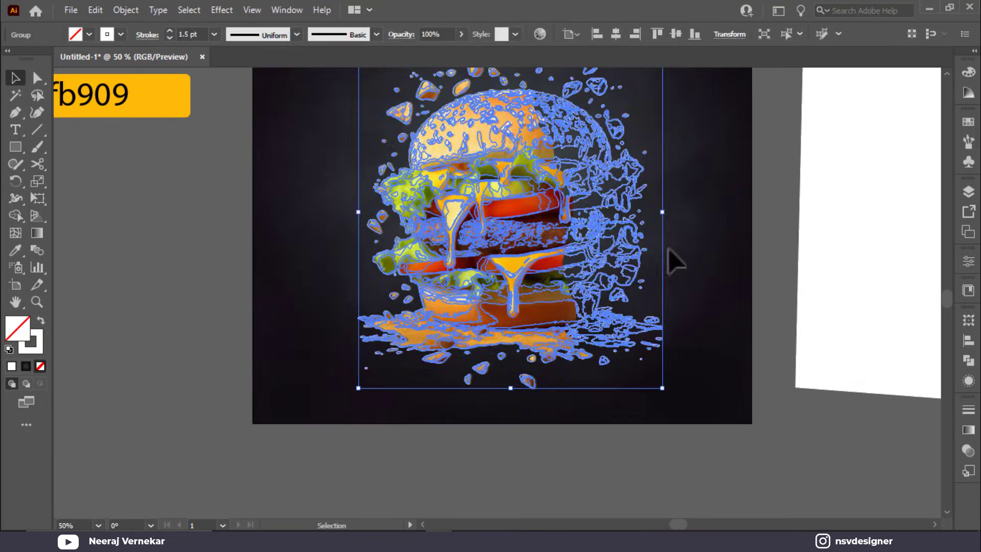
{"action": "left_click", "coordinate": [685, 253]}
{"action": "scroll", "coordinate": [693, 218], "scroll_direction": "down", "scroll_amount": 1}
{"action": "scroll", "coordinate": [692, 217], "scroll_direction": "right", "scroll_amount": 2}
{"action": "left_click", "coordinate": [782, 212]}
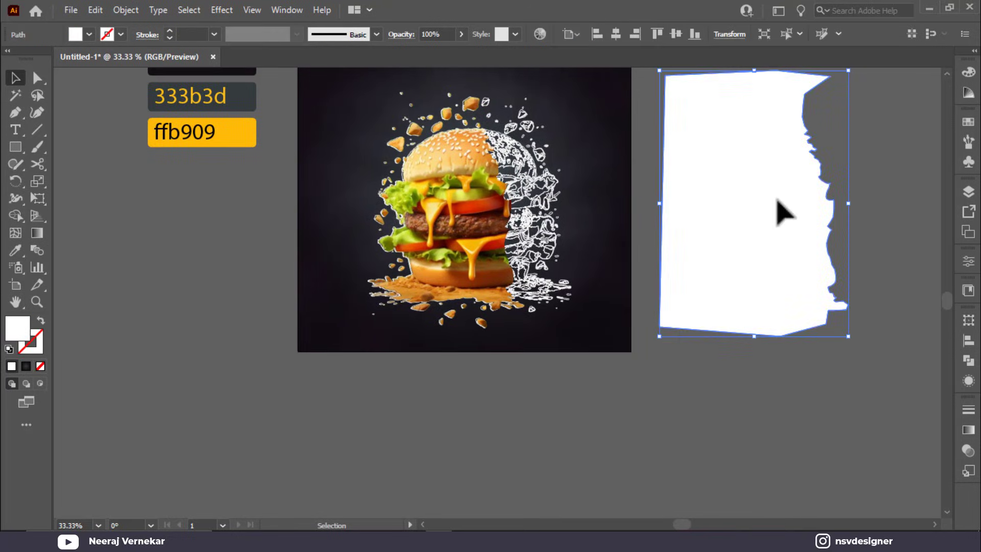
Step: Turn the spare copy into an outline and cut it with Scissors at its top-right corner and bottom anchor
{"action": "key", "text": "shift+x"}
{"action": "scroll", "coordinate": [802, 230], "scroll_direction": "up", "scroll_amount": 1}
{"action": "scroll", "coordinate": [832, 226], "scroll_direction": "up", "scroll_amount": 1}
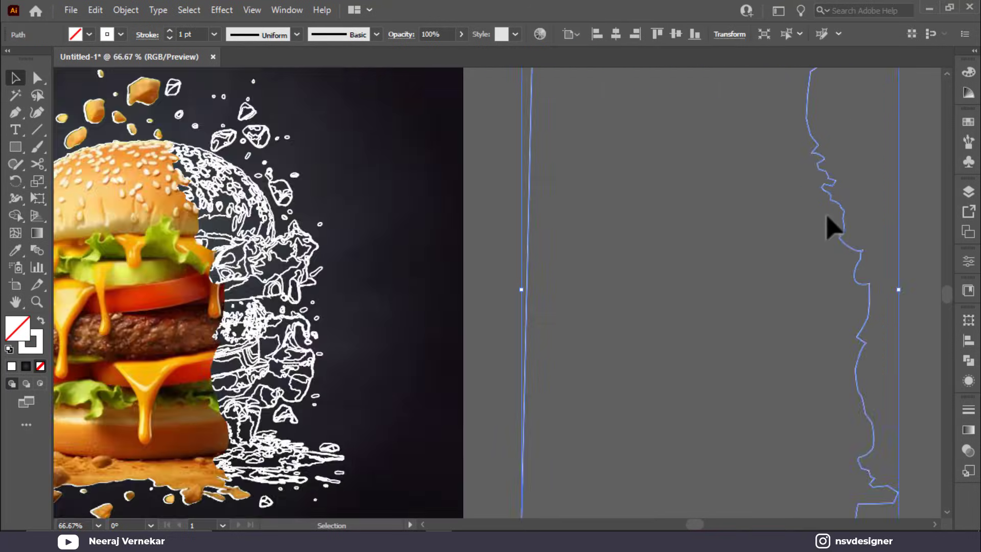
{"action": "mouse_move", "coordinate": [832, 226]}
{"action": "left_mouse_down"}
{"action": "mouse_move", "coordinate": [471, 221]}
{"action": "mouse_move", "coordinate": [529, 236]}
{"action": "left_mouse_up"}
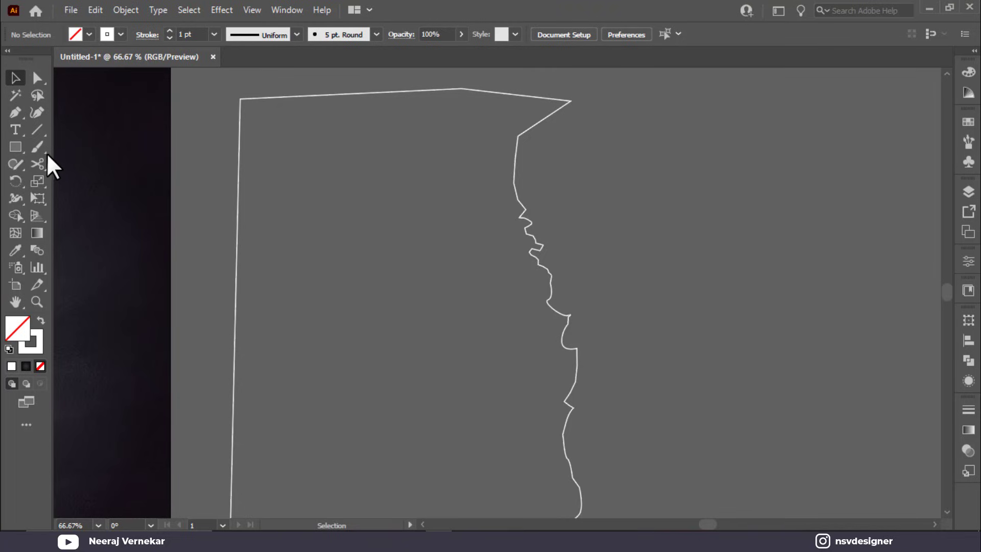
{"action": "left_click", "coordinate": [569, 100]}
{"action": "scroll", "coordinate": [590, 220], "scroll_direction": "down", "scroll_amount": 5}
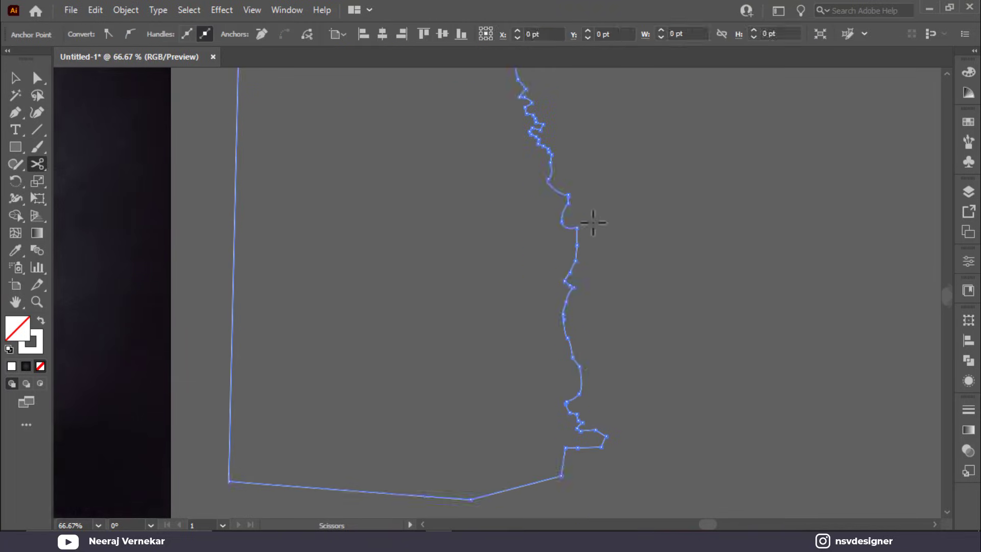
{"action": "left_click", "coordinate": [470, 431]}
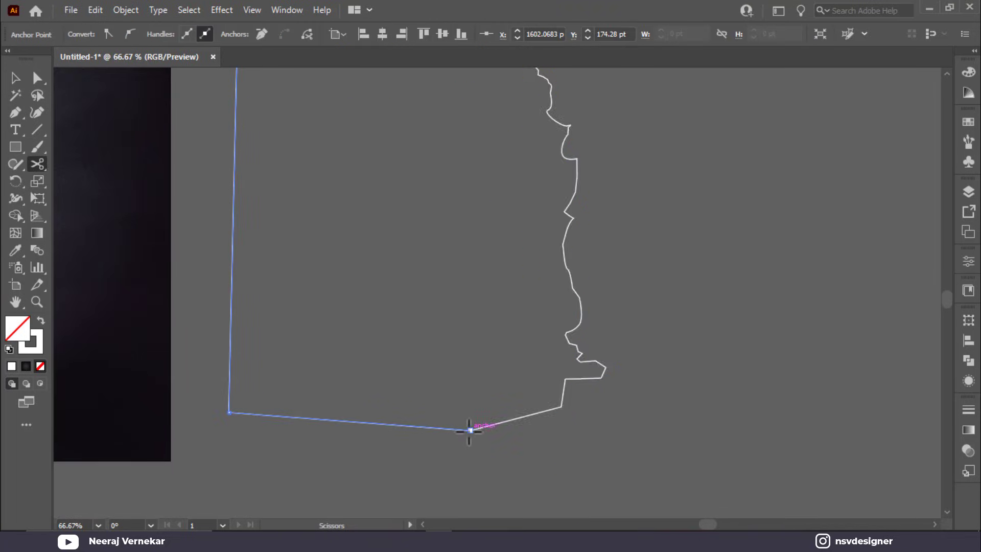
Step: Delete the left piece of the cut outline
{"action": "key", "text": "v"}
{"action": "left_click", "coordinate": [240, 278]}
{"action": "left_click", "coordinate": [234, 268]}
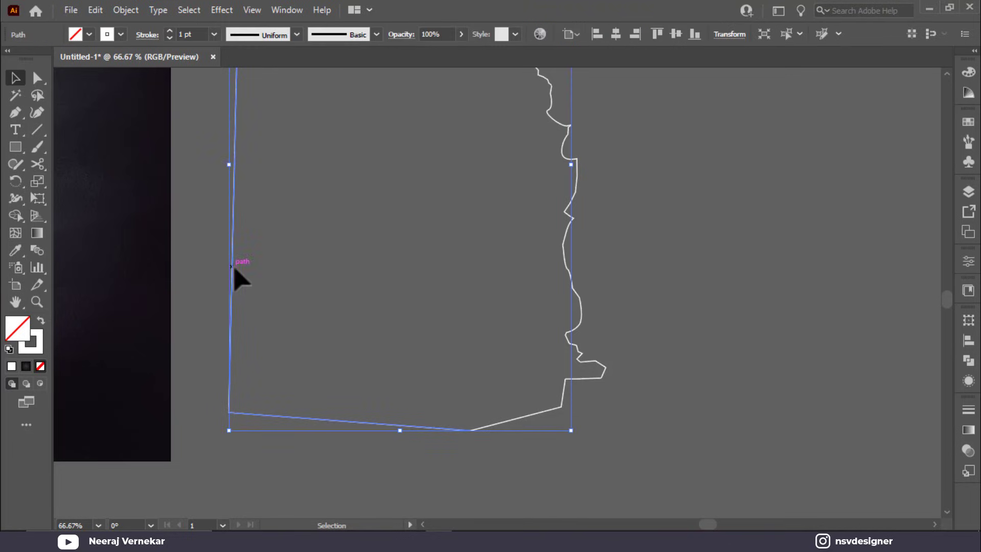
{"action": "key", "text": "Delete"}
Step: Redraw the right side with the Pen down, across the bottom, up and along the top, closing the shape
{"action": "key", "text": "p"}
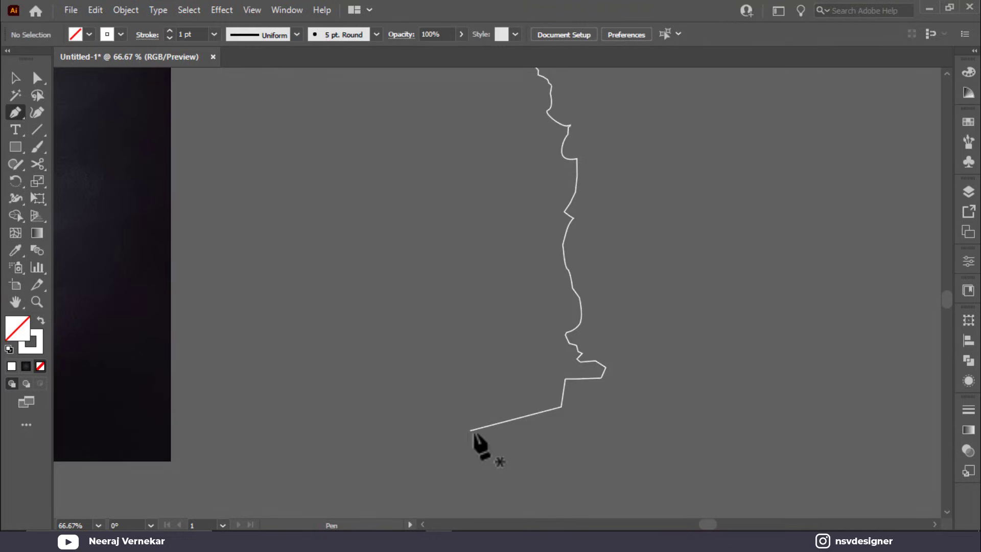
{"action": "left_click", "coordinate": [471, 430]}
{"action": "left_click", "coordinate": [470, 468]}
{"action": "scroll", "coordinate": [805, 467], "scroll_direction": "down", "scroll_amount": 1}
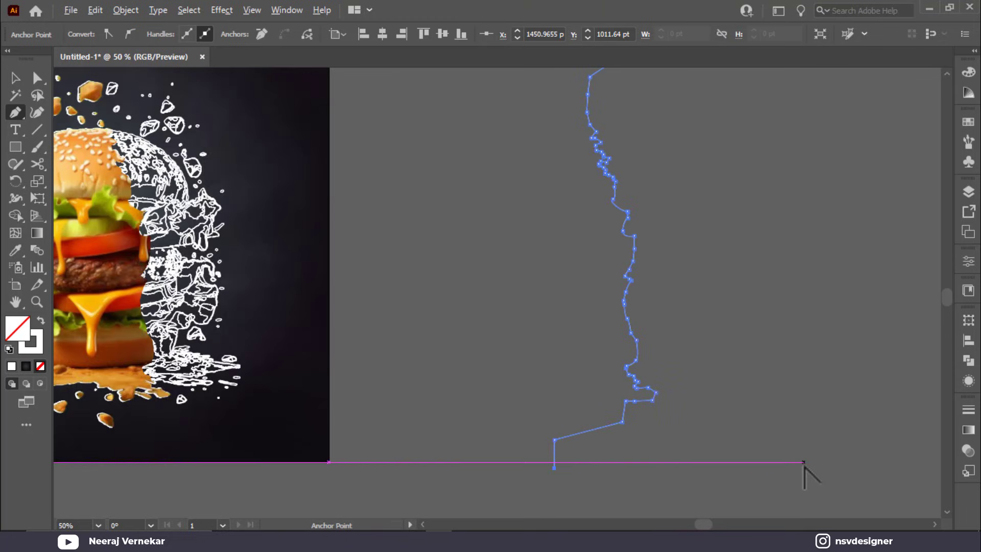
{"action": "scroll", "coordinate": [804, 463], "scroll_direction": "down", "scroll_amount": 1}
{"action": "left_click", "coordinate": [846, 468]}
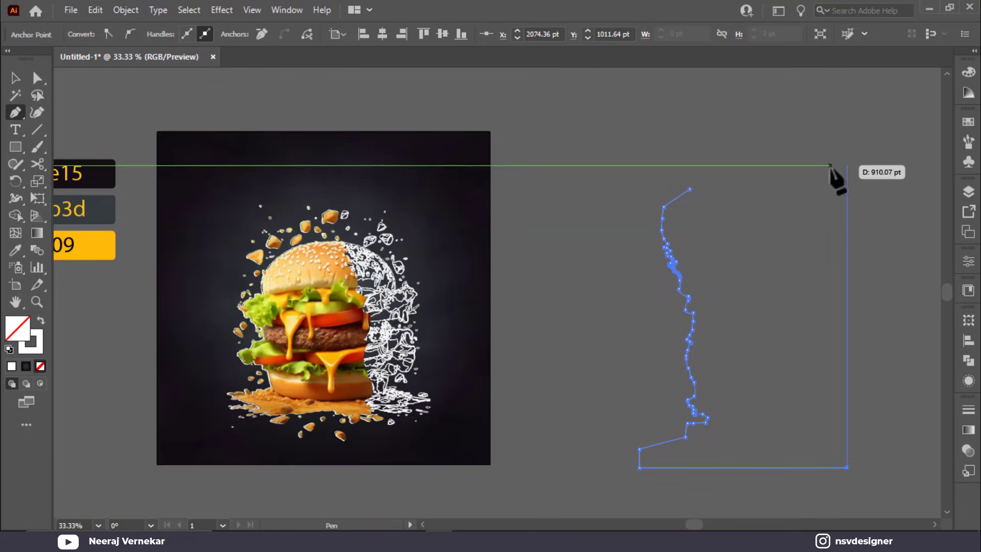
{"action": "left_click", "coordinate": [846, 165]}
{"action": "left_click", "coordinate": [699, 165]}
{"action": "left_click", "coordinate": [689, 189]}
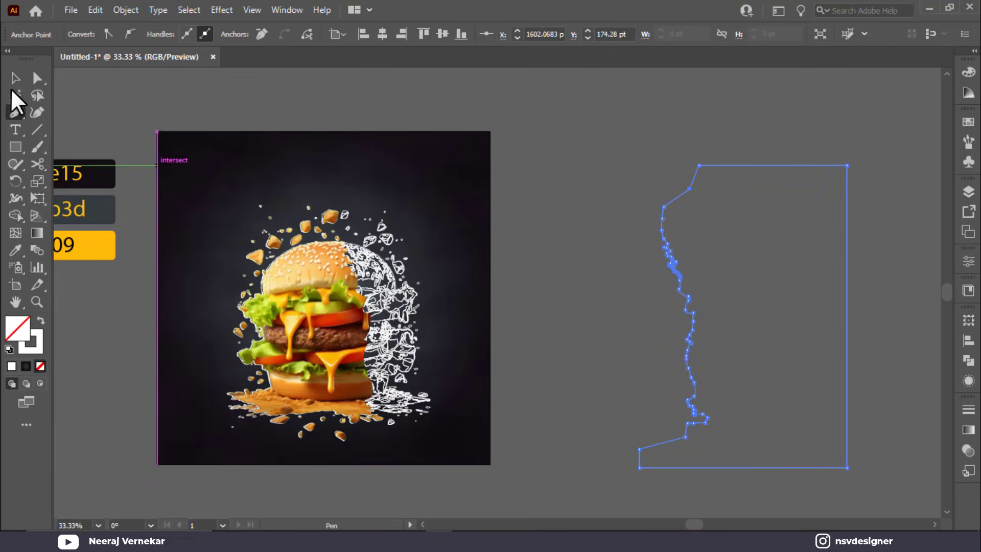
{"action": "left_click", "coordinate": [16, 78]}
Step: Move the right-half shape over the burger so it matches the jagged edge
{"action": "left_click_drag", "start_coordinate": [699, 404], "coordinate": [357, 401]}
{"action": "scroll", "coordinate": [366, 403], "scroll_direction": "up", "scroll_amount": 5}
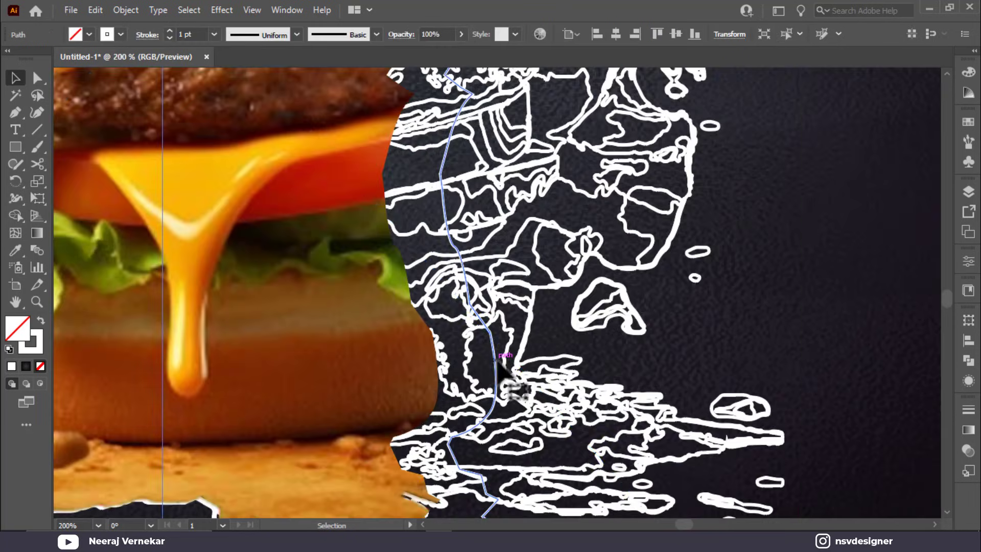
{"action": "left_click_drag", "start_coordinate": [498, 362], "coordinate": [440, 367]}
Step: Clip the white line art to the right-half shape with Make Clipping Mask
{"action": "key", "text": "ctrl+a"}
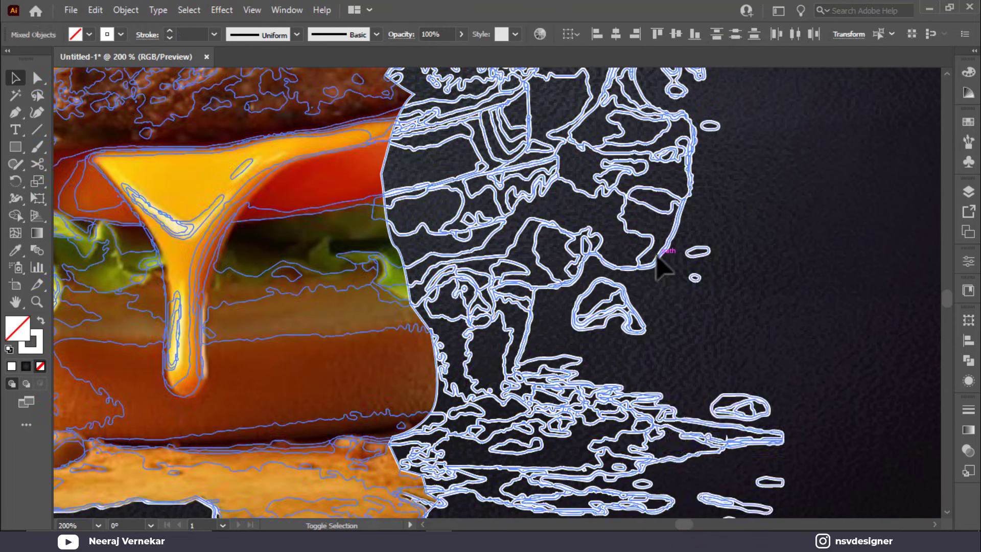
{"action": "right_click", "coordinate": [657, 256]}
{"action": "left_click", "coordinate": [711, 397]}
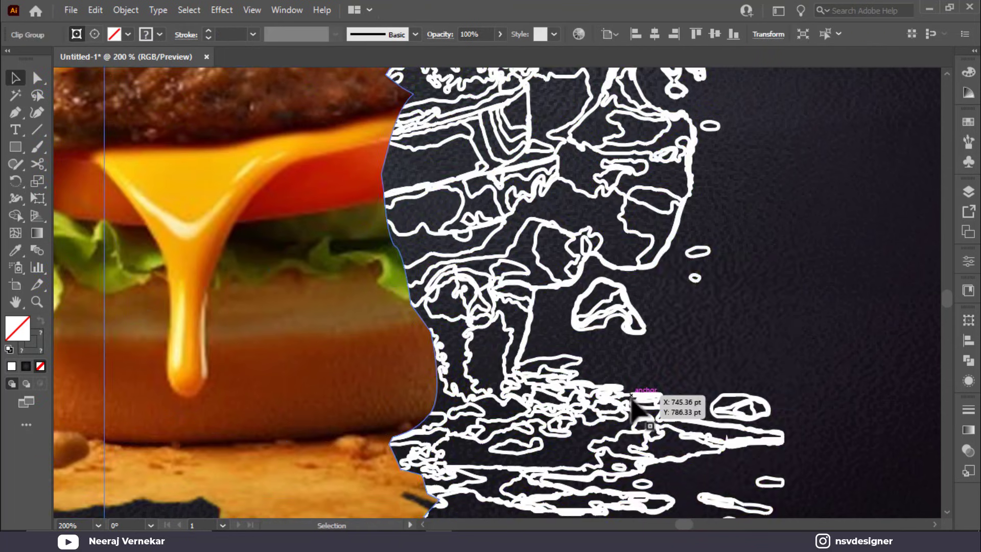
{"action": "scroll", "coordinate": [634, 404], "scroll_direction": "down", "scroll_amount": 3}
{"action": "key", "text": "ctrl+0"}
{"action": "left_click", "coordinate": [795, 432]}
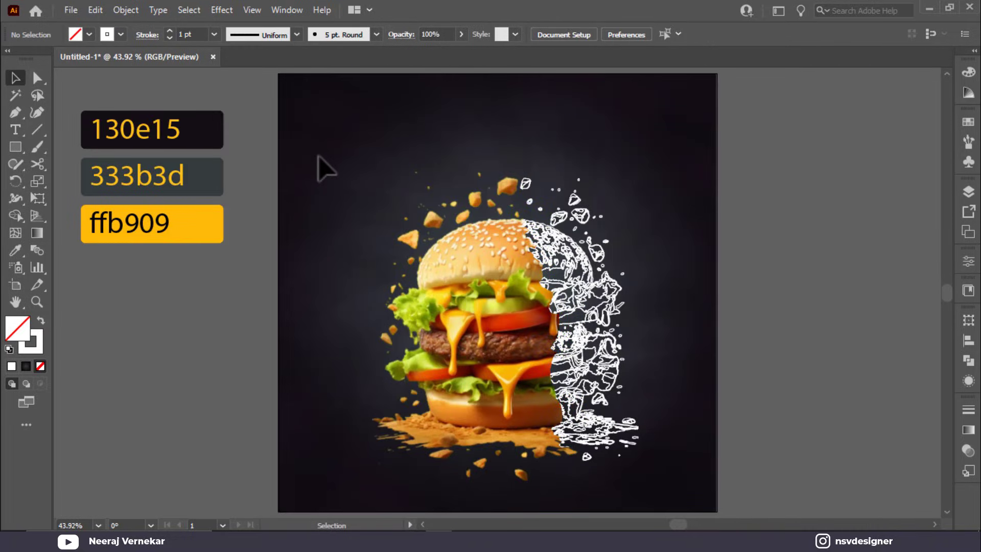
Step: Nudge the clipped line art slightly left using Direct Selection
{"action": "left_click", "coordinate": [642, 482]}
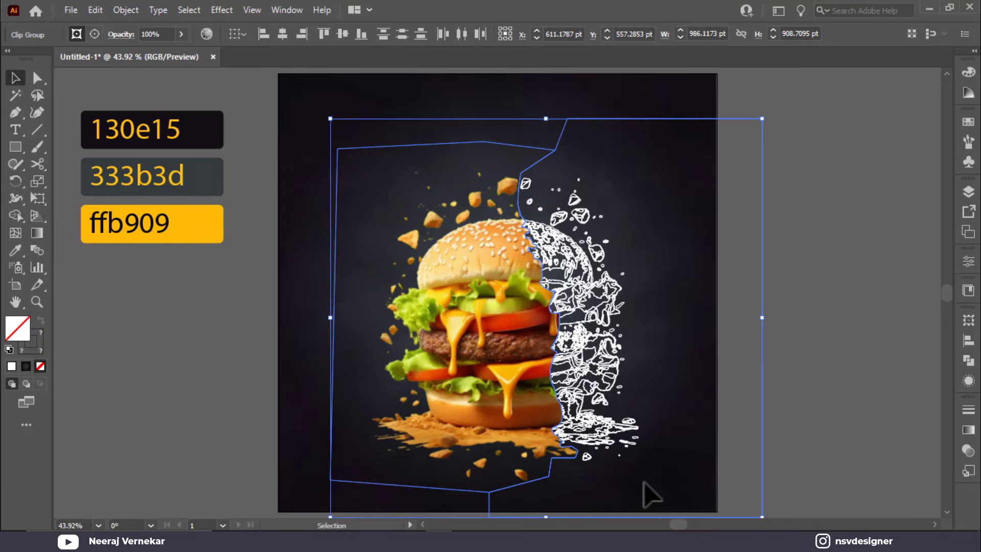
{"action": "key", "text": "a"}
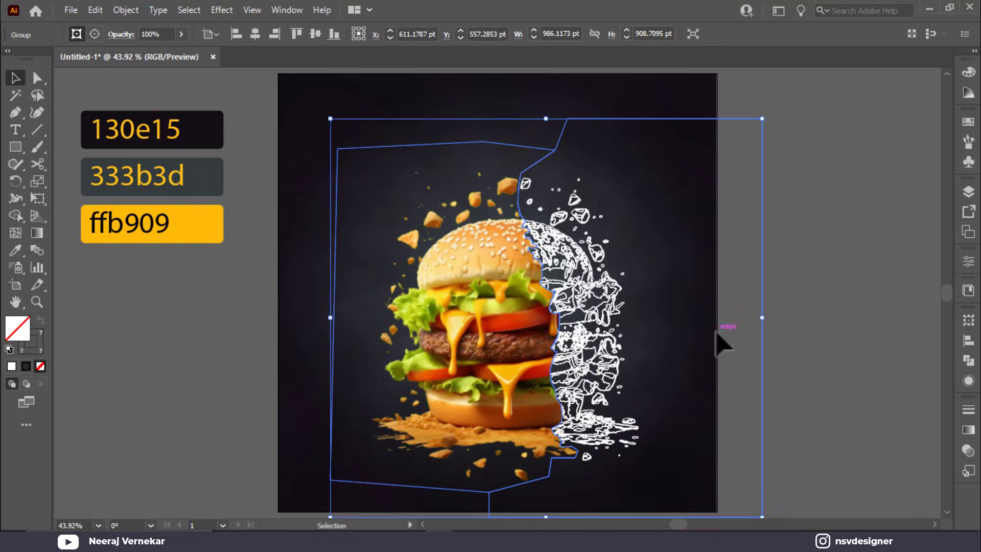
{"action": "left_click", "coordinate": [722, 332]}
{"action": "left_click_drag", "start_coordinate": [533, 341], "coordinate": [527, 340]}
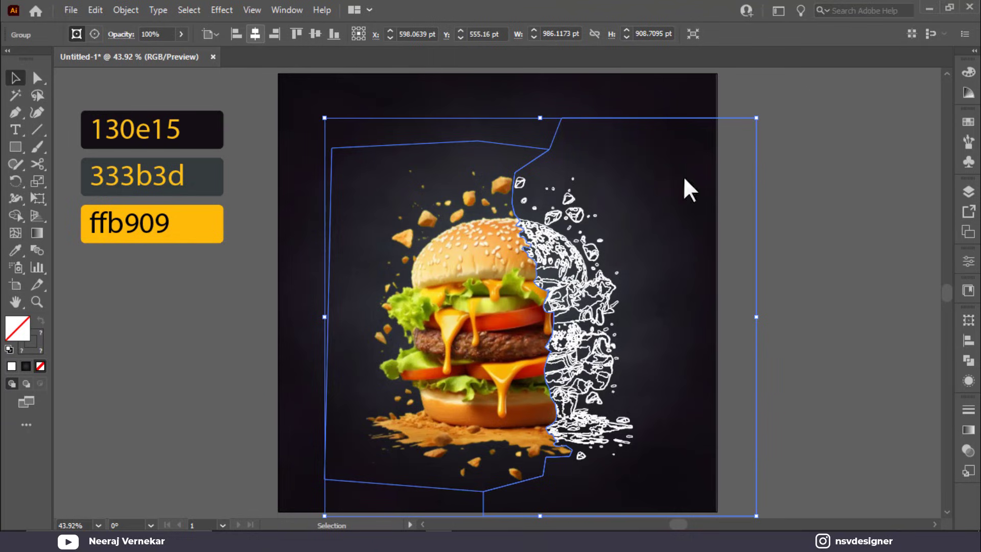
Step: Move the clipping outline about 50 pt right to widen the photo half, then check the split
{"action": "left_click", "coordinate": [828, 296]}
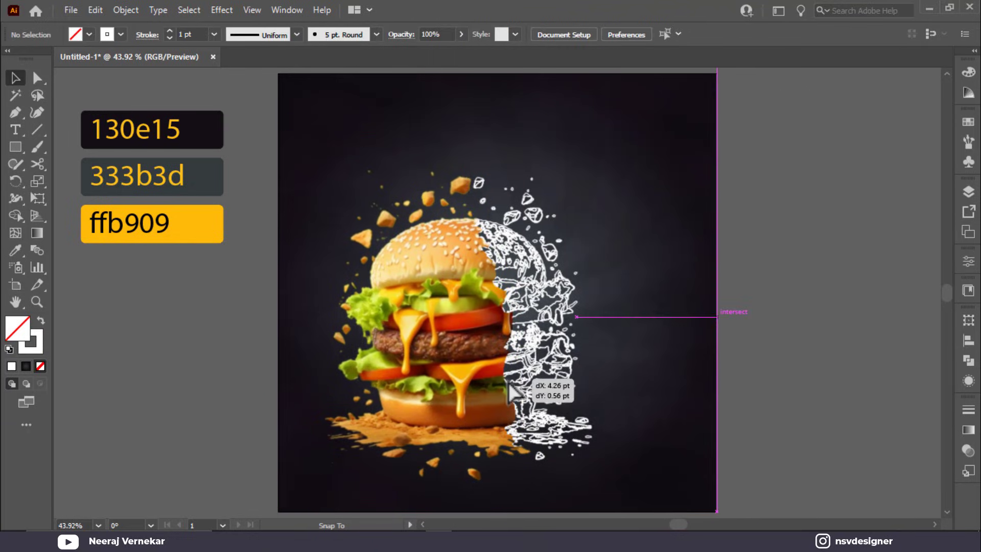
{"action": "left_click_drag", "start_coordinate": [502, 384], "coordinate": [534, 364]}
{"action": "key", "text": "ctrl+shift+a"}
{"action": "key", "text": "ctrl+plus"}
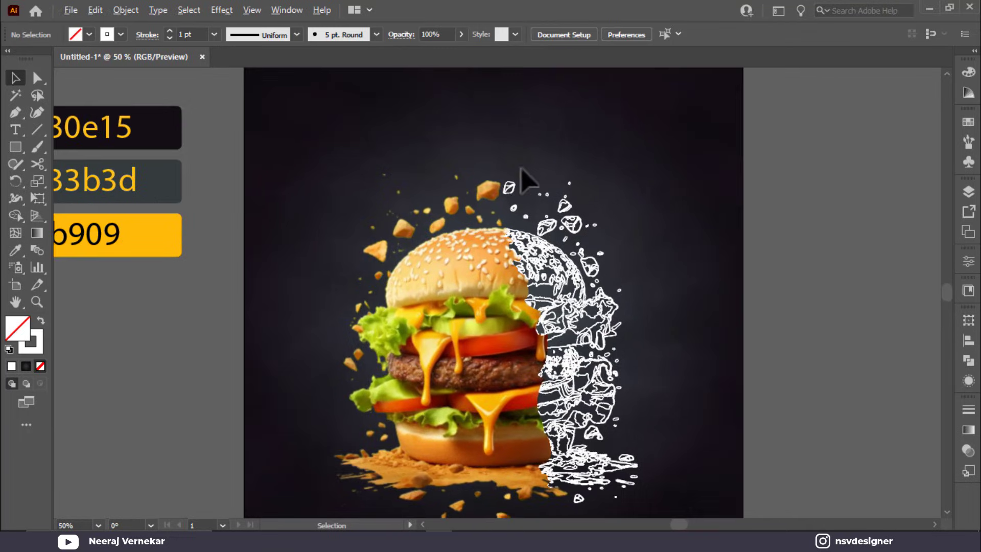
{"action": "scroll", "coordinate": [702, 296], "scroll_direction": "right", "scroll_amount": 3}
{"action": "scroll", "coordinate": [663, 416], "scroll_direction": "down", "scroll_amount": 3}
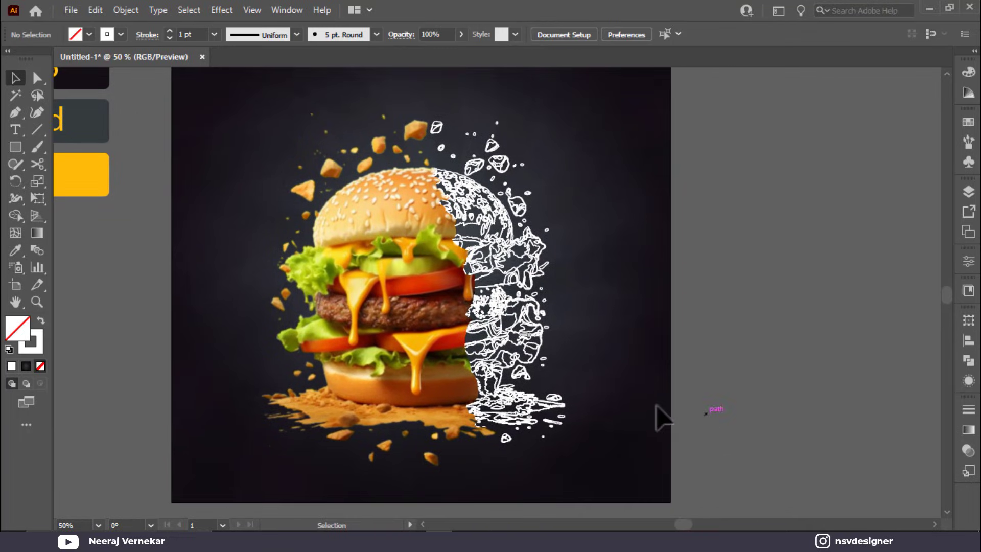
{"action": "key", "text": "ctrl+0"}
Step: Add a 'Special' text object beside the artboard and enlarge it to about 93 pt
{"action": "key", "text": "t"}
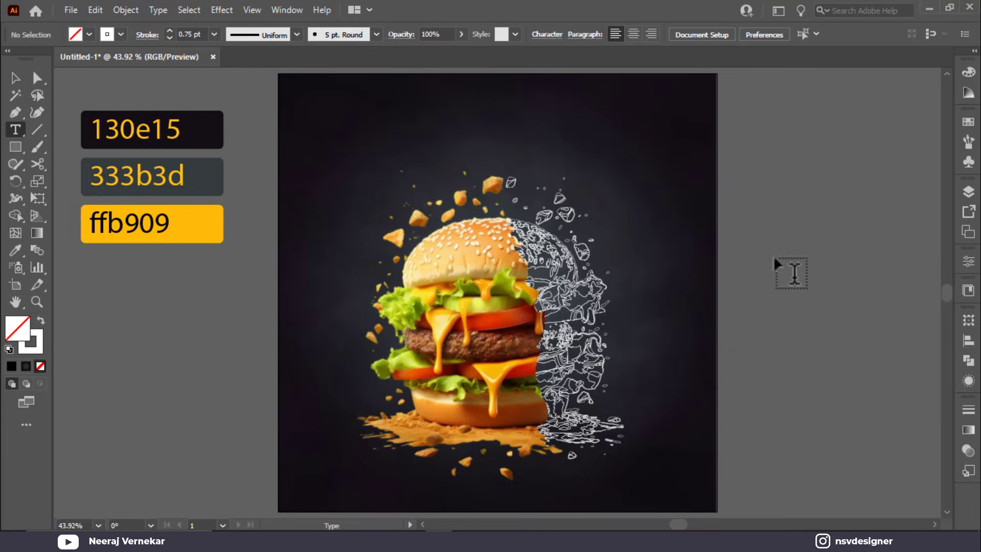
{"action": "left_click", "coordinate": [774, 258]}
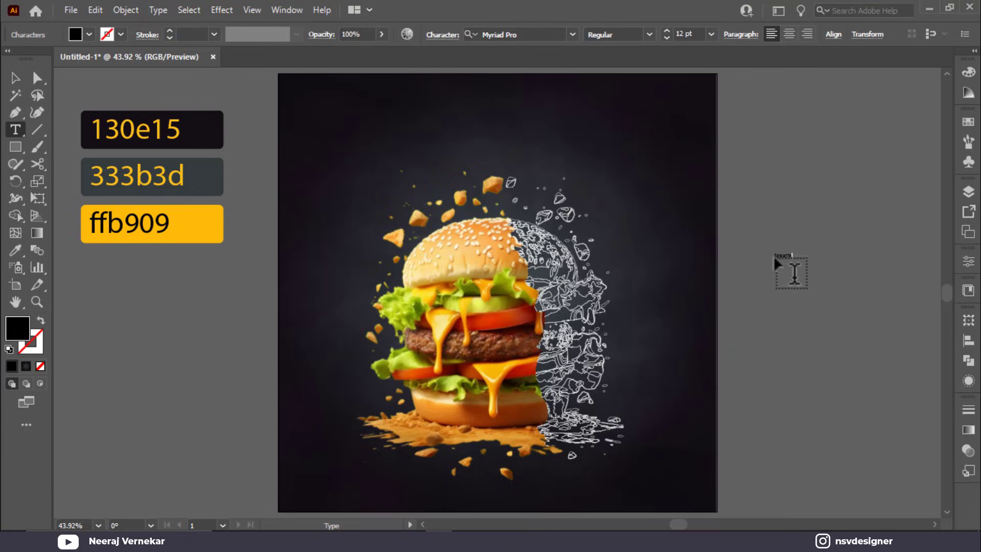
{"action": "key", "text": "Escape"}
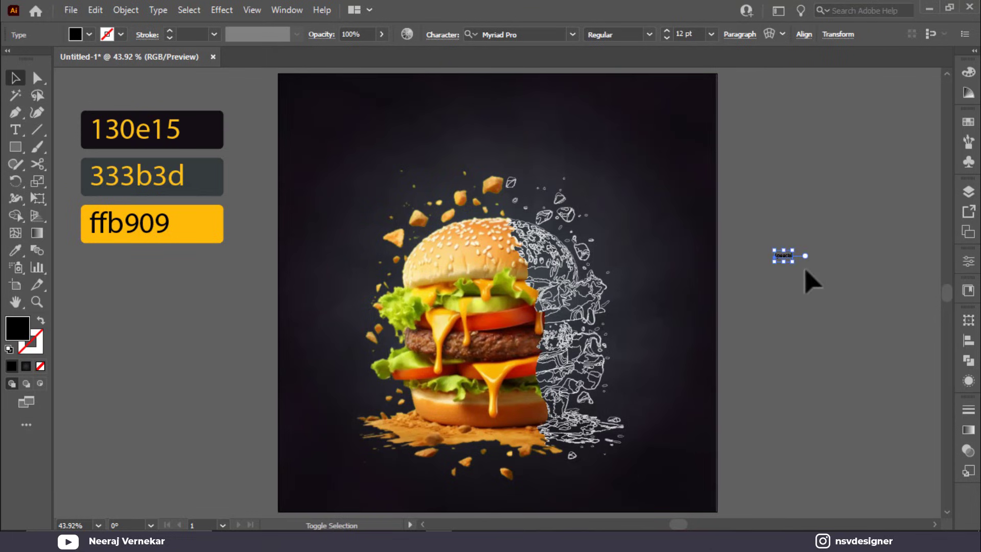
{"action": "left_click_drag", "start_coordinate": [799, 265], "coordinate": [920, 318]}
Step: Correct the misspelling 'Speecial' to 'Special'
{"action": "scroll", "coordinate": [767, 296], "scroll_direction": "right", "scroll_amount": 3}
{"action": "key", "text": "t"}
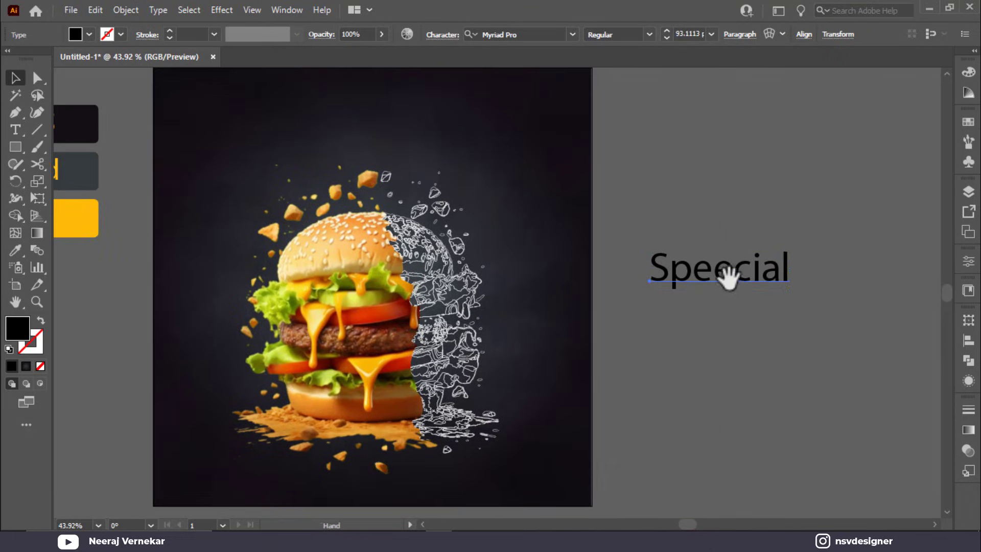
{"action": "double_click", "coordinate": [723, 266]}
{"action": "left_click", "coordinate": [712, 271]}
{"action": "key", "text": "BackSpace"}
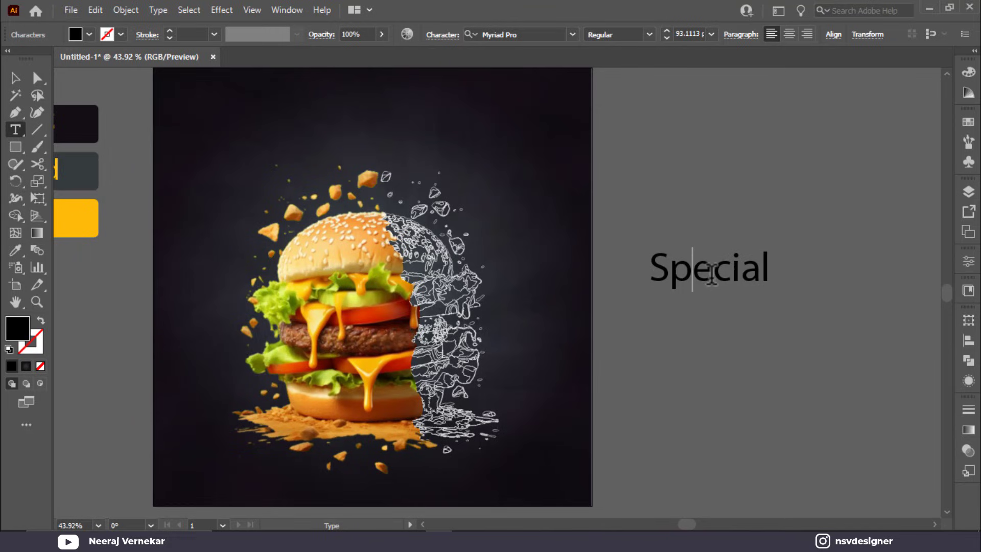
{"action": "left_click", "coordinate": [14, 77]}
Step: Duplicate Special just below and retype the copy as 'Burger'
{"action": "left_click", "coordinate": [736, 318]}
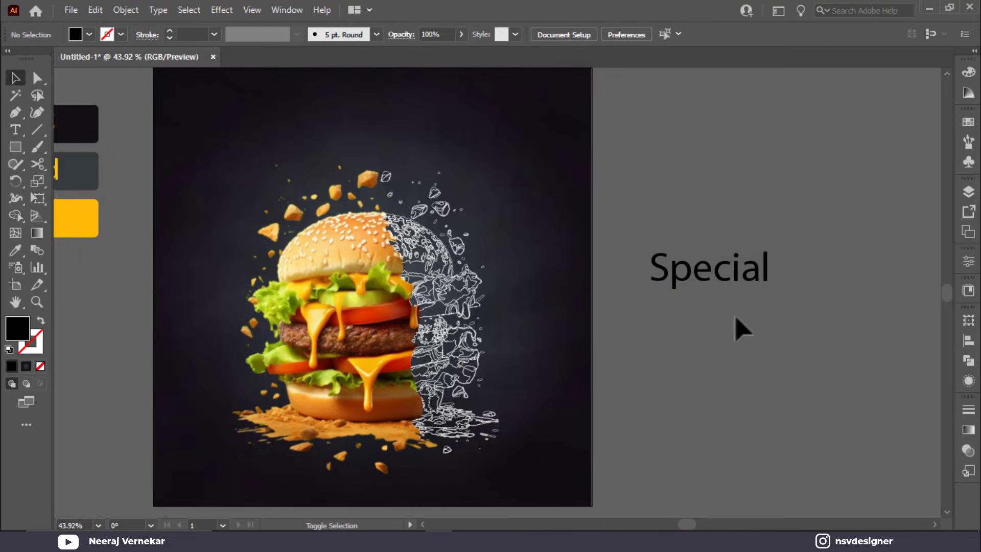
{"action": "left_click_drag", "start_coordinate": [730, 279], "coordinate": [734, 335], "text": "alt"}
{"action": "double_click", "coordinate": [727, 328]}
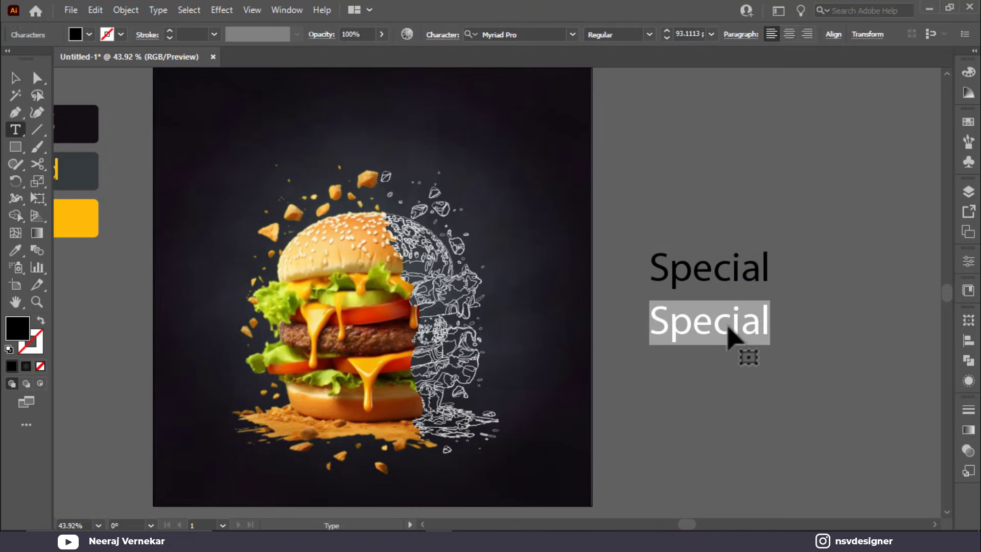
{"action": "type", "text": "Burg"}
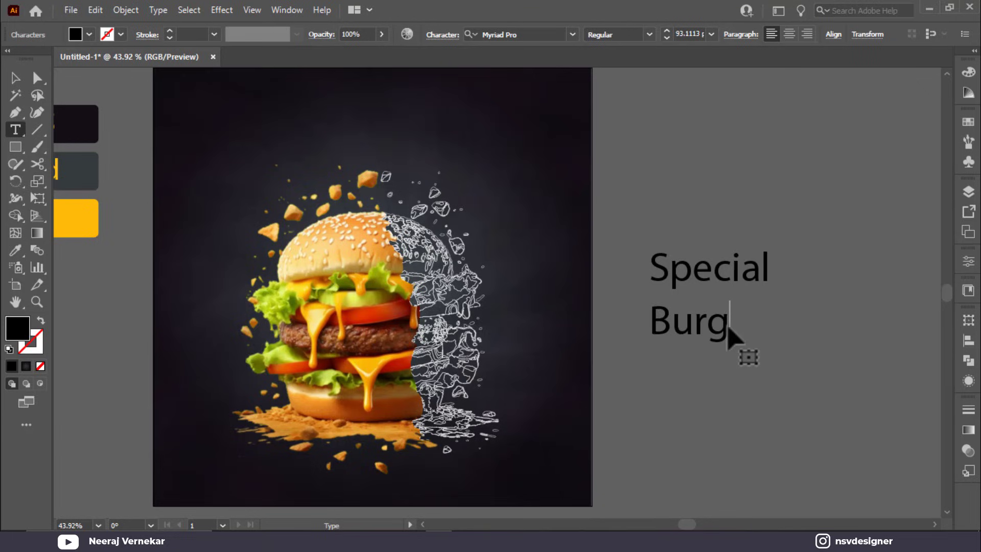
{"action": "type", "text": "er"}
{"action": "left_click", "coordinate": [15, 77]}
Step: Enlarge Burger well beyond Special and move Special above it
{"action": "left_click", "coordinate": [734, 344]}
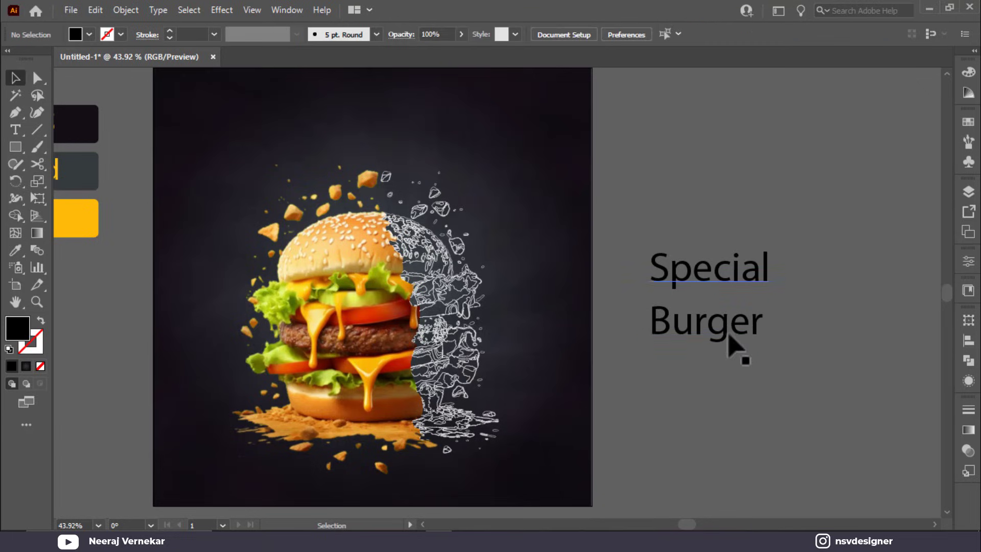
{"action": "left_click", "coordinate": [735, 327]}
{"action": "left_click_drag", "start_coordinate": [763, 345], "coordinate": [835, 368]}
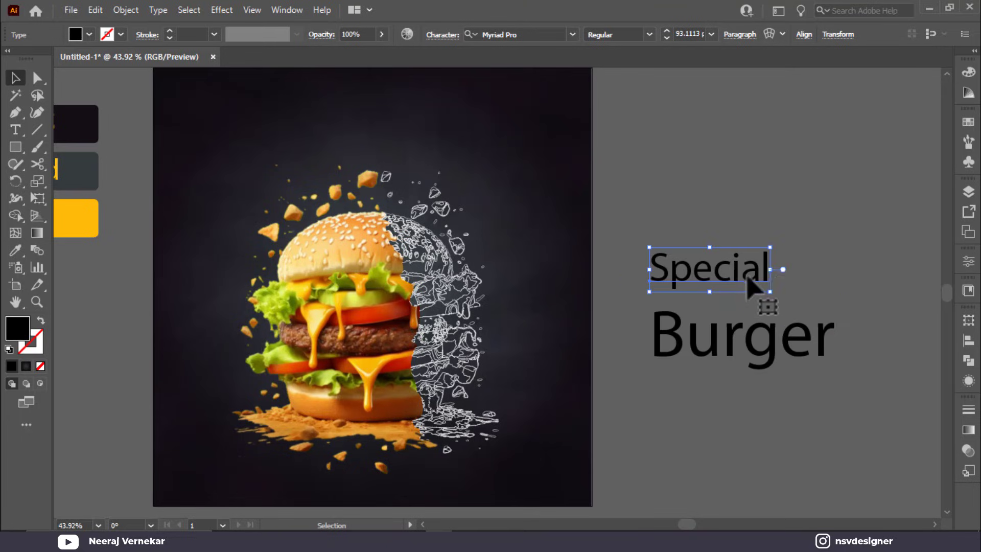
{"action": "left_click_drag", "start_coordinate": [749, 279], "coordinate": [782, 301]}
Step: Set the Burger text in the Dopestyle font
{"action": "left_click", "coordinate": [529, 33]}
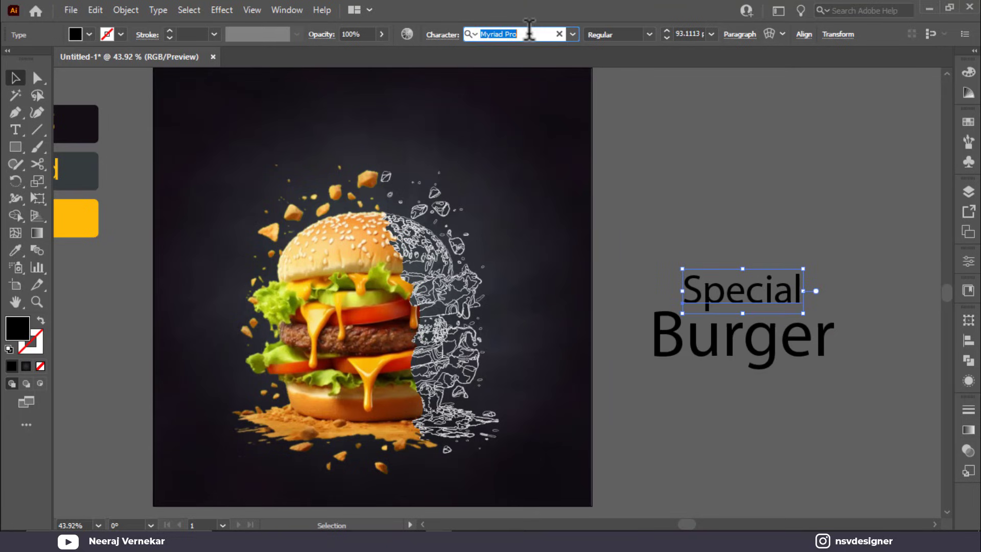
{"action": "type", "text": "be"}
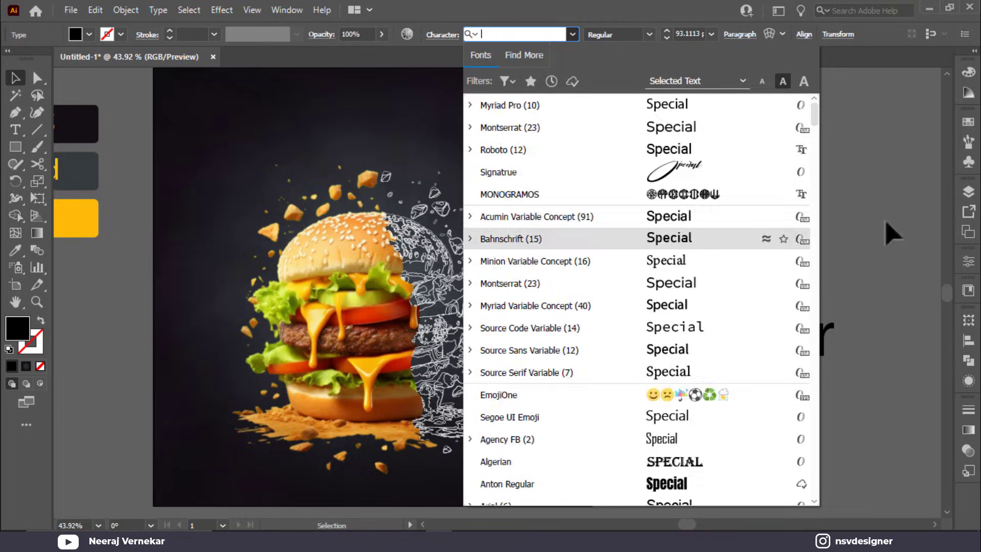
{"action": "key", "text": "Escape"}
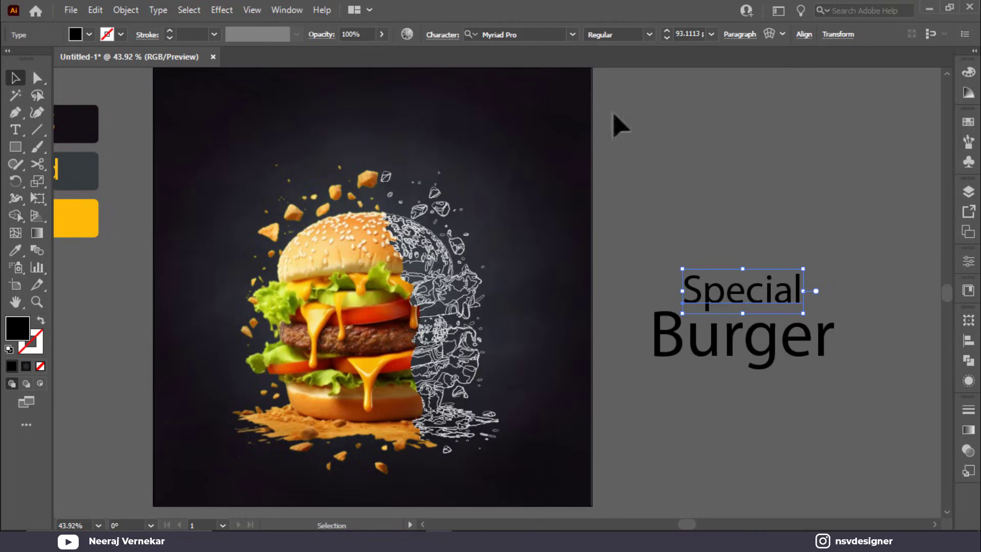
{"action": "left_click", "coordinate": [543, 31]}
{"action": "left_click", "coordinate": [740, 342]}
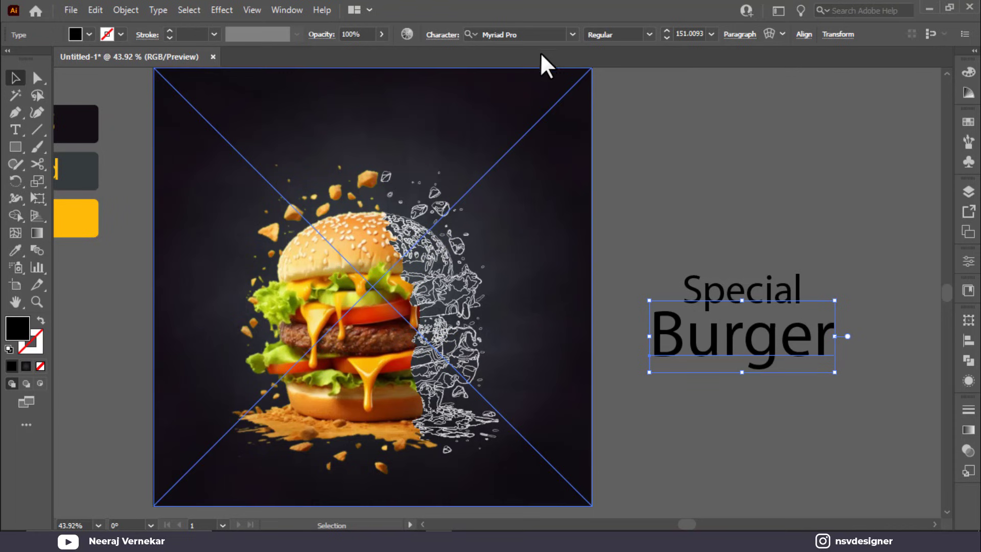
{"action": "left_click", "coordinate": [540, 34]}
{"action": "type", "text": "do"}
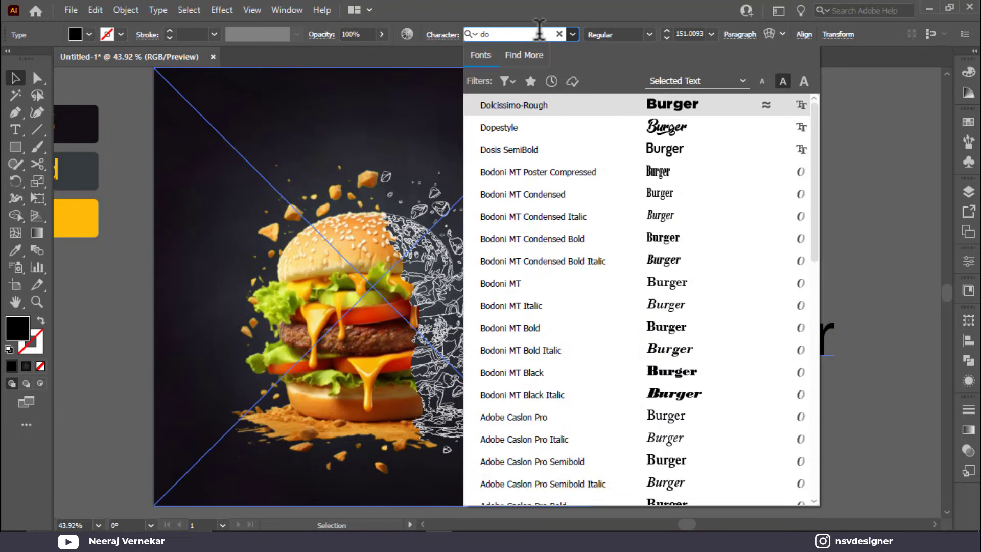
{"action": "left_click", "coordinate": [666, 123]}
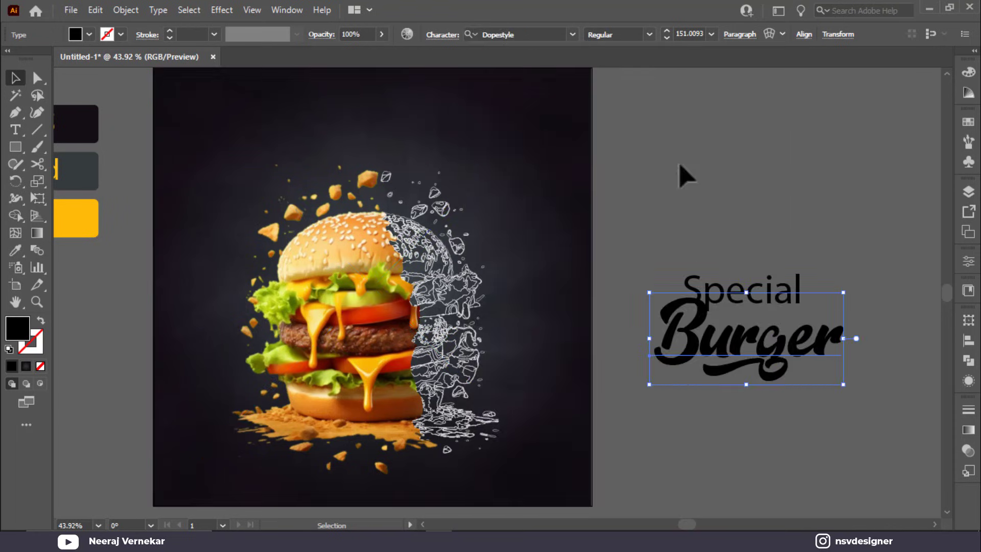
Step: Set Special in the Hey August font and move it down closer to Burger
{"action": "left_click", "coordinate": [716, 285]}
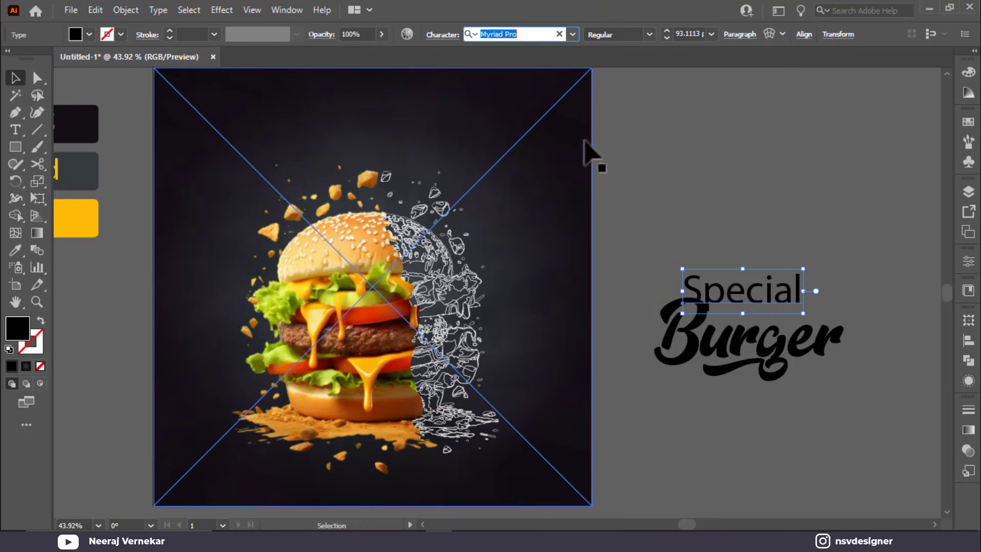
{"action": "type", "text": "He"}
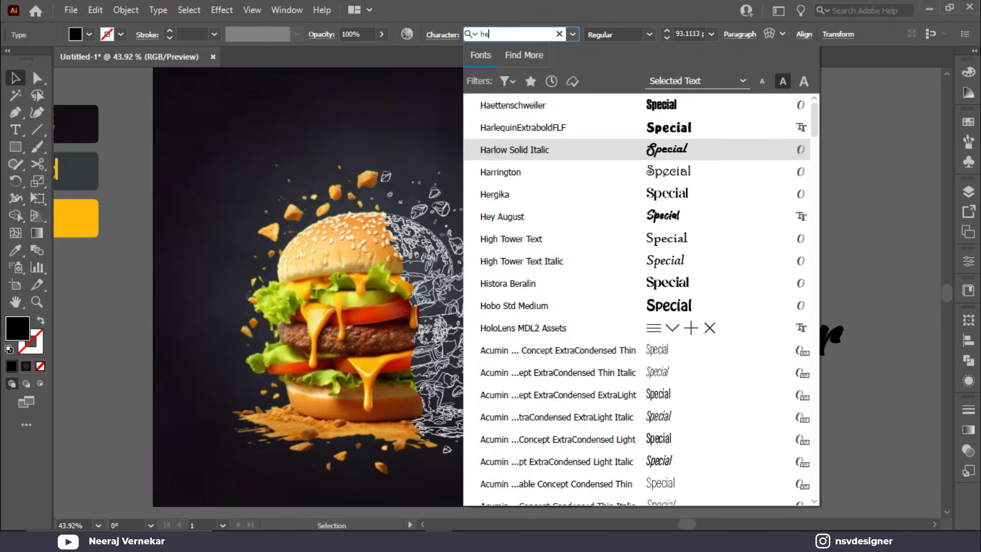
{"action": "type", "text": "y"}
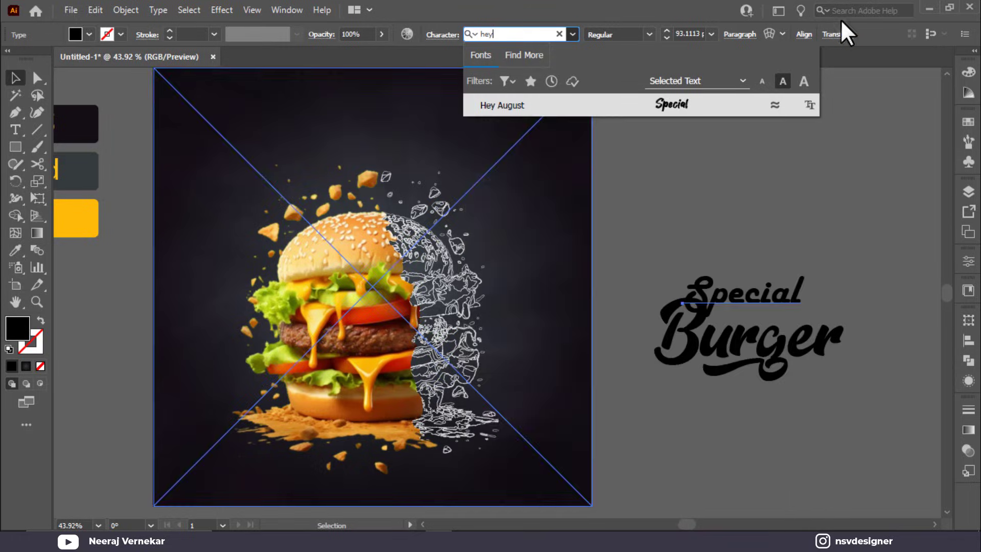
{"action": "left_click", "coordinate": [669, 102]}
{"action": "left_click", "coordinate": [854, 258]}
{"action": "left_click_drag", "start_coordinate": [744, 278], "coordinate": [774, 311]}
Step: Give Burger a white fill from the Swatches
{"action": "left_click", "coordinate": [746, 353]}
{"action": "left_click", "coordinate": [75, 34]}
{"action": "left_click", "coordinate": [31, 59]}
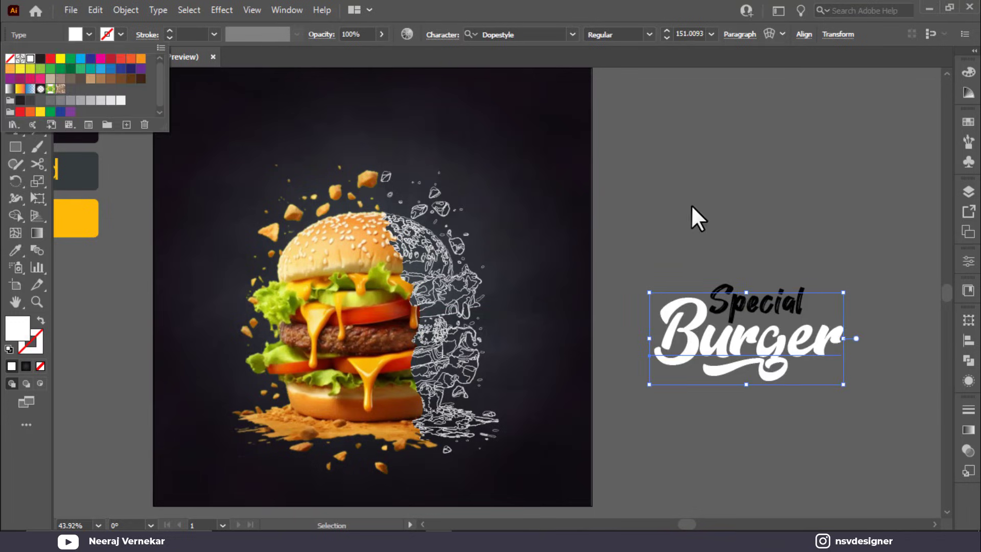
{"action": "left_click", "coordinate": [694, 215]}
{"action": "left_click", "coordinate": [744, 279]}
{"action": "left_click", "coordinate": [774, 305]}
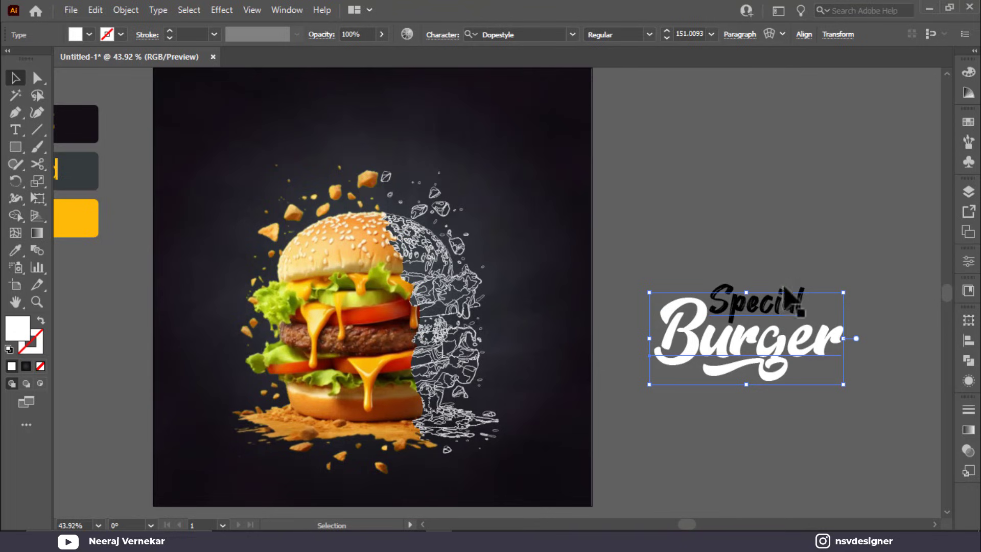
{"action": "left_click", "coordinate": [726, 296]}
Step: Colour Special with the yellow ffb909 using the Eyedropper
{"action": "key", "text": "o"}
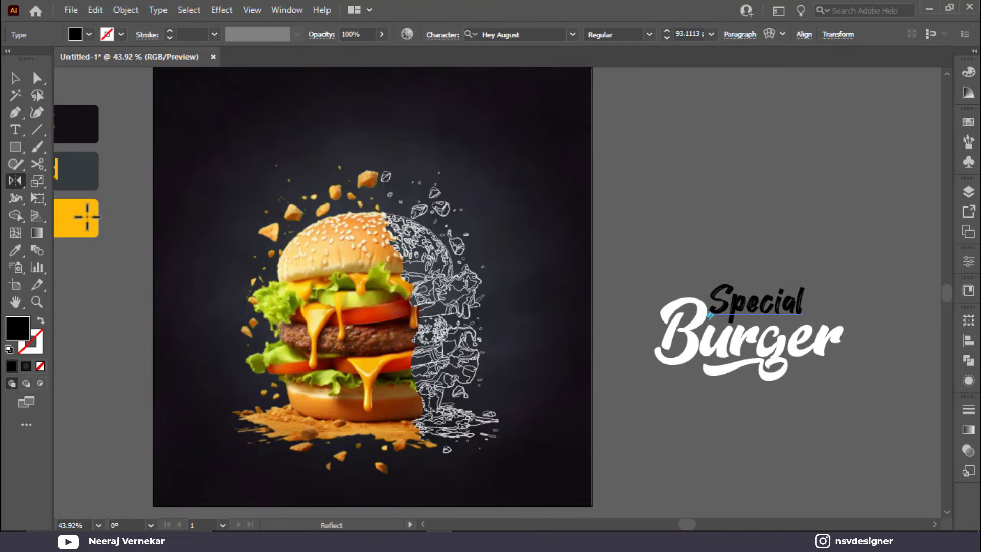
{"action": "key", "text": "i"}
{"action": "left_click", "coordinate": [77, 217]}
{"action": "left_click", "coordinate": [16, 77]}
Step: Nudge Special slightly right and shift Burger slightly left
{"action": "left_click", "coordinate": [460, 184]}
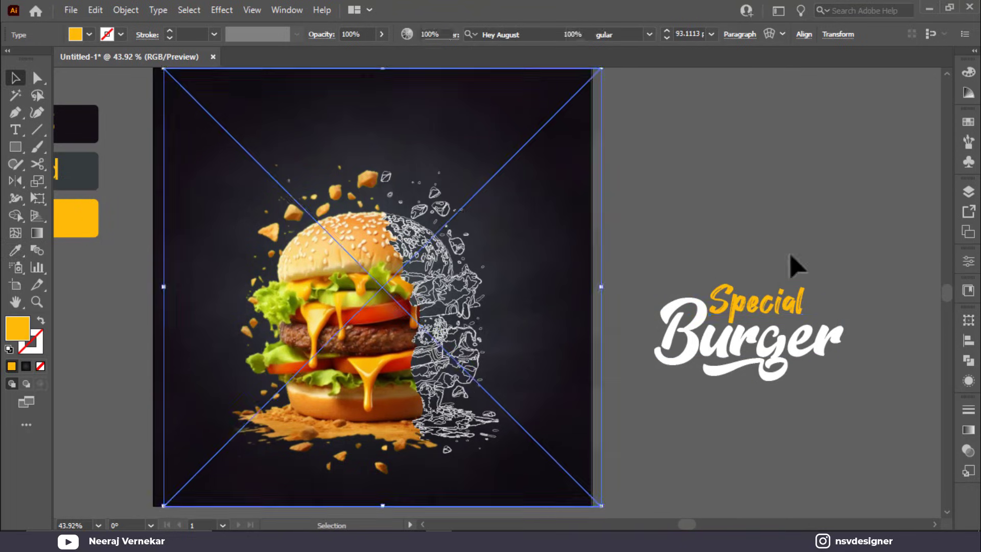
{"action": "left_click", "coordinate": [797, 266]}
{"action": "left_click_drag", "start_coordinate": [797, 266], "coordinate": [511, 205]}
{"action": "left_click_drag", "start_coordinate": [482, 234], "coordinate": [479, 236]}
{"action": "left_click", "coordinate": [562, 219]}
{"action": "mouse_move", "coordinate": [419, 286]}
{"action": "left_mouse_down"}
{"action": "mouse_move", "coordinate": [402, 280]}
{"action": "mouse_move", "coordinate": [420, 286]}
{"action": "mouse_move", "coordinate": [429, 275]}
{"action": "left_mouse_up"}
Step: Enlarge Special to about 110.5 pt and settle it just above Burger
{"action": "left_click", "coordinate": [434, 230]}
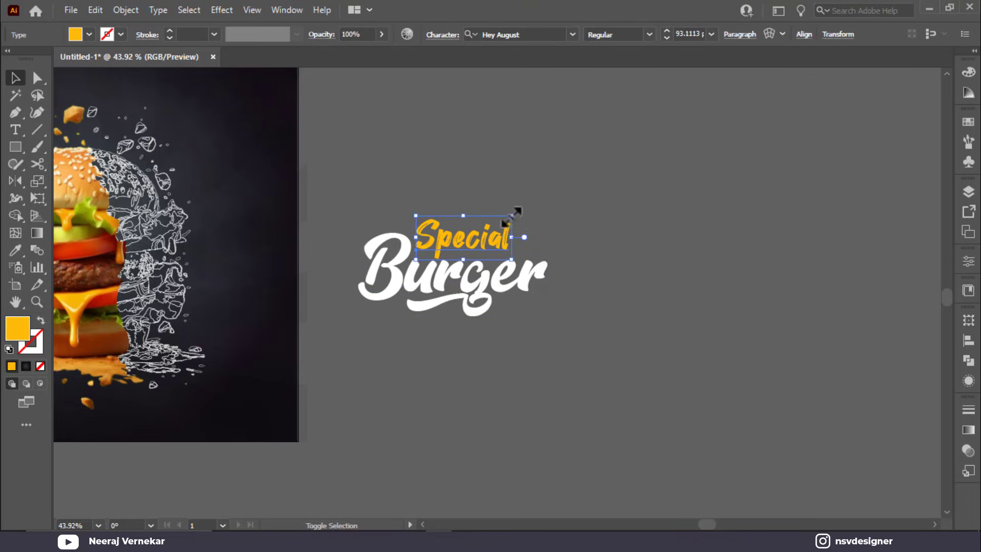
{"action": "left_click_drag", "start_coordinate": [512, 216], "coordinate": [530, 207]}
{"action": "left_click_drag", "start_coordinate": [485, 228], "coordinate": [485, 223]}
{"action": "left_click", "coordinate": [622, 301]}
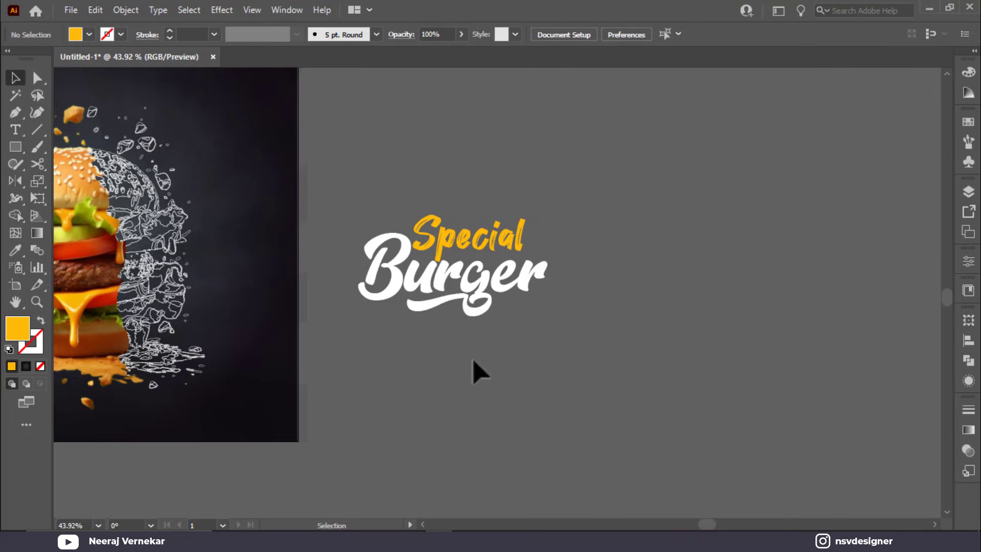
Step: Draw a horizontal line right of the title and apply a heavy Grunge vector-pack brush to it
{"action": "left_click", "coordinate": [37, 130]}
{"action": "left_click_drag", "start_coordinate": [599, 321], "coordinate": [760, 321]}
{"action": "left_click", "coordinate": [969, 163]}
{"action": "left_click", "coordinate": [969, 141]}
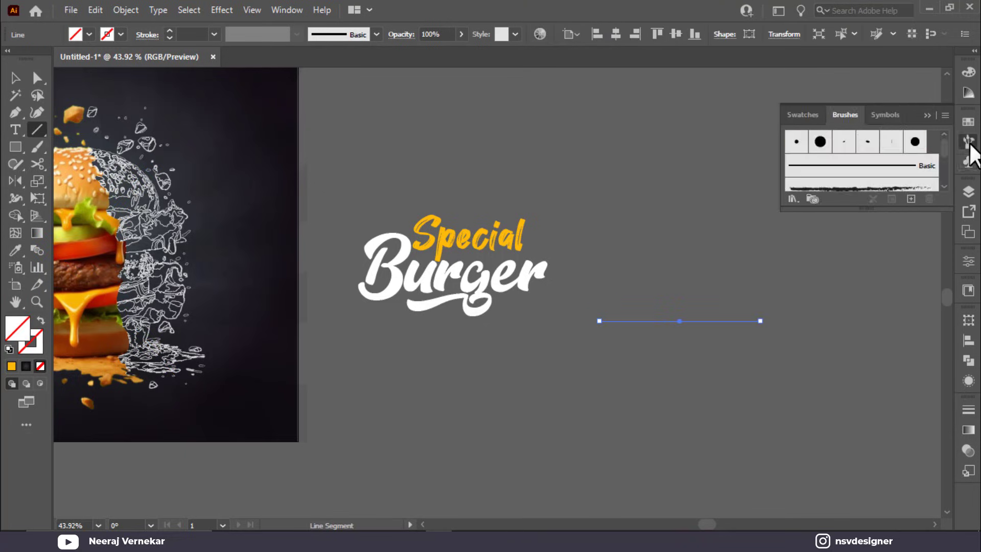
{"action": "left_click", "coordinate": [786, 199]}
{"action": "mouse_move", "coordinate": [859, 333]}
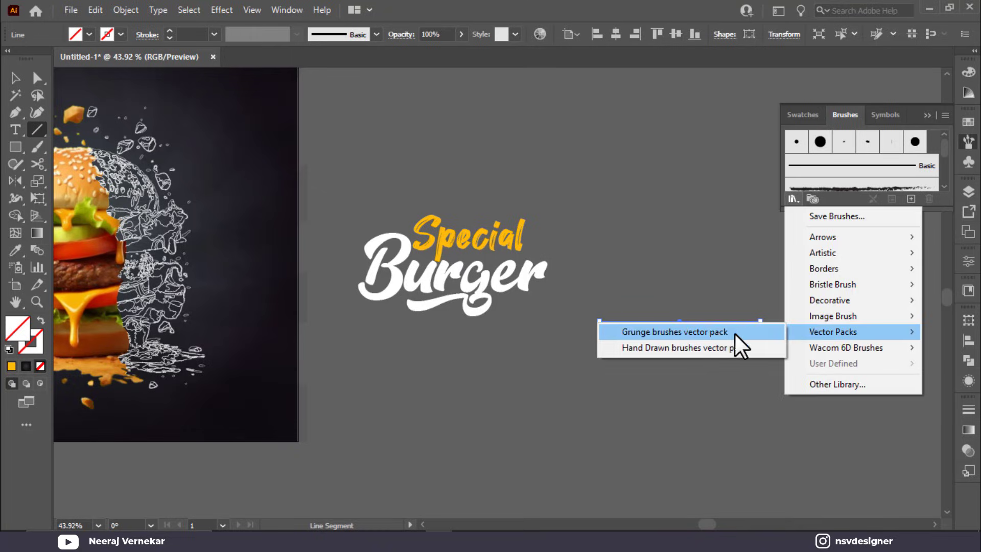
{"action": "left_click", "coordinate": [707, 329]}
{"action": "scroll", "coordinate": [521, 309], "scroll_direction": "down", "scroll_amount": 3}
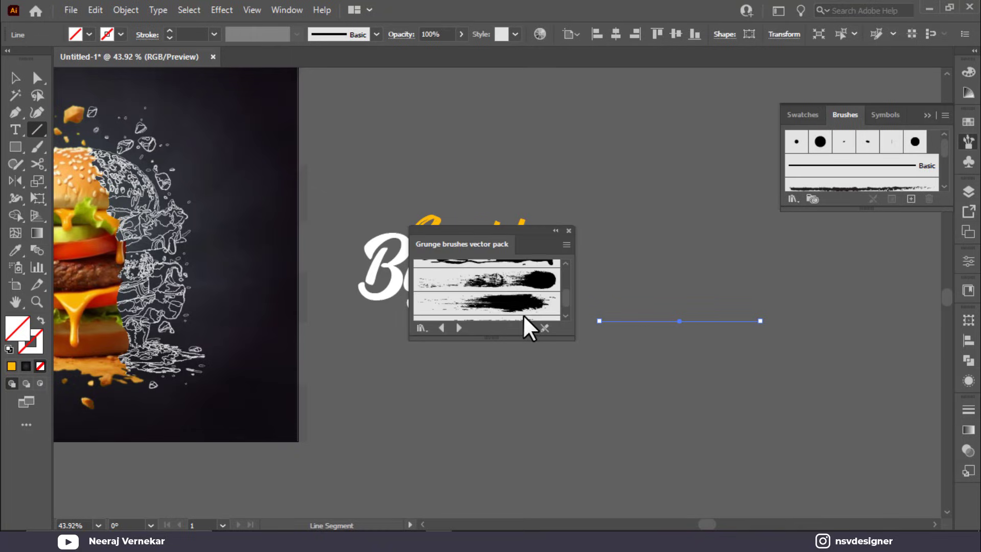
{"action": "left_click", "coordinate": [514, 309]}
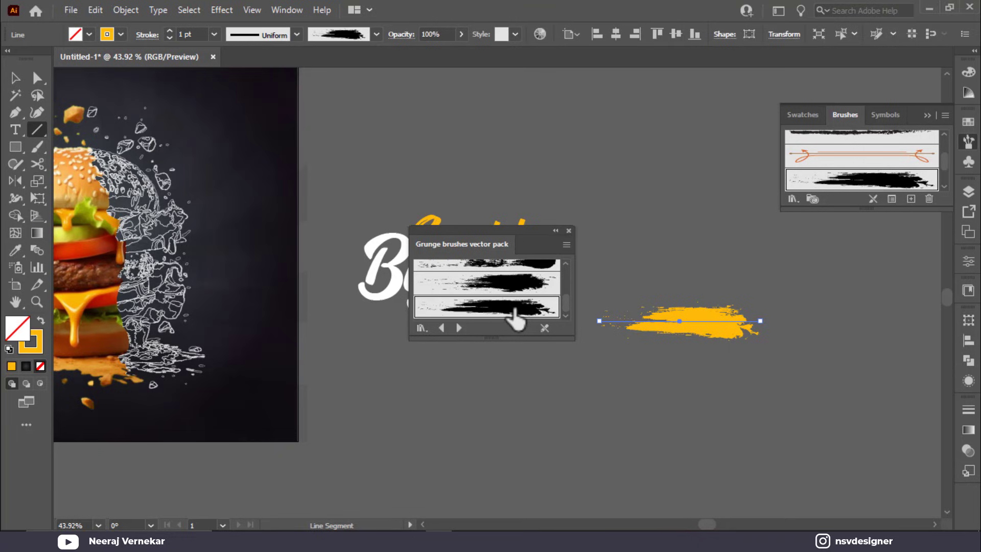
{"action": "left_click", "coordinate": [696, 258]}
{"action": "key", "text": "Escape"}
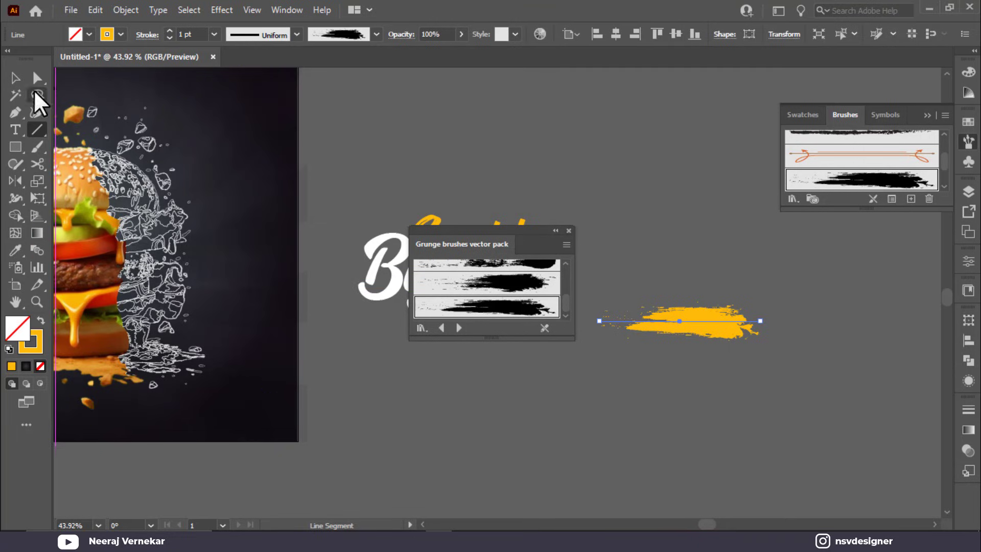
Step: Expand the yellow grunge stroke's appearance into editable shapes
{"action": "left_click", "coordinate": [15, 77]}
{"action": "right_click", "coordinate": [715, 325]}
{"action": "left_click", "coordinate": [582, 246]}
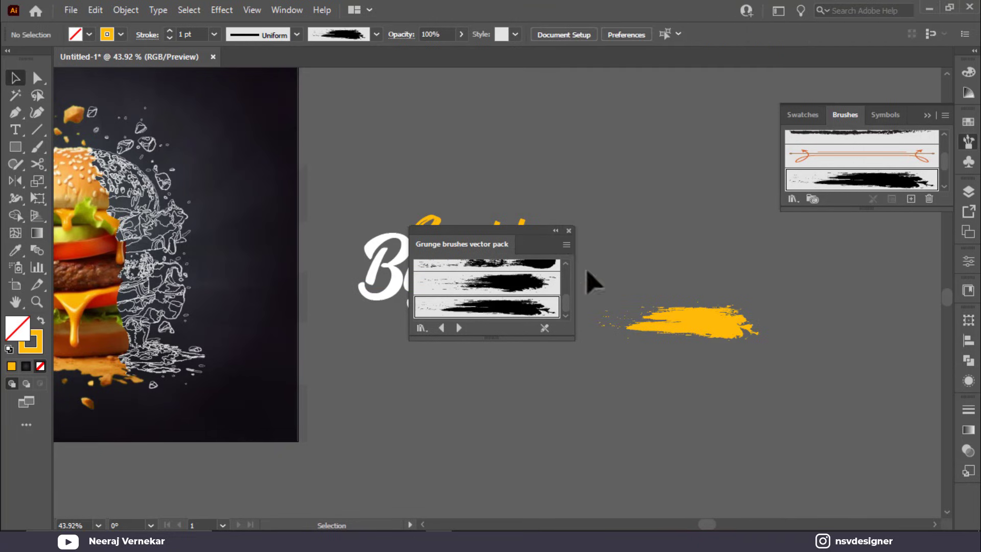
{"action": "left_click", "coordinate": [569, 230]}
{"action": "left_click", "coordinate": [715, 323]}
{"action": "left_click", "coordinate": [125, 9]}
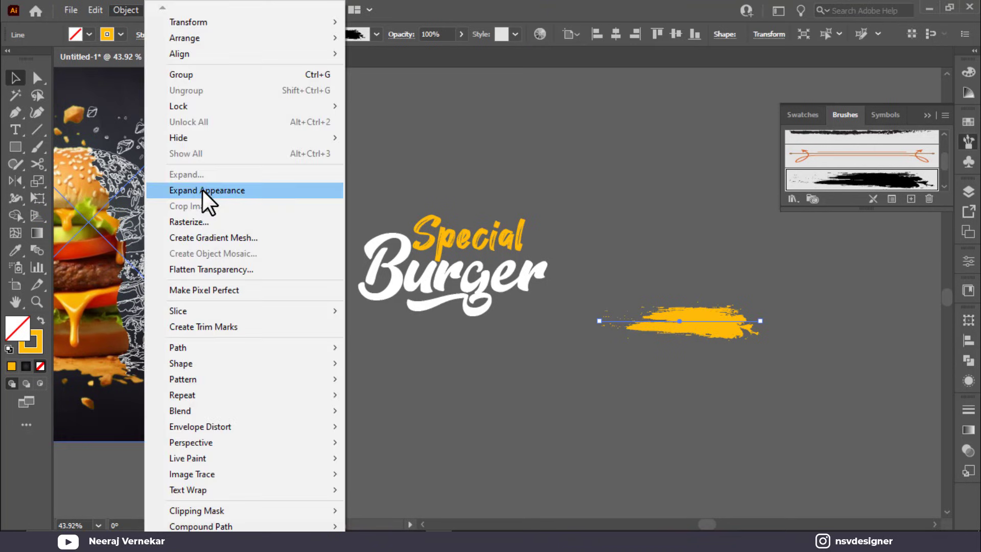
{"action": "left_click", "coordinate": [206, 190]}
Step: Simplify the expanded stroke and delete the leftover splatter specks
{"action": "right_click", "coordinate": [713, 354]}
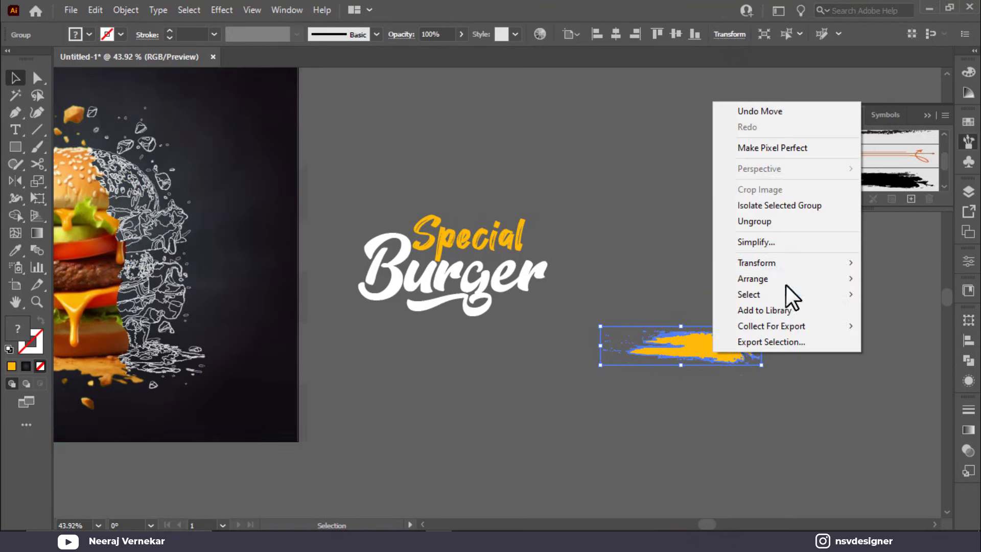
{"action": "left_click", "coordinate": [775, 244]}
{"action": "left_click", "coordinate": [722, 306]}
{"action": "left_click_drag", "start_coordinate": [717, 354], "coordinate": [723, 436]}
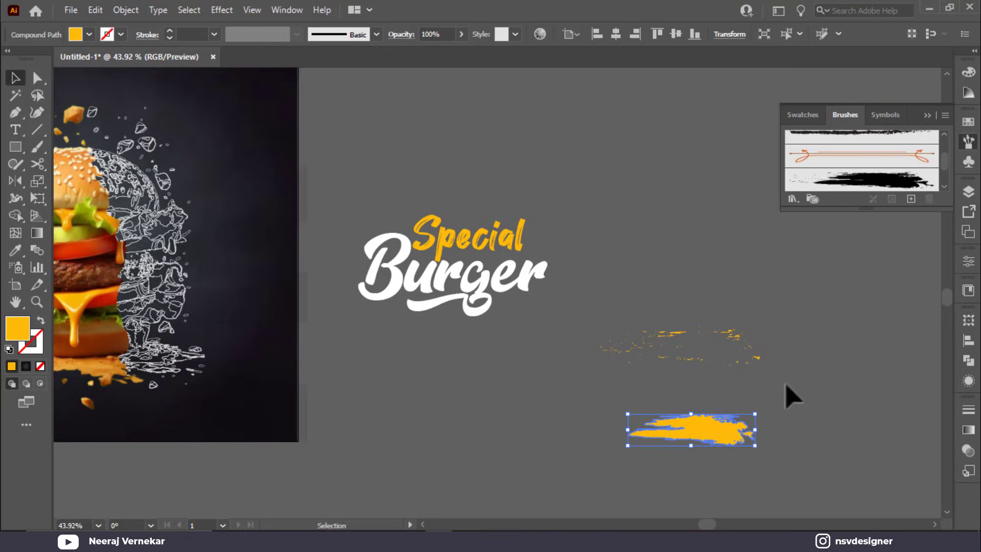
{"action": "left_click", "coordinate": [576, 318]}
{"action": "key", "text": "Delete"}
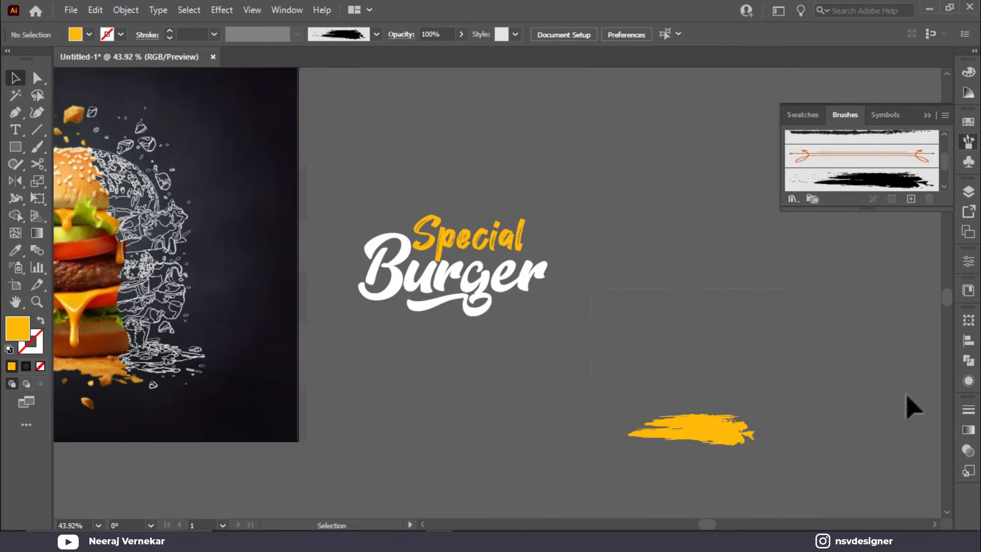
Step: Move the yellow grunge shape under 'Burger' and tilt it about 7° upward to the right
{"action": "mouse_move", "coordinate": [725, 437]}
{"action": "left_mouse_down"}
{"action": "mouse_move", "coordinate": [539, 368]}
{"action": "mouse_move", "coordinate": [554, 286]}
{"action": "mouse_move", "coordinate": [561, 292]}
{"action": "left_mouse_up"}
{"action": "scroll", "coordinate": [543, 338], "scroll_direction": "up", "scroll_amount": 2}
{"action": "mouse_move", "coordinate": [516, 343]}
{"action": "left_mouse_down"}
{"action": "mouse_move", "coordinate": [494, 326]}
{"action": "mouse_move", "coordinate": [587, 316]}
{"action": "mouse_move", "coordinate": [445, 325]}
{"action": "left_mouse_up"}
{"action": "left_click", "coordinate": [476, 342]}
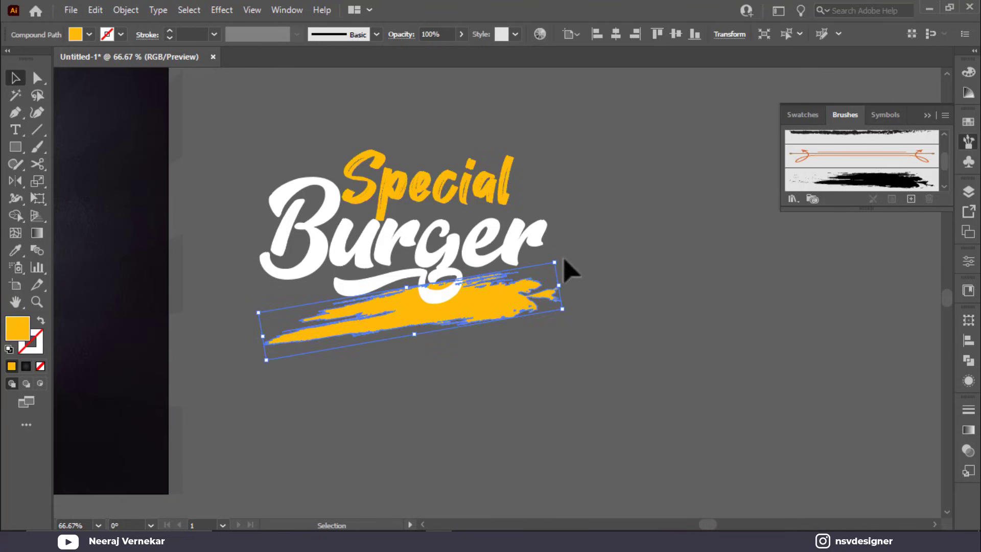
{"action": "left_click_drag", "start_coordinate": [564, 259], "coordinate": [566, 266]}
{"action": "key", "text": "ctrl+="}
{"action": "key", "text": "ctrl+="}
{"action": "key", "text": "ctrl+="}
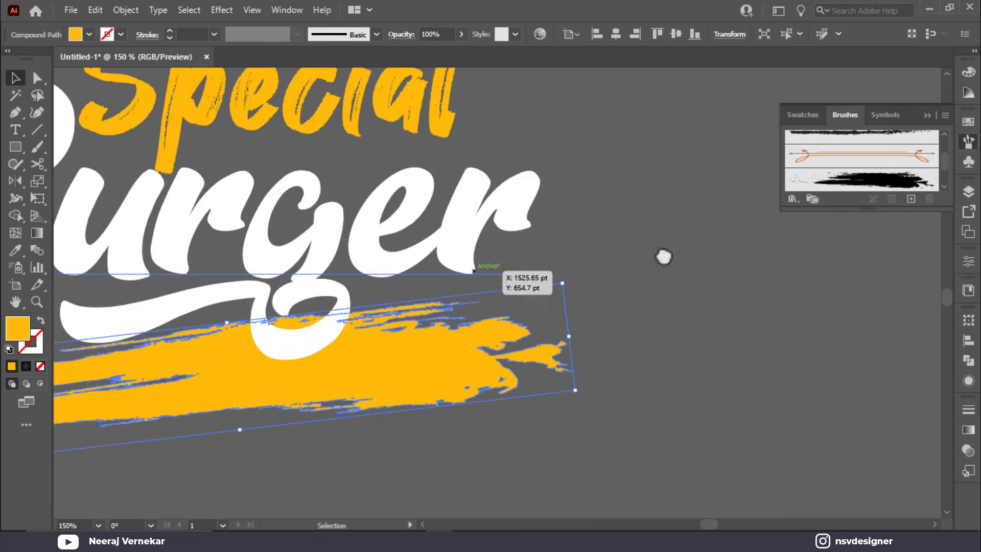
{"action": "left_click", "coordinate": [348, 338]}
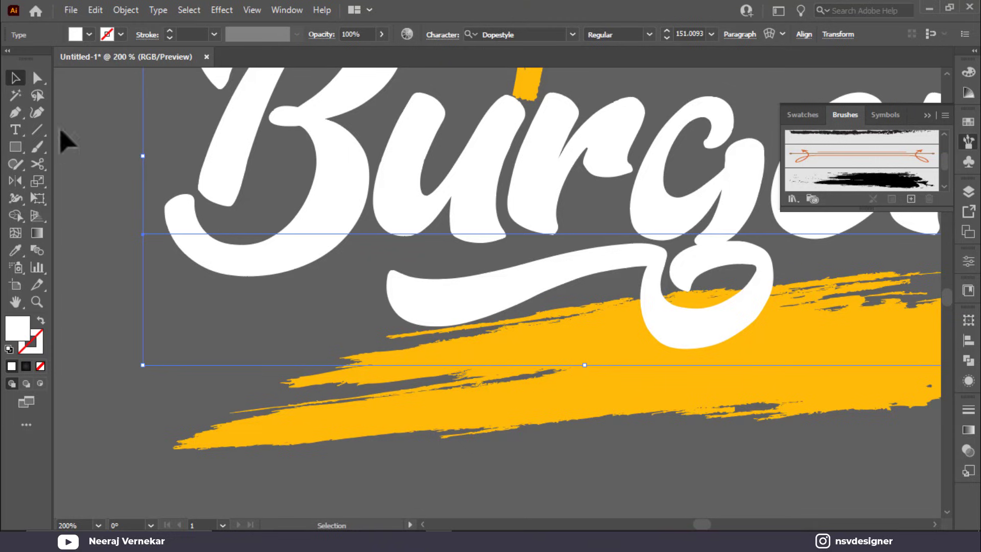
Step: Draw a closed Pen-tool patch covering the gap along the bottom of the yellow stroke
{"action": "left_click", "coordinate": [16, 113]}
{"action": "left_click", "coordinate": [417, 361]}
{"action": "left_click_drag", "start_coordinate": [363, 381], "coordinate": [342, 399]}
{"action": "left_click", "coordinate": [388, 404]}
{"action": "left_click", "coordinate": [464, 408]}
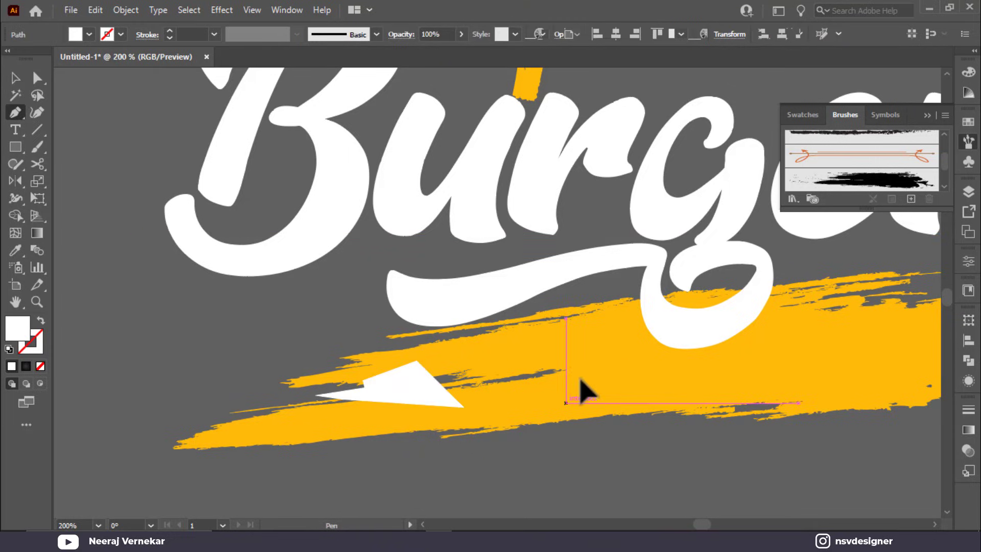
{"action": "left_click", "coordinate": [566, 403]}
{"action": "left_click", "coordinate": [599, 364]}
{"action": "left_click", "coordinate": [582, 354]}
{"action": "left_click", "coordinate": [417, 361]}
{"action": "left_click", "coordinate": [17, 79]}
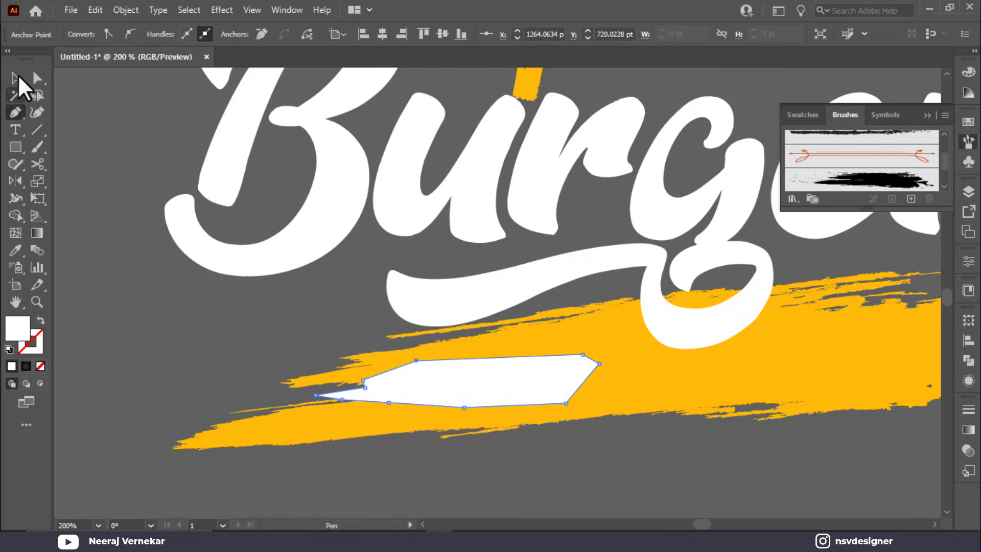
Step: Fill the patch with the stroke's yellow and unite them into one shape with Pathfinder
{"action": "key", "text": "i"}
{"action": "left_click", "coordinate": [607, 374]}
{"action": "key", "text": "v"}
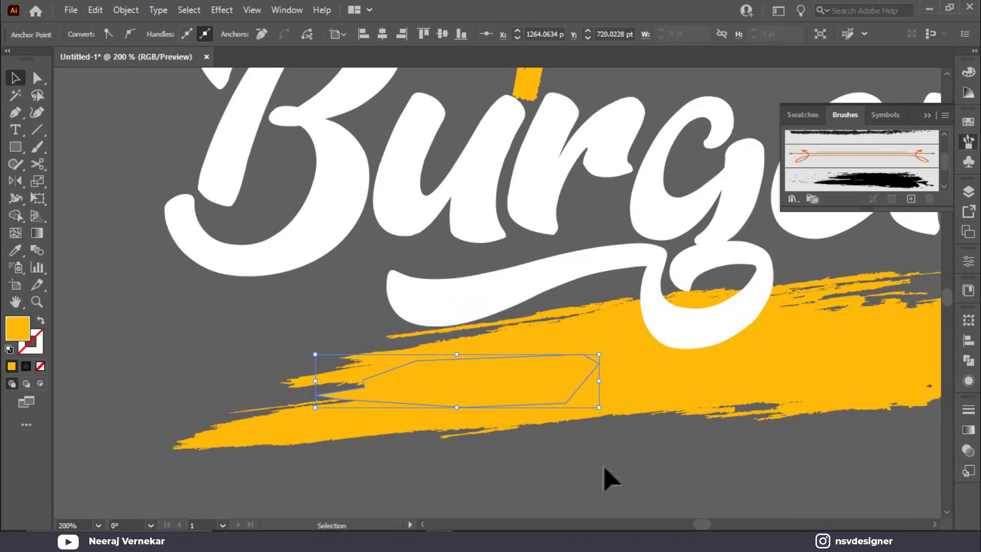
{"action": "left_click", "coordinate": [531, 411], "text": "shift"}
{"action": "left_click", "coordinate": [968, 361]}
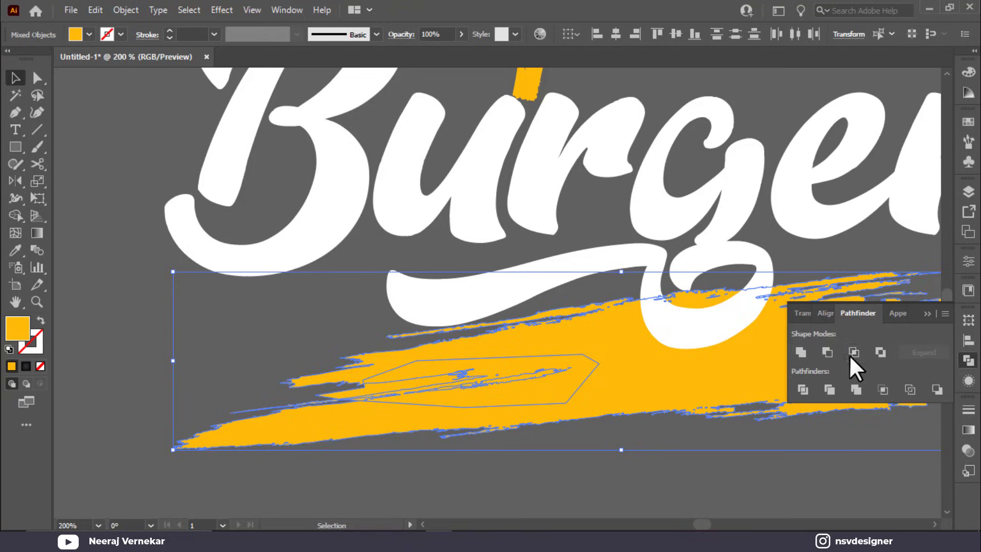
{"action": "left_click", "coordinate": [801, 352]}
{"action": "left_click", "coordinate": [728, 432]}
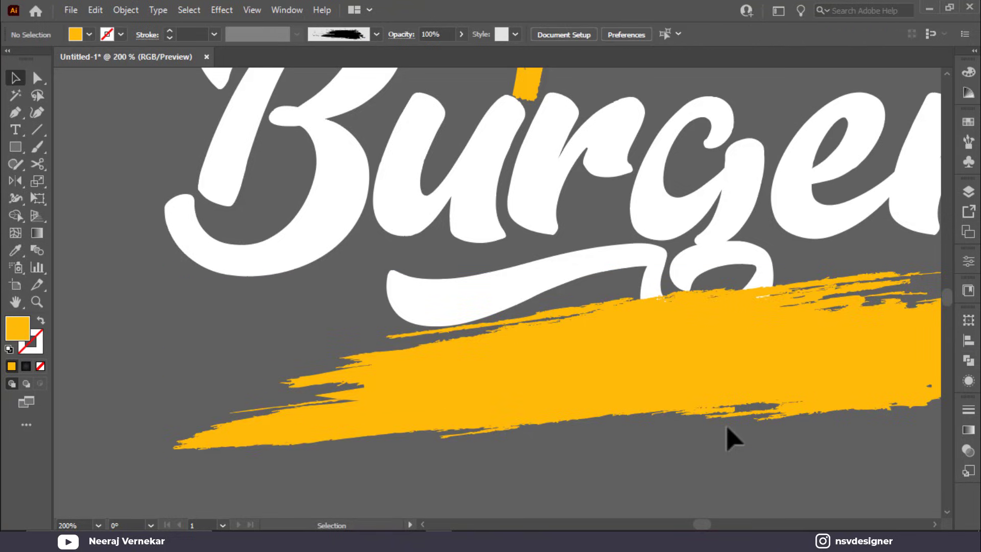
Step: Send the merged yellow stroke backward behind Burger's swash
{"action": "left_click", "coordinate": [734, 397]}
{"action": "key", "text": "a"}
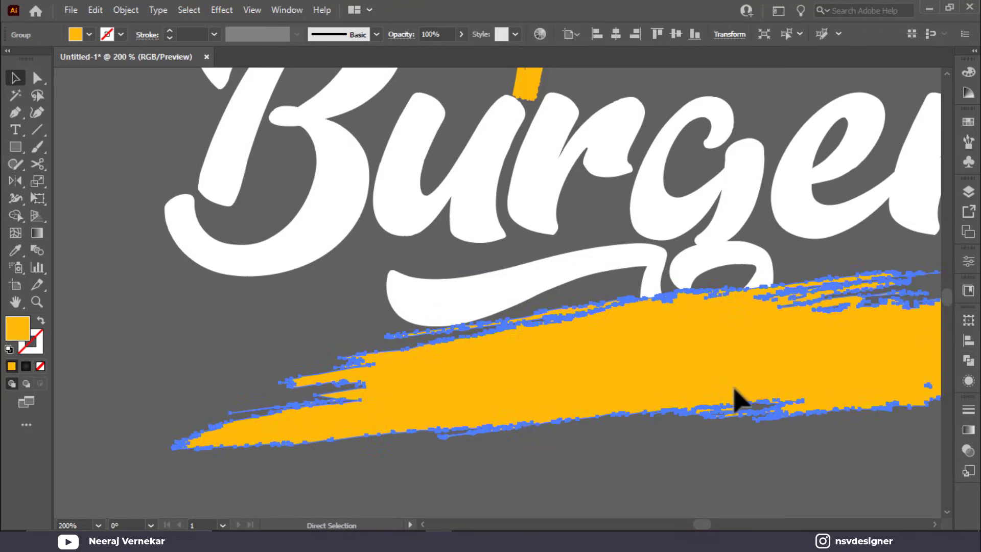
{"action": "key", "text": "ctrl+["}
{"action": "key", "text": "v"}
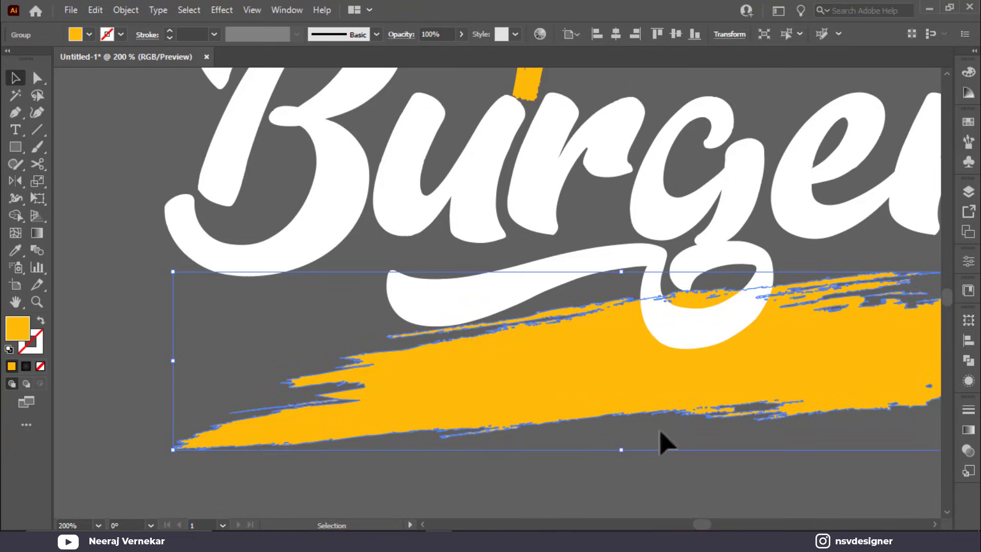
{"action": "left_click", "coordinate": [664, 442]}
{"action": "scroll", "coordinate": [633, 406], "scroll_direction": "down", "scroll_amount": 1}
{"action": "scroll", "coordinate": [686, 235], "scroll_direction": "down", "scroll_amount": 2}
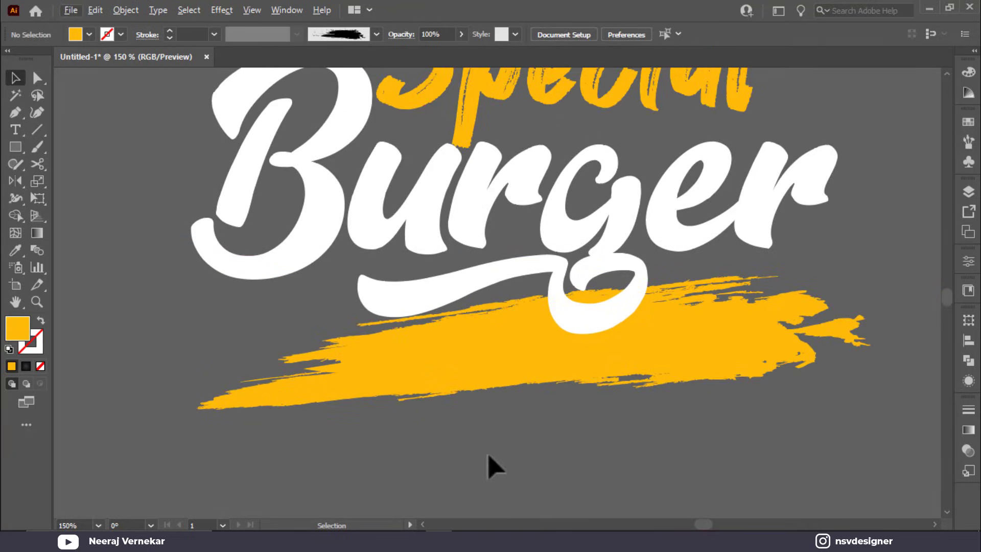
Step: Type the tagline 'Today's Best Deal' below the yellow stroke
{"action": "left_click", "coordinate": [15, 130]}
{"action": "left_click_drag", "start_coordinate": [346, 465], "coordinate": [347, 465]}
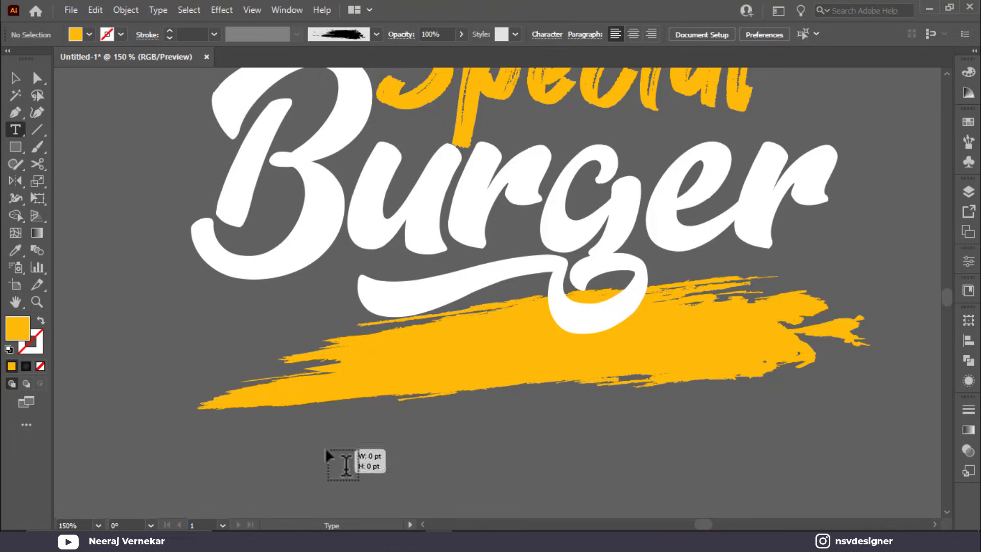
{"action": "type", "text": "Today"}
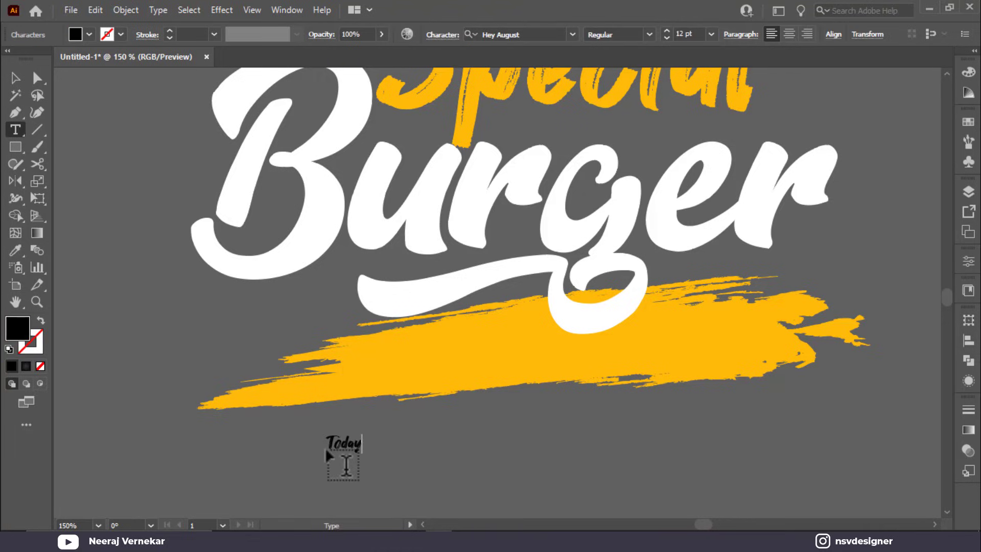
{"action": "type", "text": "'s"}
{"action": "key", "text": "BackSpace"}
{"action": "type", "text": "Best Des"}
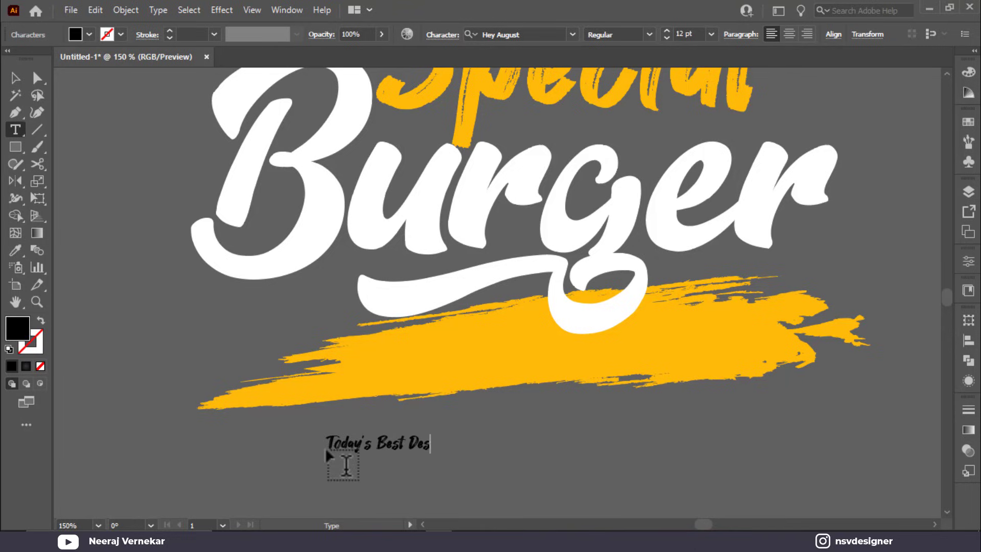
{"action": "key", "text": "BackSpace"}
{"action": "type", "text": "al"}
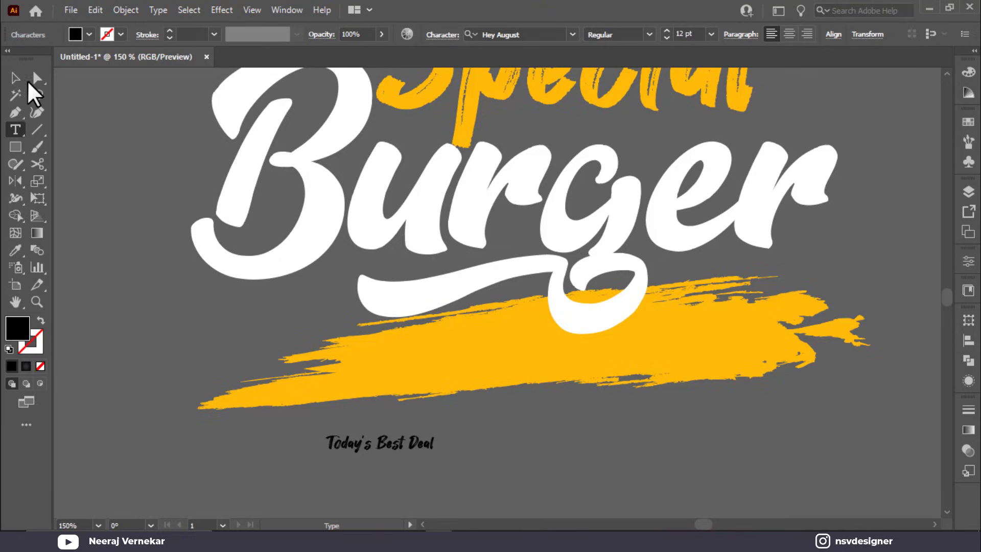
{"action": "left_click", "coordinate": [16, 77]}
Step: Enlarge the tagline onto the yellow stroke and rotate it to match the stroke
{"action": "mouse_move", "coordinate": [434, 453]}
{"action": "left_mouse_down"}
{"action": "mouse_move", "coordinate": [608, 499]}
{"action": "mouse_move", "coordinate": [608, 375]}
{"action": "mouse_move", "coordinate": [618, 372]}
{"action": "left_mouse_up"}
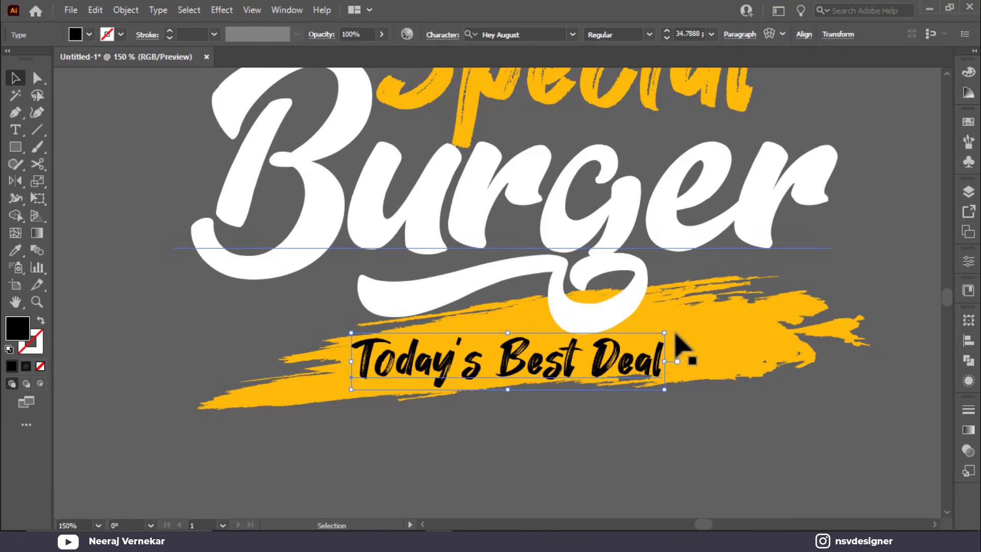
{"action": "left_click_drag", "start_coordinate": [670, 332], "coordinate": [665, 309]}
{"action": "key", "text": "ctrl+shift+a"}
{"action": "key", "text": "ctrl+minus"}
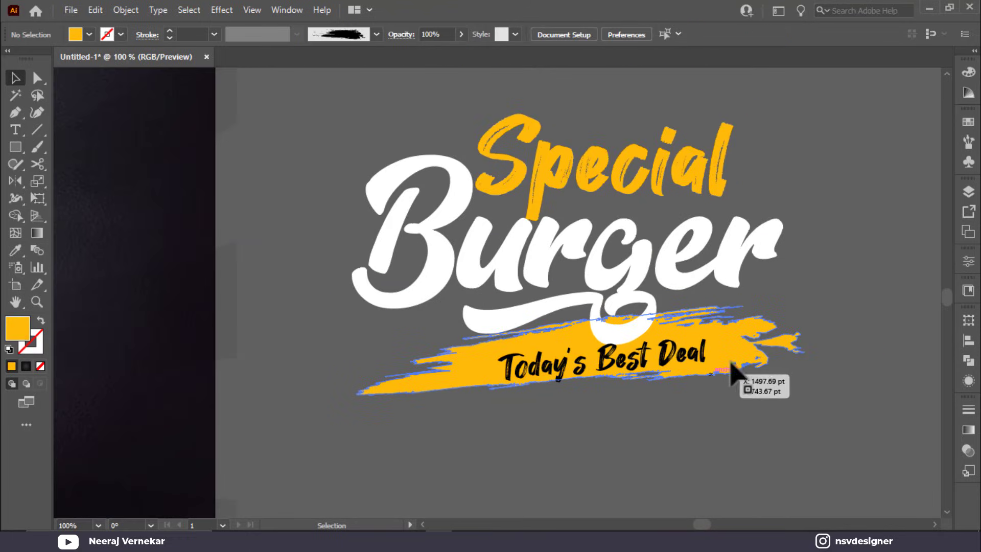
Step: Lower the yellow stroke slightly, shift the tagline right, and narrow the stroke
{"action": "left_click", "coordinate": [789, 341]}
{"action": "left_click_drag", "start_coordinate": [795, 348], "coordinate": [796, 351]}
{"action": "mouse_move", "coordinate": [677, 362]}
{"action": "left_mouse_down"}
{"action": "mouse_move", "coordinate": [690, 367]}
{"action": "mouse_move", "coordinate": [690, 357]}
{"action": "left_mouse_up"}
{"action": "left_click", "coordinate": [801, 350]}
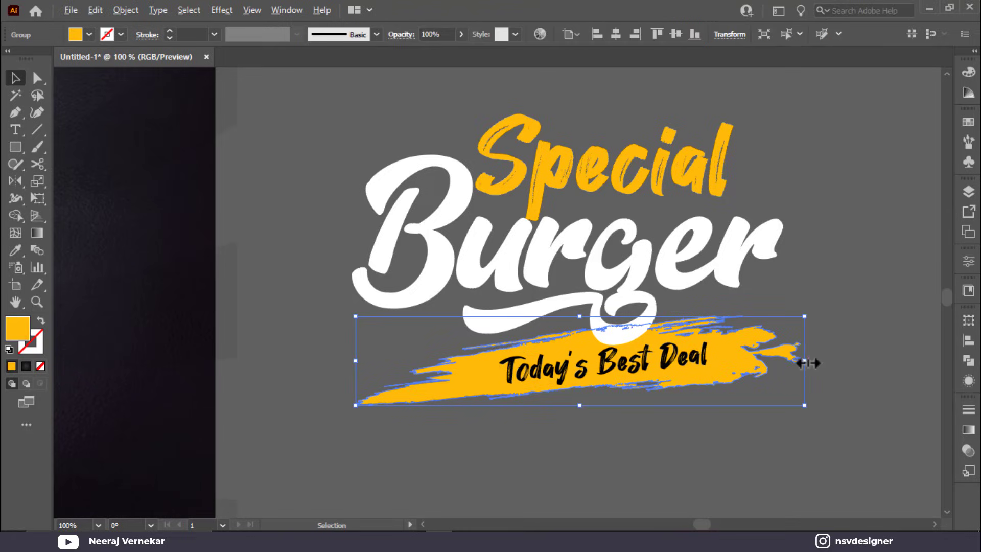
{"action": "left_click_drag", "start_coordinate": [806, 362], "coordinate": [785, 368]}
{"action": "left_click", "coordinate": [859, 186]}
Step: Shrink 'Special' to about 93 pt and nudge 'Special' and 'Burger' slightly right
{"action": "left_click", "coordinate": [701, 186]}
{"action": "left_click", "coordinate": [739, 140]}
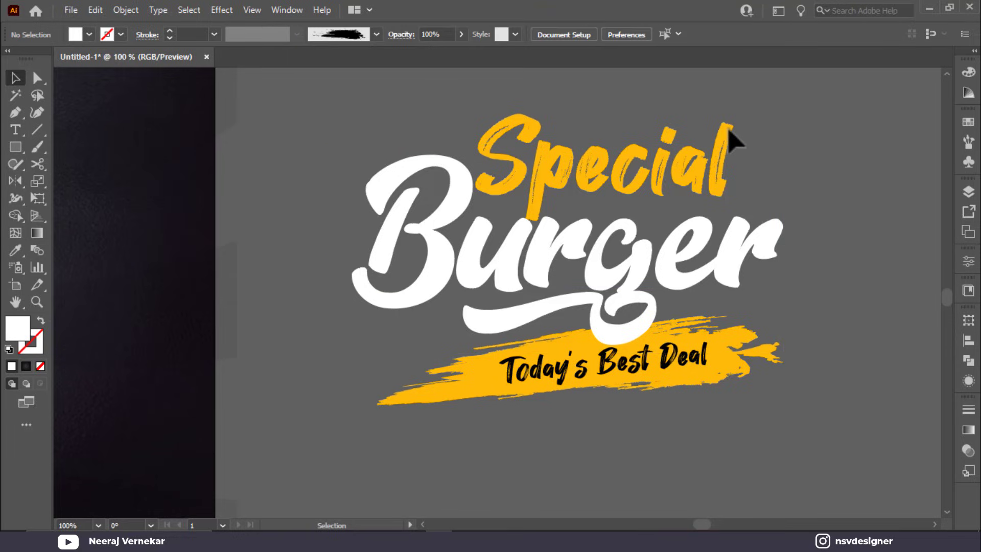
{"action": "left_click", "coordinate": [729, 131]}
{"action": "left_click_drag", "start_coordinate": [741, 110], "coordinate": [698, 131]}
{"action": "mouse_move", "coordinate": [665, 191]}
{"action": "left_mouse_down"}
{"action": "mouse_move", "coordinate": [682, 189]}
{"action": "mouse_move", "coordinate": [660, 190]}
{"action": "left_mouse_up"}
{"action": "left_click", "coordinate": [817, 182]}
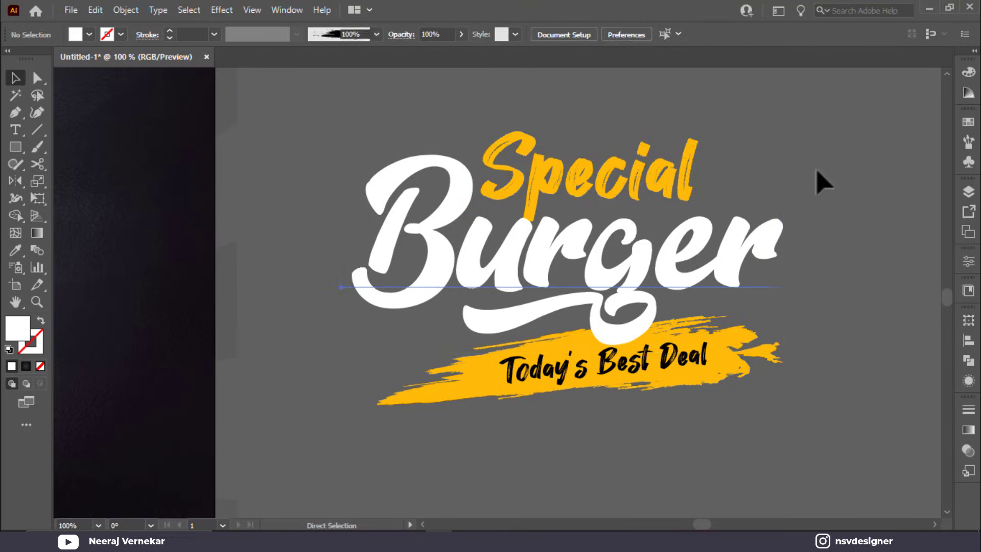
{"action": "left_click_drag", "start_coordinate": [505, 132], "coordinate": [519, 145]}
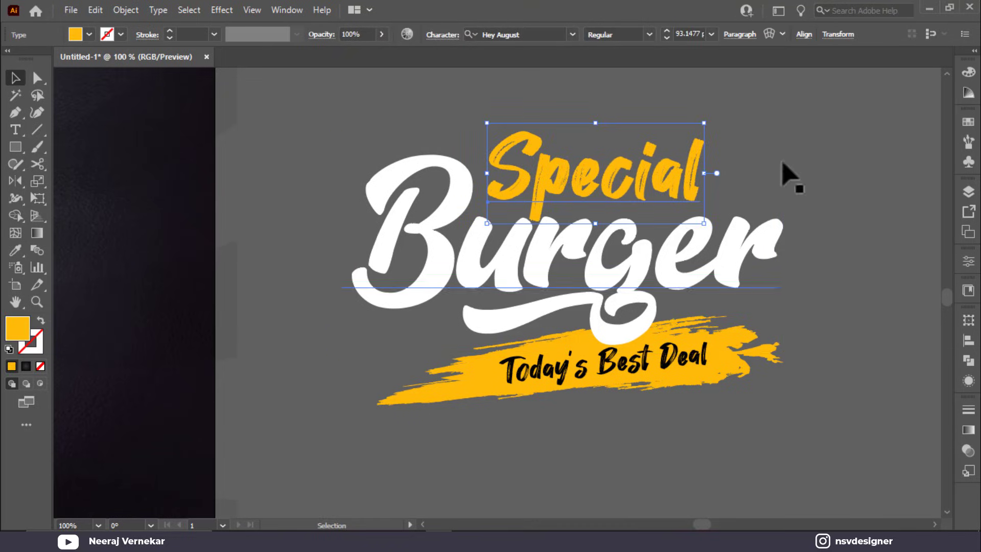
{"action": "left_click", "coordinate": [782, 200]}
Step: Give 'Burger' a Drop Shadow with 3 pt X and Y offsets and 3 pt blur
{"action": "left_click", "coordinate": [771, 238]}
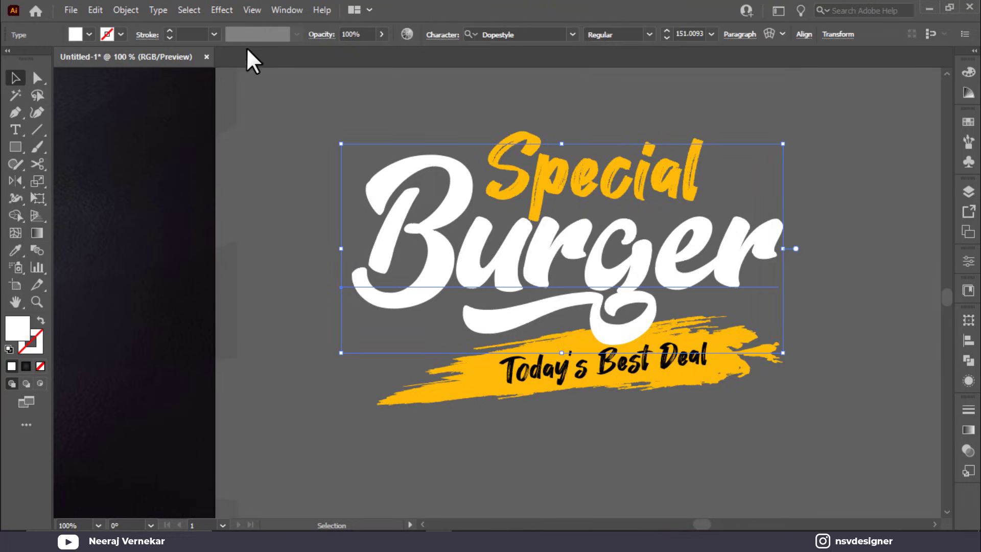
{"action": "left_click", "coordinate": [221, 10]}
{"action": "mouse_move", "coordinate": [269, 171]}
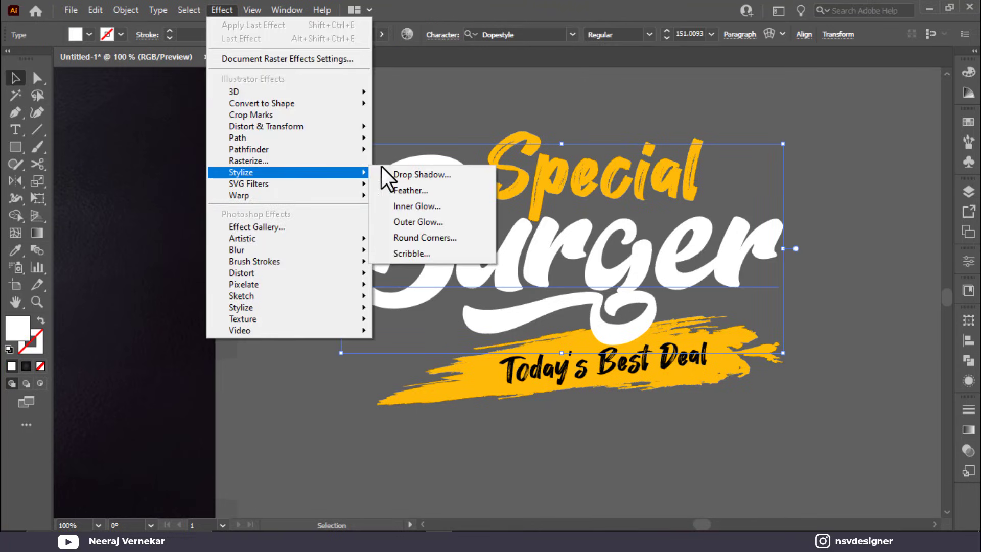
{"action": "left_click", "coordinate": [416, 175]}
{"action": "left_click", "coordinate": [815, 219]}
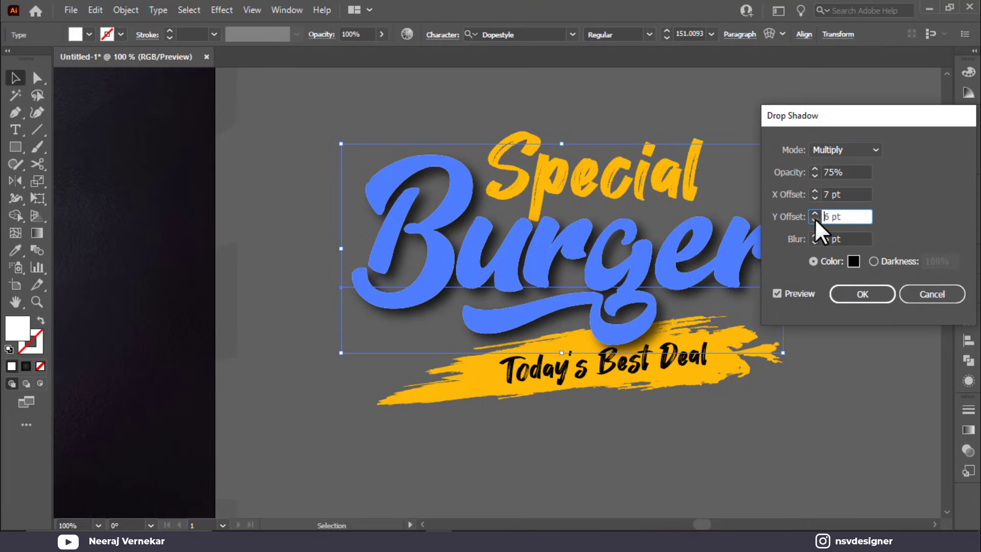
{"action": "left_click", "coordinate": [814, 218]}
{"action": "left_click", "coordinate": [815, 219]}
{"action": "left_click", "coordinate": [814, 218]}
{"action": "left_click", "coordinate": [814, 198]}
{"action": "left_click", "coordinate": [814, 198]}
{"action": "left_click", "coordinate": [815, 198]}
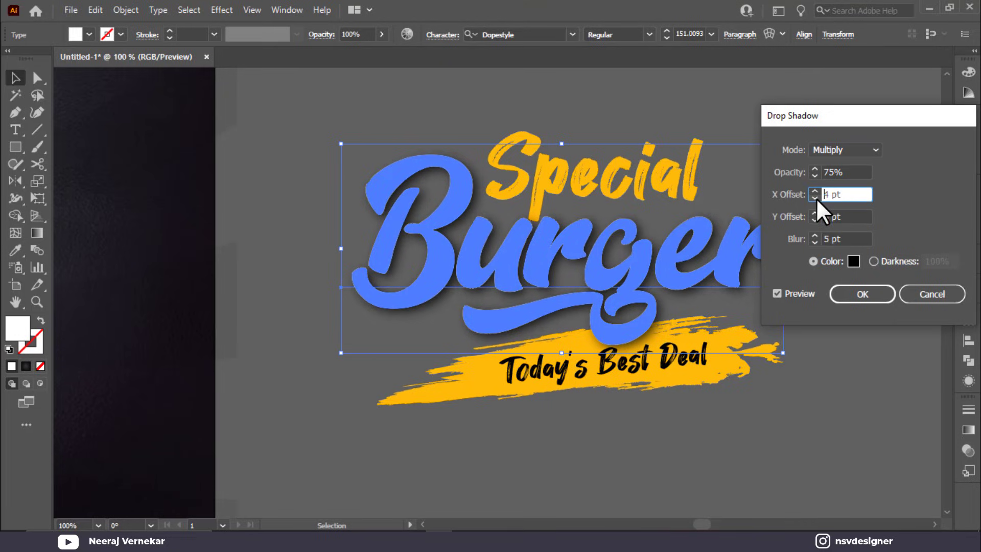
{"action": "left_click", "coordinate": [812, 241]}
{"action": "left_click", "coordinate": [812, 241]}
{"action": "left_click", "coordinate": [813, 241]}
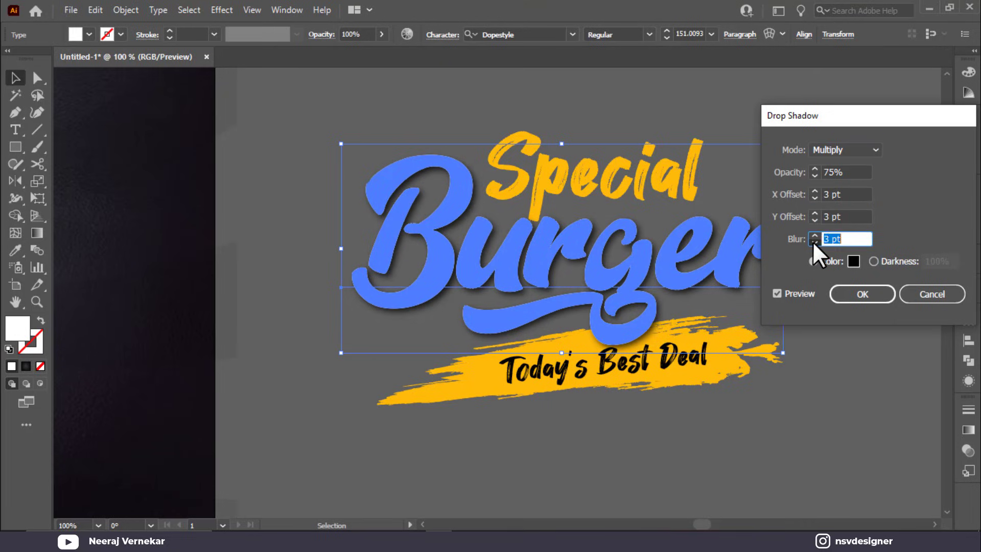
{"action": "left_click", "coordinate": [850, 296]}
{"action": "left_click", "coordinate": [849, 296]}
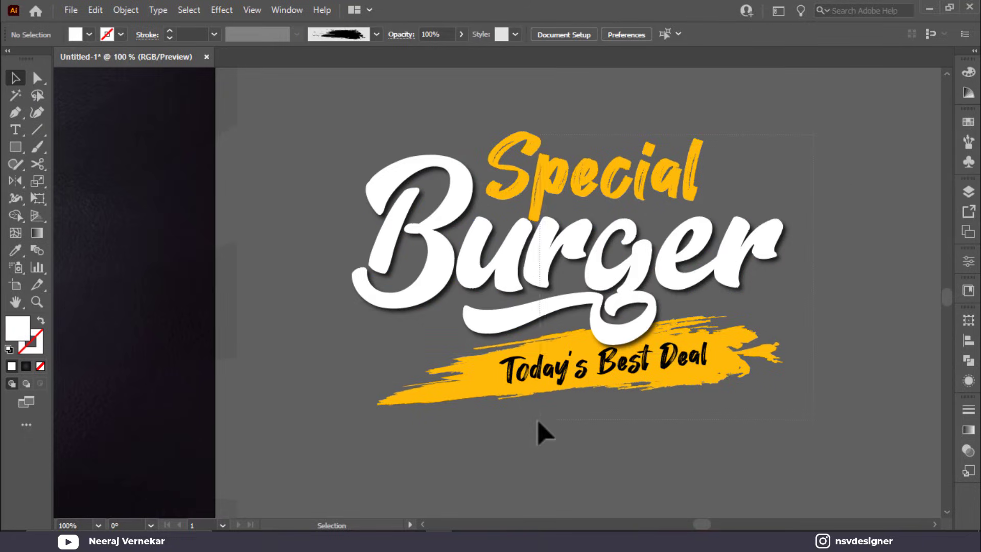
Step: Move all the title artwork to the top of the poster and scale it down
{"action": "key", "text": "ctrl+a"}
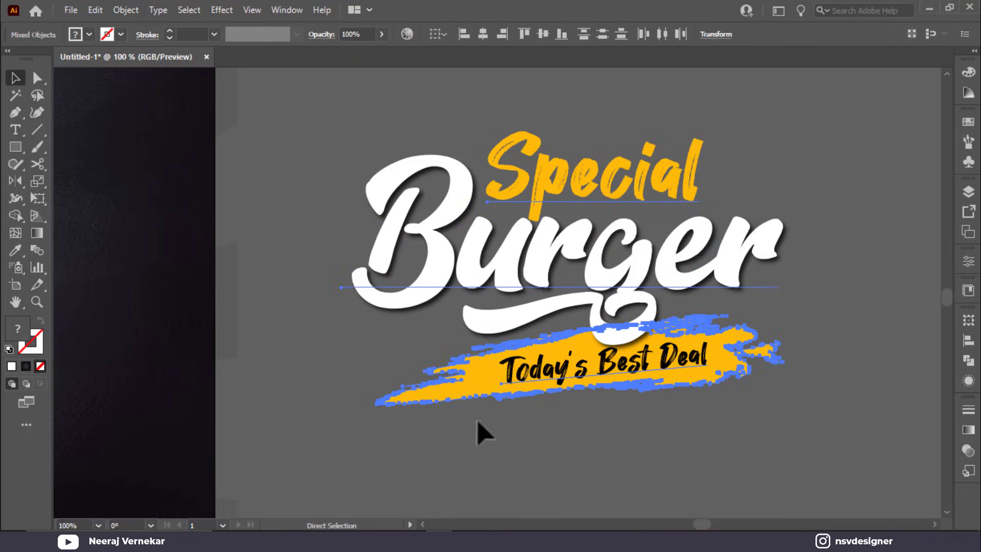
{"action": "key", "text": "ctrl+0"}
{"action": "left_click_drag", "start_coordinate": [876, 353], "coordinate": [507, 137]}
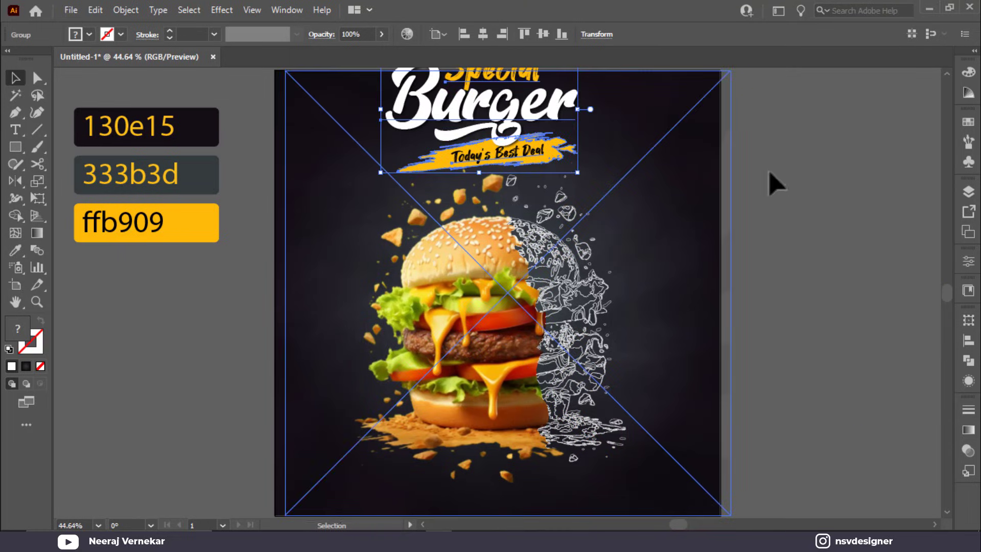
{"action": "left_click", "coordinate": [774, 182]}
{"action": "left_click", "coordinate": [668, 384]}
{"action": "key", "text": "ctrl+2"}
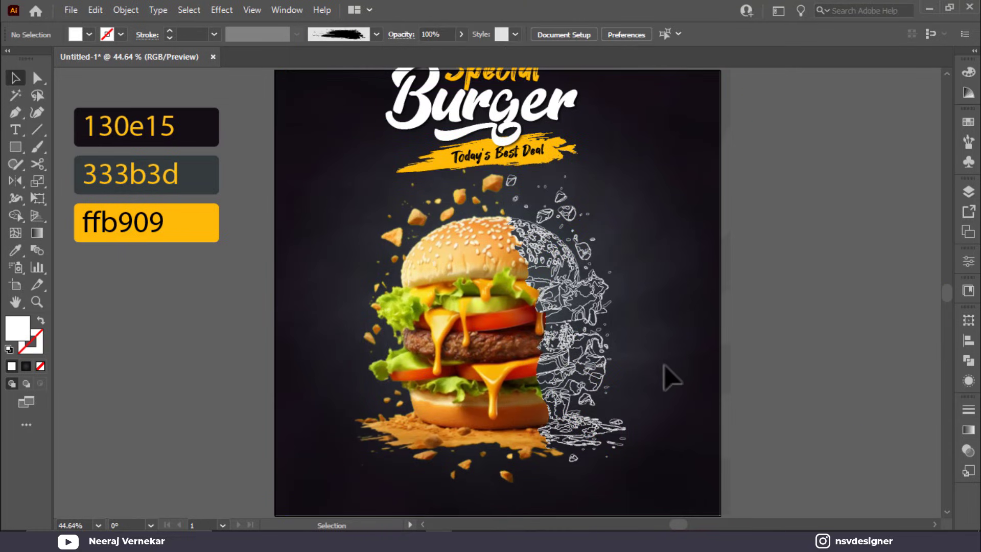
{"action": "left_click", "coordinate": [554, 153]}
{"action": "left_click_drag", "start_coordinate": [575, 163], "coordinate": [560, 177]}
Step: Lock the background image in place and nudge the burger image slightly left
{"action": "key", "text": "ctrl+minus"}
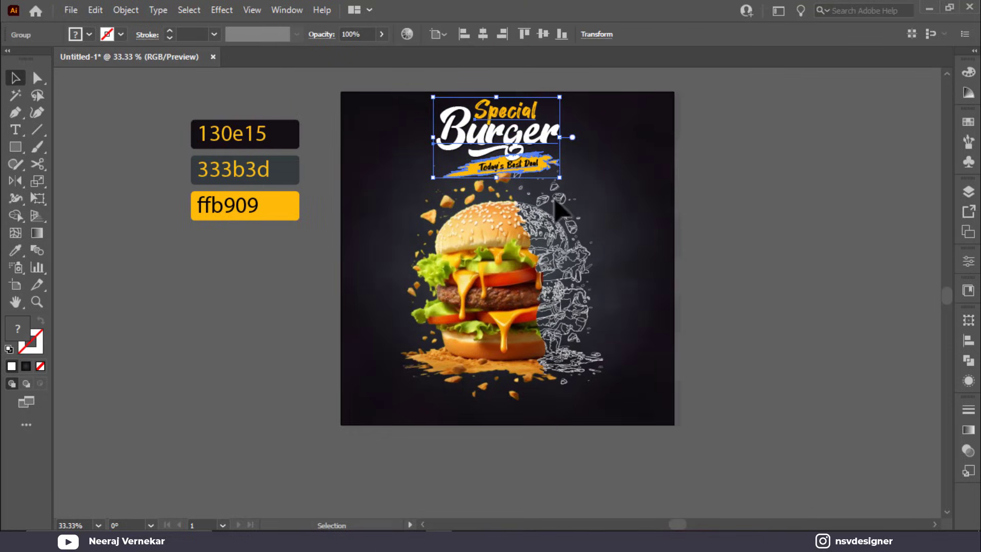
{"action": "left_click", "coordinate": [685, 337]}
{"action": "left_click", "coordinate": [668, 416]}
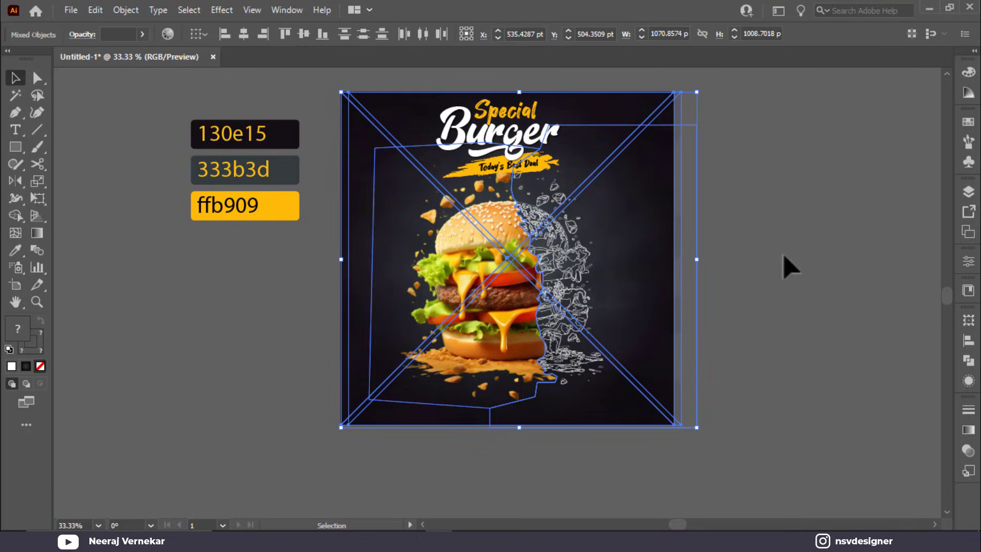
{"action": "key", "text": "ctrl+2"}
{"action": "left_click_drag", "start_coordinate": [645, 97], "coordinate": [645, 97]}
{"action": "key", "text": "ctrl+2"}
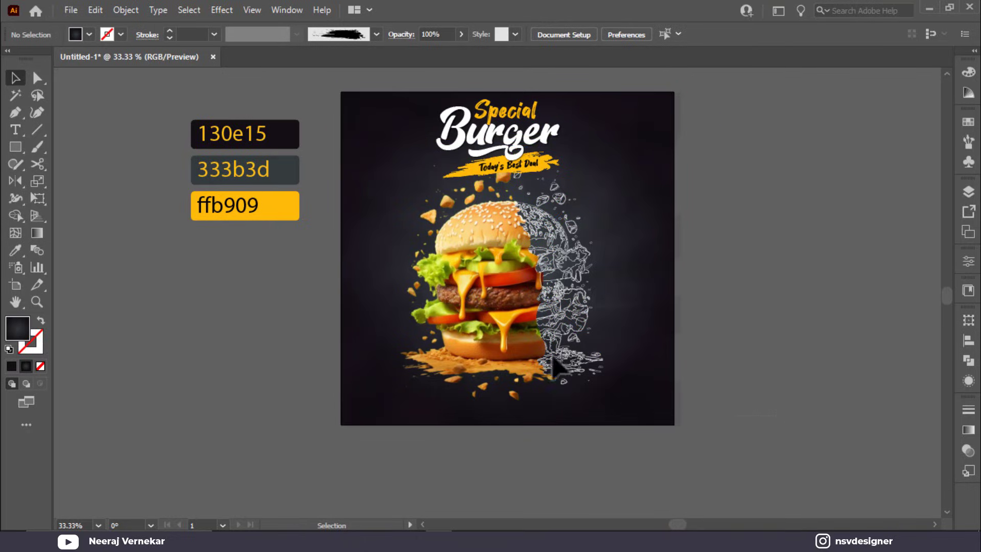
{"action": "left_click_drag", "start_coordinate": [522, 307], "coordinate": [520, 310]}
{"action": "left_click", "coordinate": [794, 223]}
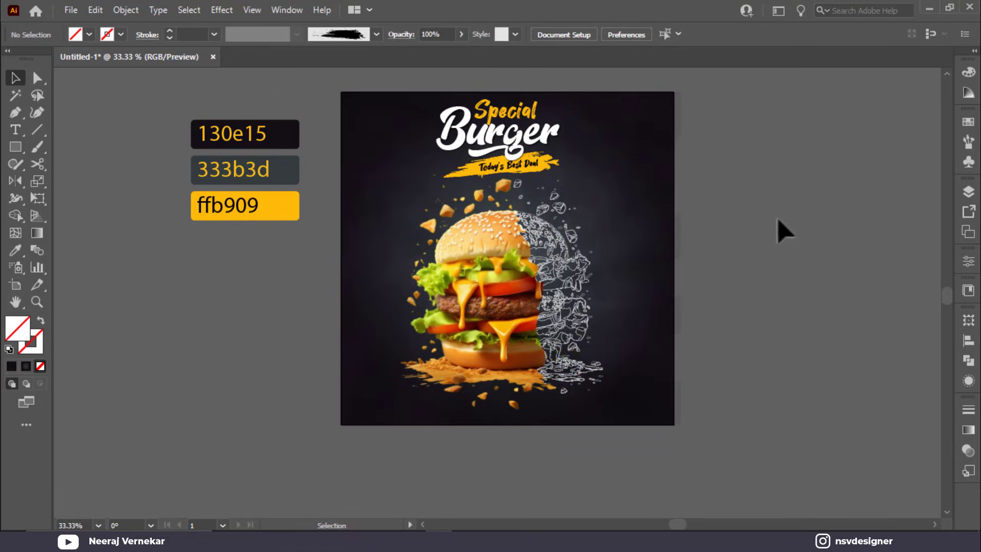
{"action": "left_click", "coordinate": [431, 280]}
{"action": "key", "text": "ctrl+2"}
Step: Nudge the headline group down and shear it with Free Transform so its right side rises
{"action": "scroll", "coordinate": [425, 276], "scroll_direction": "up", "scroll_amount": 2}
{"action": "scroll", "coordinate": [506, 256], "scroll_direction": "up", "scroll_amount": 5}
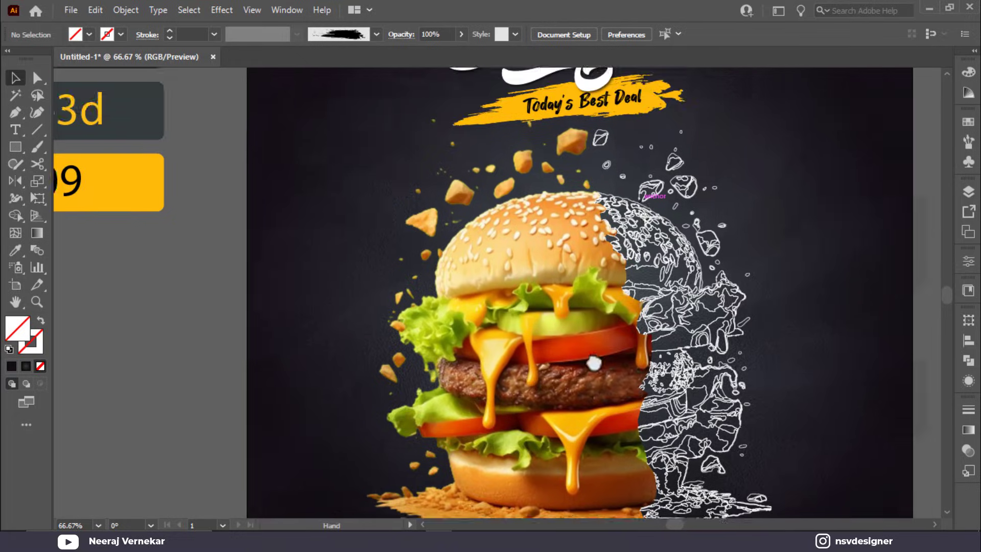
{"action": "left_click", "coordinate": [571, 240]}
{"action": "left_click_drag", "start_coordinate": [572, 240], "coordinate": [578, 250]}
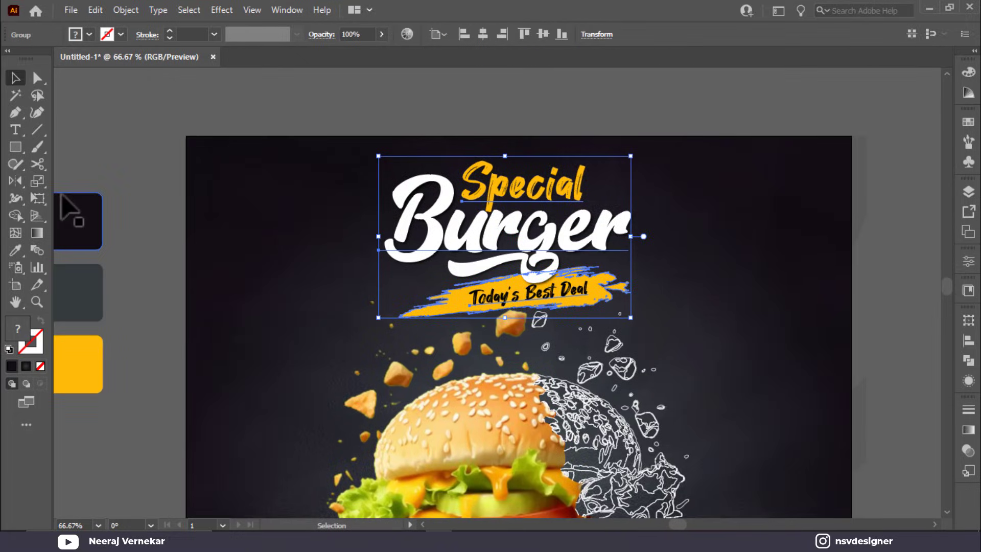
{"action": "left_click", "coordinate": [39, 183]}
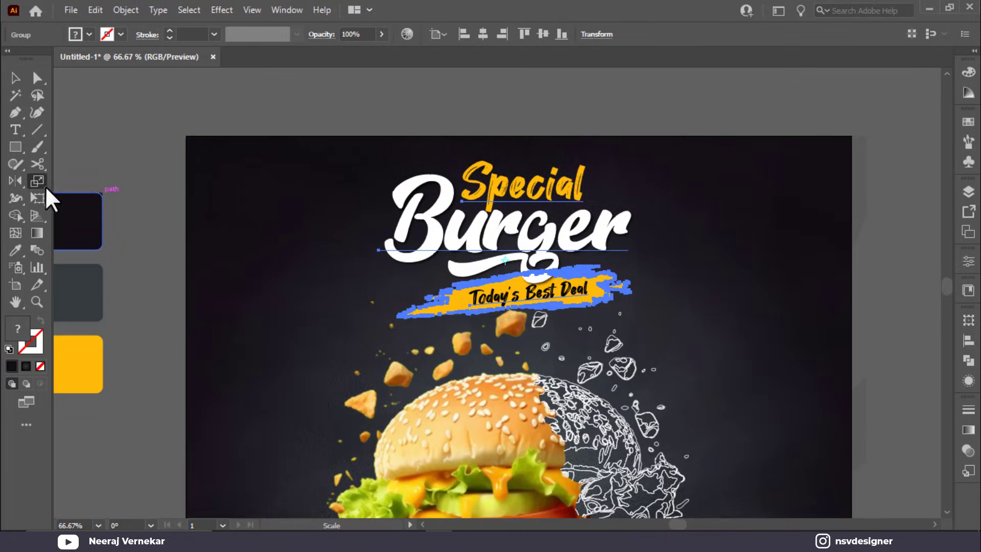
{"action": "left_click", "coordinate": [40, 197]}
{"action": "left_click_drag", "start_coordinate": [632, 234], "coordinate": [627, 207]}
{"action": "key", "text": "v"}
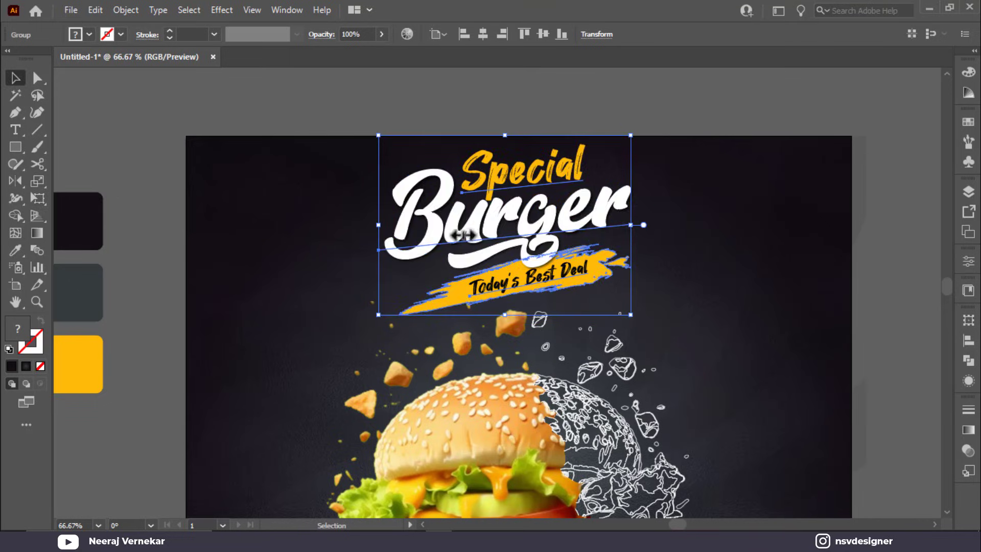
{"action": "left_click_drag", "start_coordinate": [644, 260], "coordinate": [638, 233]}
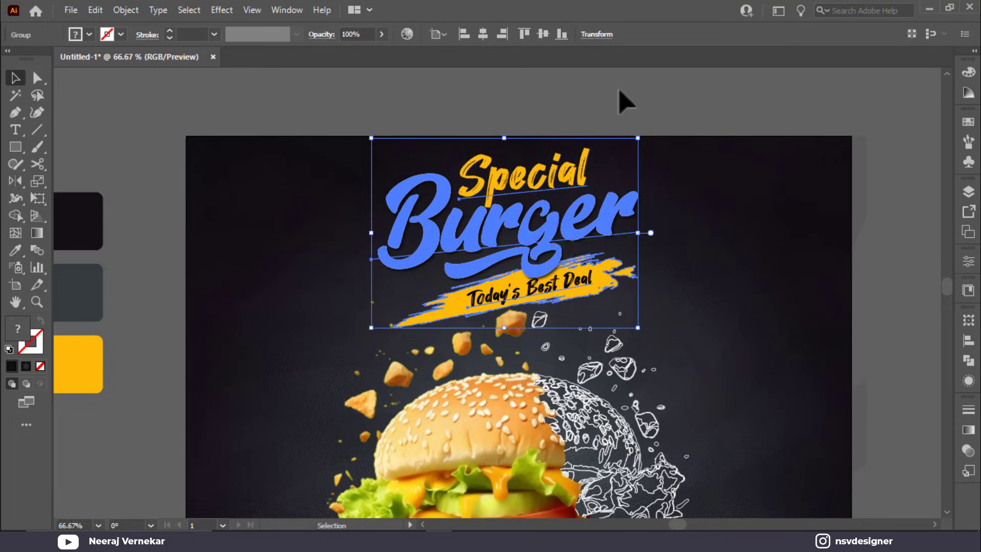
{"action": "left_click", "coordinate": [642, 153]}
{"action": "scroll", "coordinate": [653, 259], "scroll_direction": "down", "scroll_amount": 10}
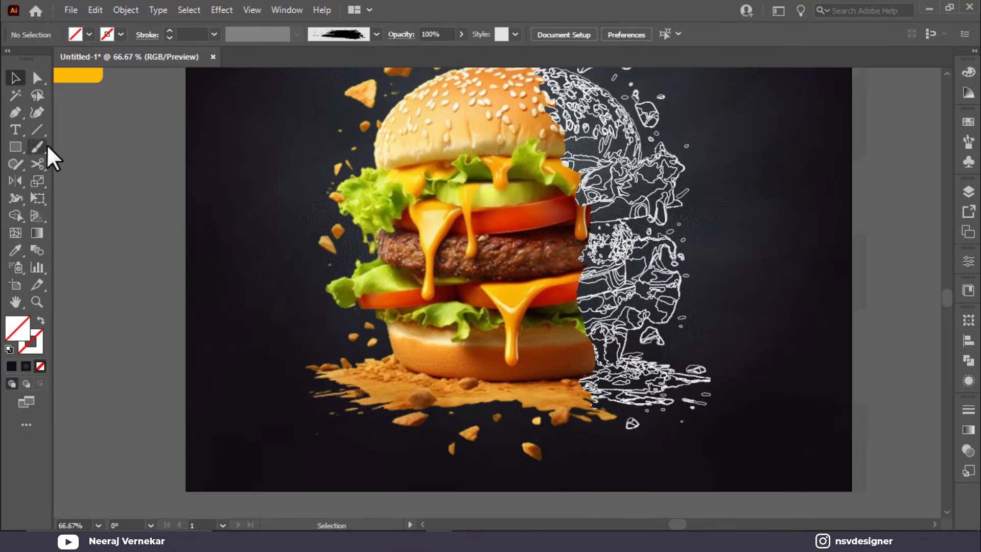
Step: Draw a looping freehand Pencil curve to the left of the burger
{"action": "left_click", "coordinate": [15, 112]}
{"action": "scroll", "coordinate": [271, 230], "scroll_direction": "up", "scroll_amount": 3}
{"action": "scroll", "coordinate": [300, 317], "scroll_direction": "down", "scroll_amount": 2}
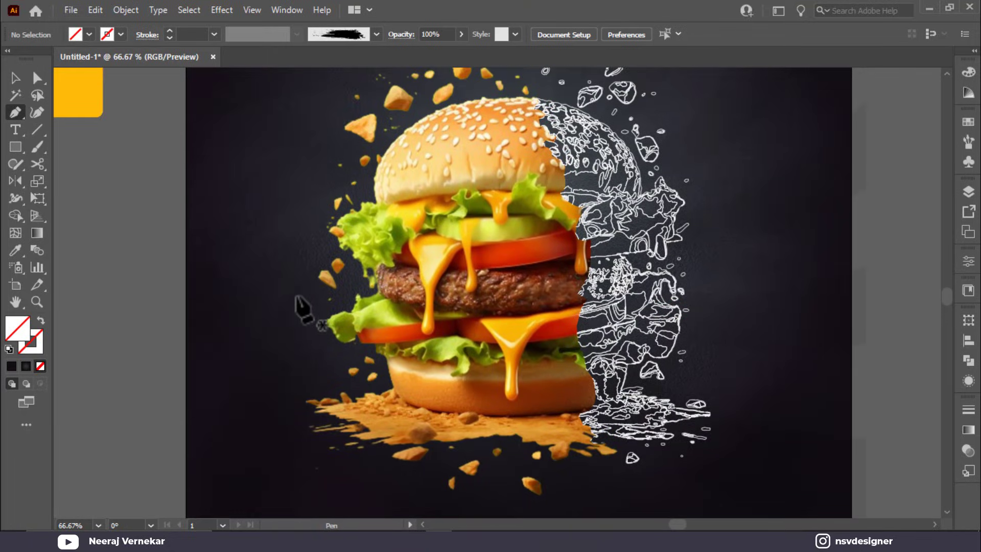
{"action": "scroll", "coordinate": [302, 309], "scroll_direction": "up", "scroll_amount": 2}
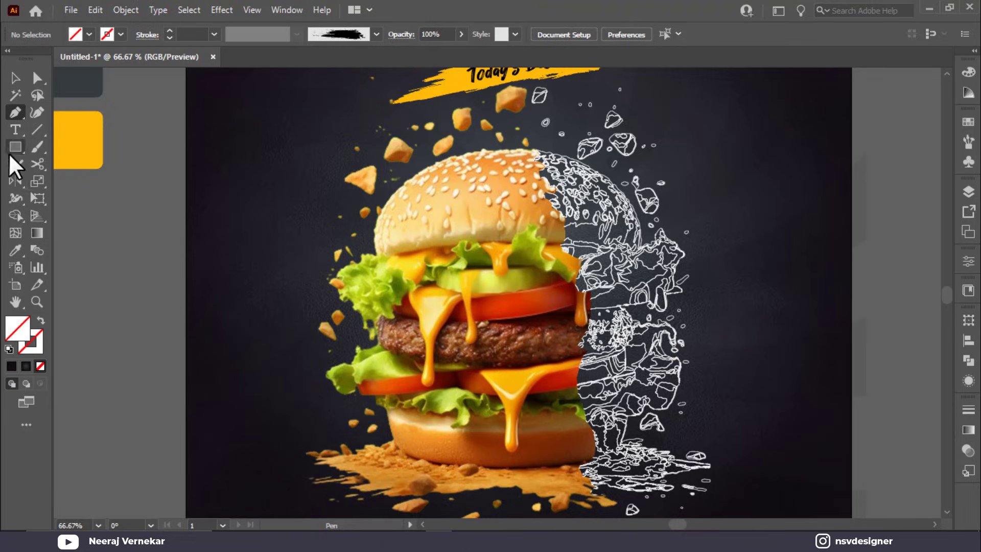
{"action": "left_click", "coordinate": [23, 162]}
{"action": "left_click", "coordinate": [96, 181]}
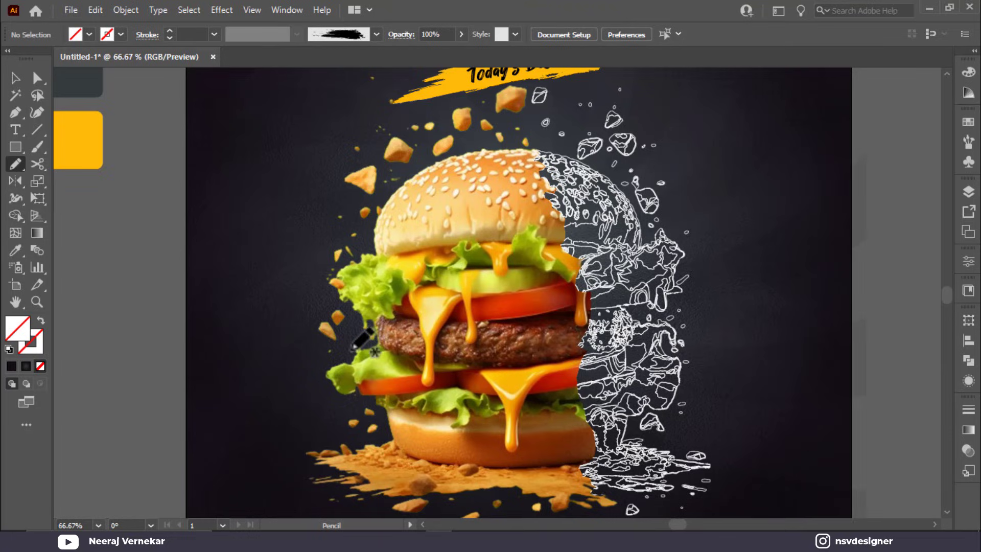
{"action": "mouse_move", "coordinate": [351, 349]}
{"action": "left_mouse_down"}
{"action": "mouse_move", "coordinate": [267, 340]}
{"action": "mouse_move", "coordinate": [266, 280]}
{"action": "mouse_move", "coordinate": [296, 266]}
{"action": "mouse_move", "coordinate": [307, 289]}
{"action": "mouse_move", "coordinate": [271, 282]}
{"action": "mouse_move", "coordinate": [268, 241]}
{"action": "mouse_move", "coordinate": [287, 191]}
{"action": "left_mouse_up"}
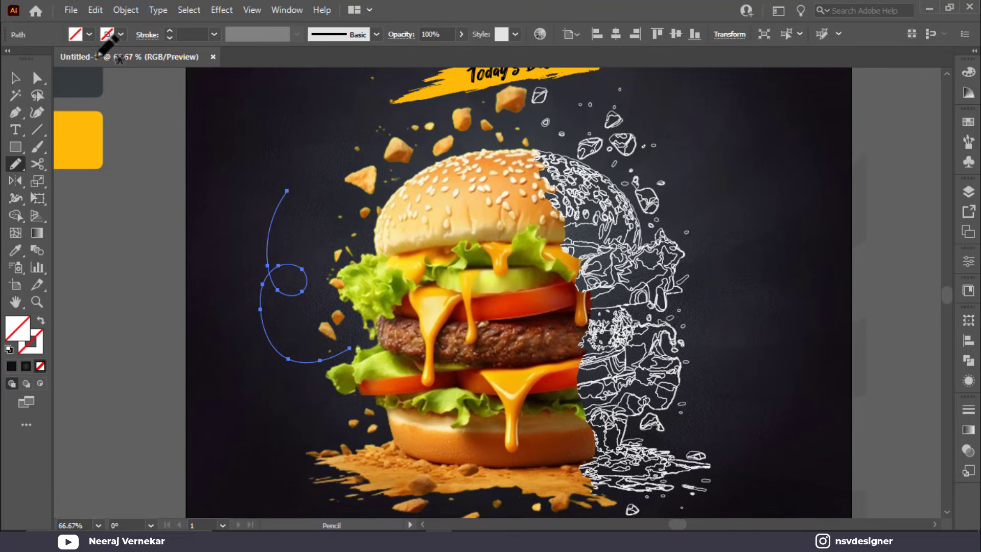
Step: Colour the curve with the yellow swatch and turn it into a yellow stroke with no fill
{"action": "left_click", "coordinate": [17, 76]}
{"action": "key", "text": "i"}
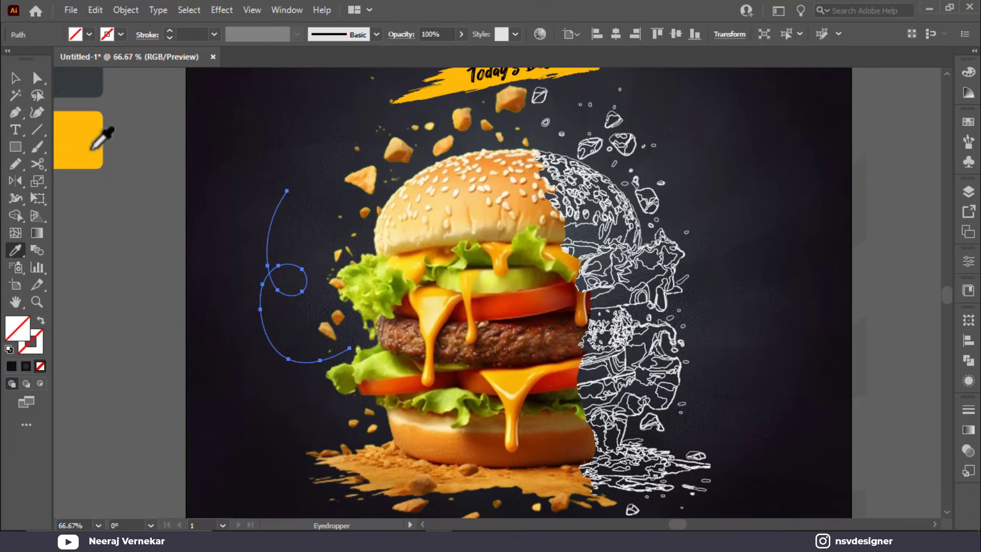
{"action": "left_click", "coordinate": [90, 150]}
{"action": "left_click", "coordinate": [15, 77]}
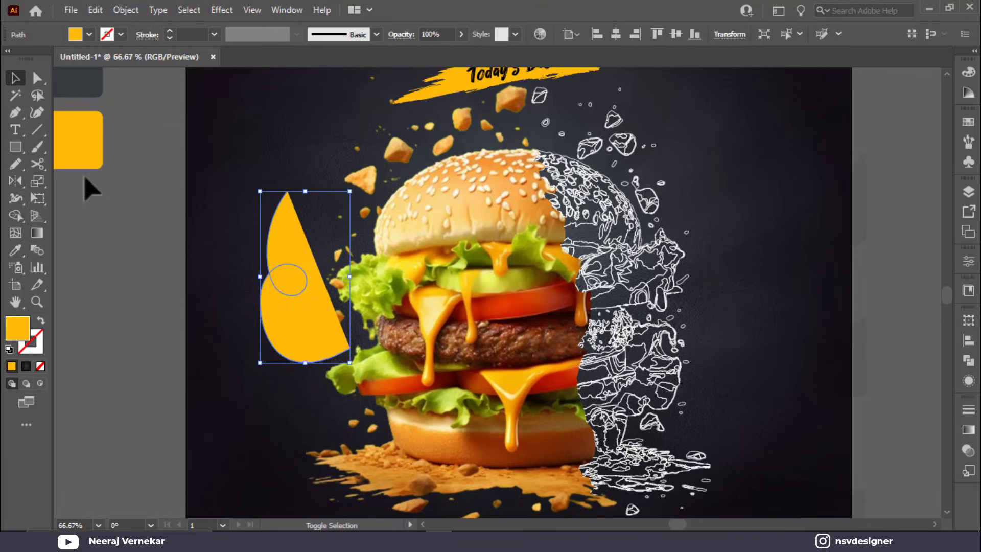
{"action": "key", "text": "shift+x"}
Step: Make the curve's stroke a 3 pt dashed line with shorter dashes
{"action": "left_click", "coordinate": [141, 36]}
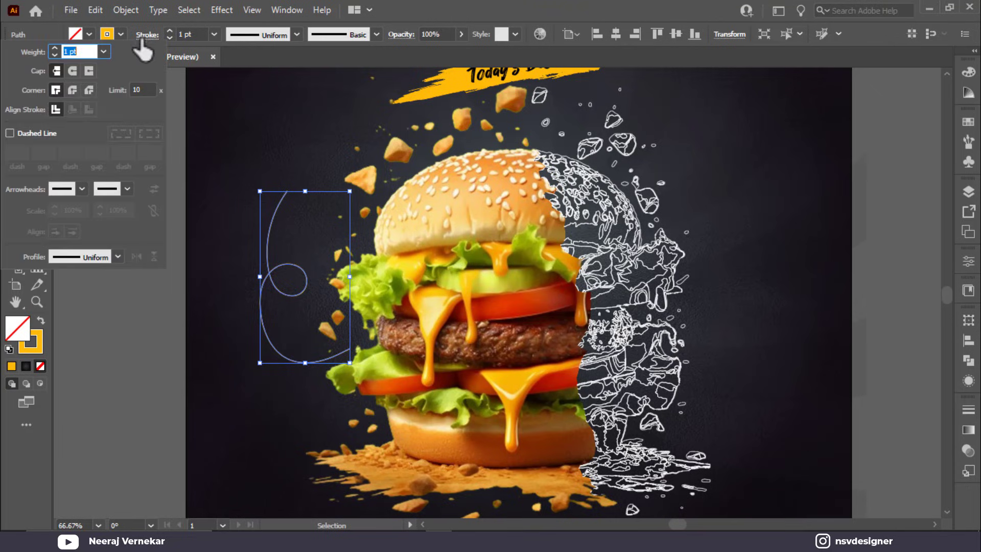
{"action": "left_click", "coordinate": [56, 133]}
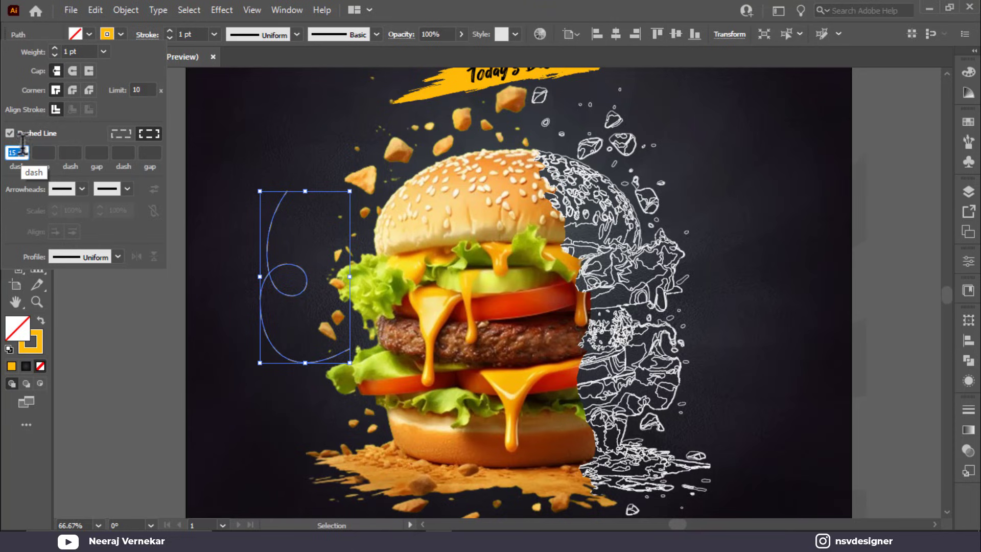
{"action": "left_click", "coordinate": [84, 51]}
{"action": "type", "text": "2"}
{"action": "key", "text": "Return"}
{"action": "left_click", "coordinate": [17, 152]}
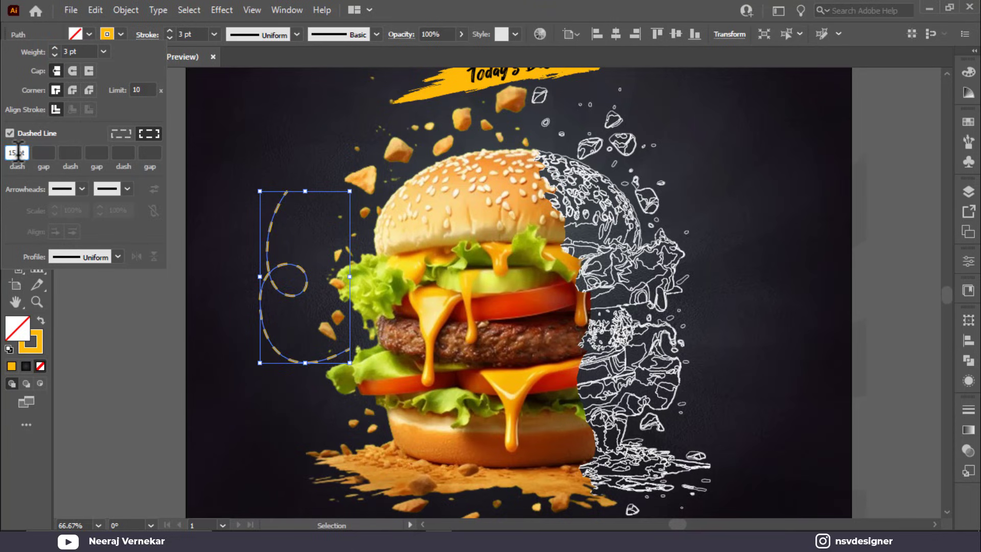
{"action": "key", "text": "Down"}
{"action": "key", "text": "Down"}
{"action": "key", "text": "Down"}
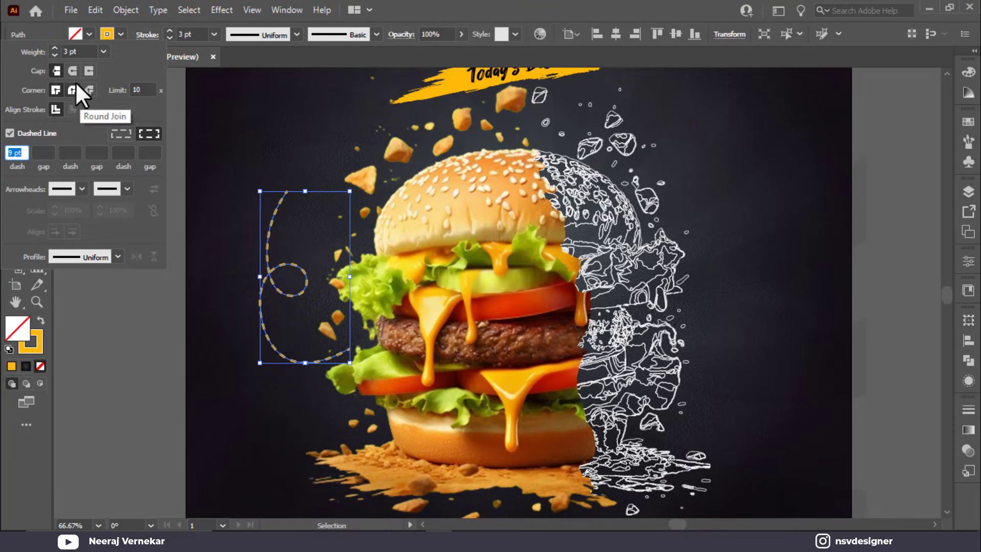
{"action": "left_click", "coordinate": [279, 98]}
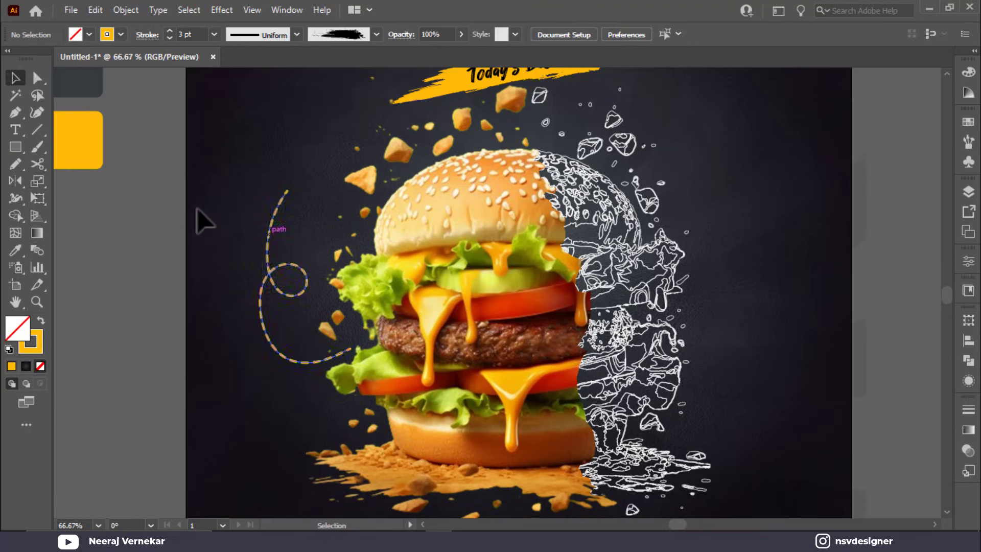
{"action": "scroll", "coordinate": [254, 184], "scroll_direction": "up", "scroll_amount": 1}
Step: Squash the dashed curl shorter vertically and create a three-point star triangle
{"action": "left_click", "coordinate": [275, 225]}
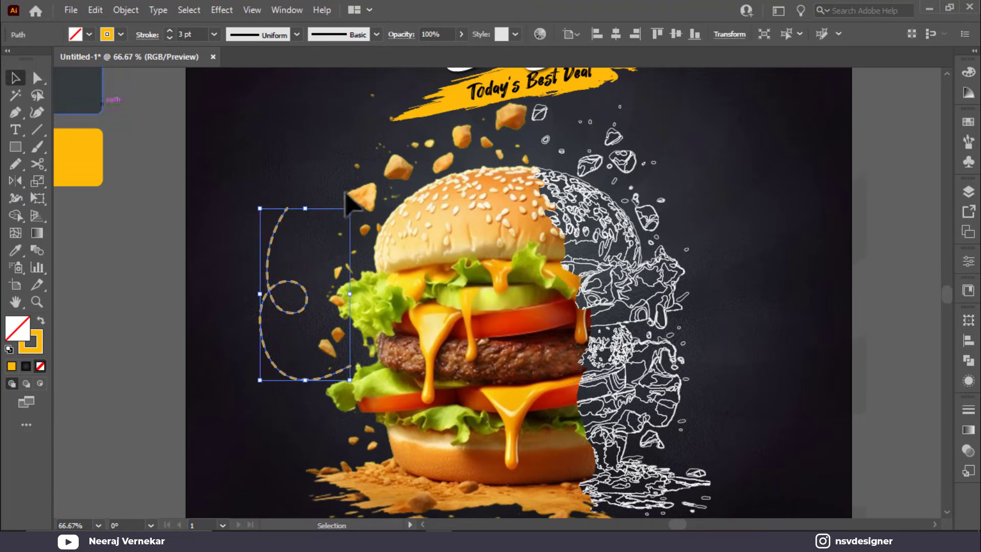
{"action": "left_click_drag", "start_coordinate": [305, 208], "coordinate": [306, 236]}
{"action": "left_click_drag", "start_coordinate": [19, 151], "coordinate": [101, 214]}
{"action": "left_click", "coordinate": [219, 202]}
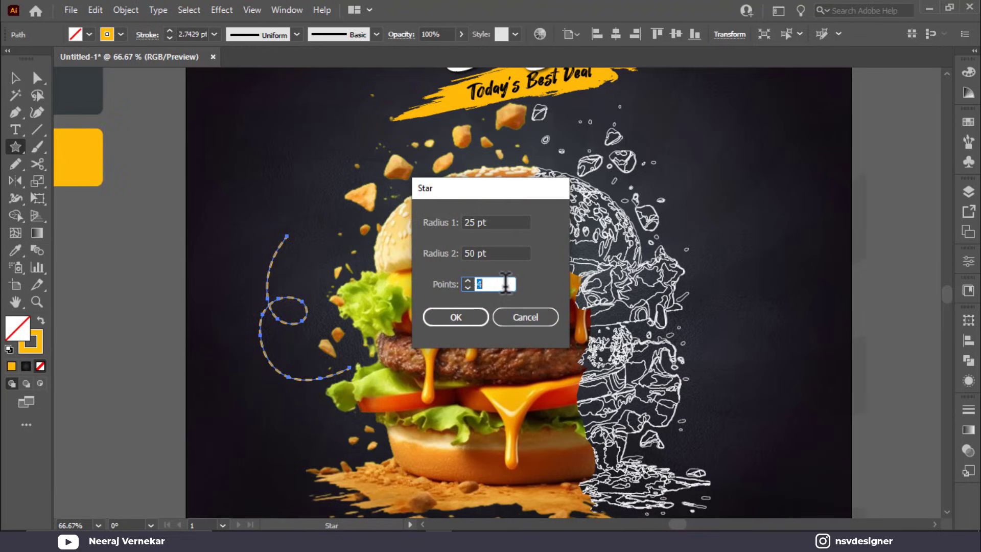
{"action": "left_click", "coordinate": [455, 317]}
Step: Fill the triangle yellow, shrink it, and place it at the curl's top tip
{"action": "left_click", "coordinate": [15, 78]}
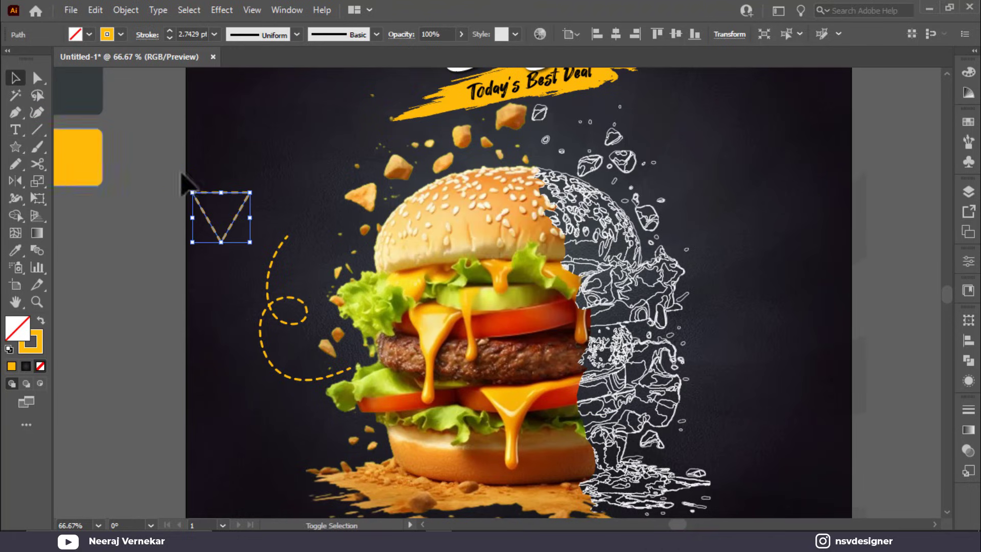
{"action": "key", "text": "shift+x"}
{"action": "left_click_drag", "start_coordinate": [250, 192], "coordinate": [291, 236]}
{"action": "left_click", "coordinate": [218, 234]}
{"action": "left_click", "coordinate": [313, 192]}
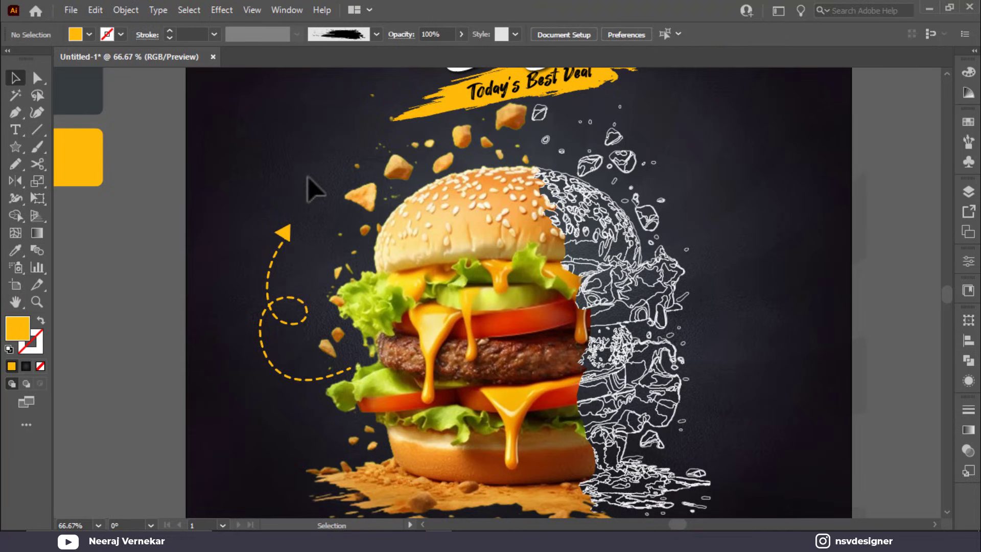
{"action": "scroll", "coordinate": [305, 184], "scroll_direction": "down", "scroll_amount": 3}
{"action": "scroll", "coordinate": [305, 184], "scroll_direction": "down", "scroll_amount": 2}
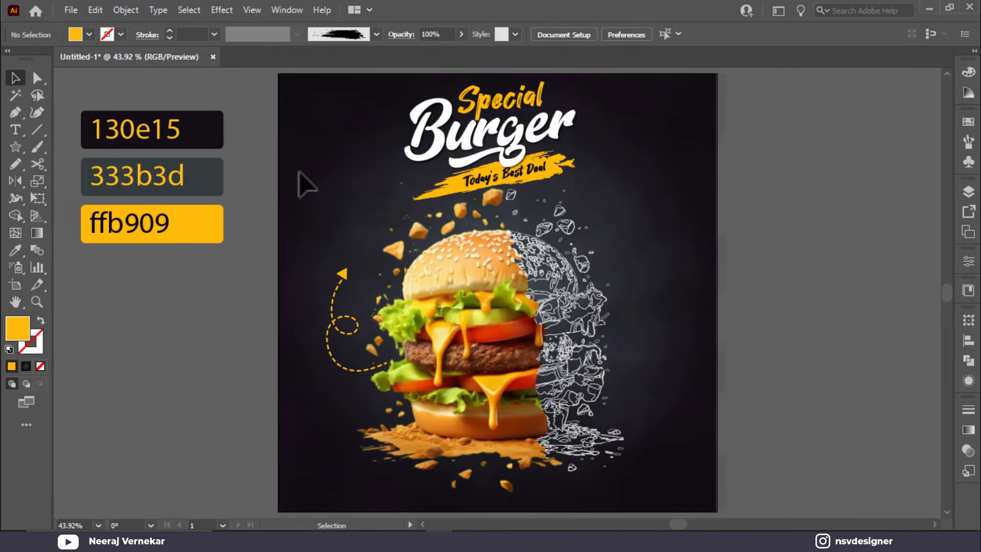
{"action": "scroll", "coordinate": [273, 208], "scroll_direction": "up", "scroll_amount": 4}
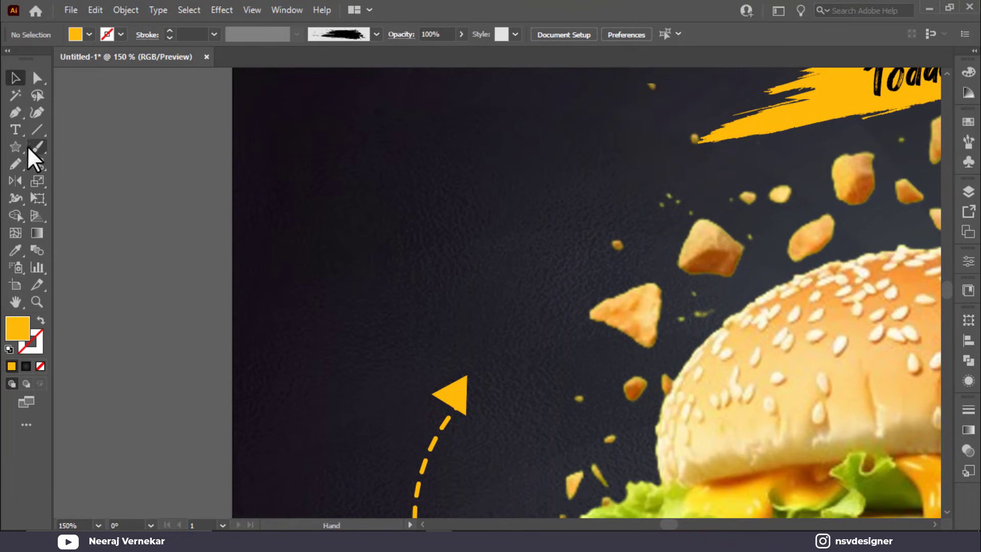
Step: Draw a circle above the arrowhead and duplicate it into overlapping cloud puffs
{"action": "key", "text": "t"}
{"action": "left_click_drag", "start_coordinate": [15, 145], "coordinate": [78, 191]}
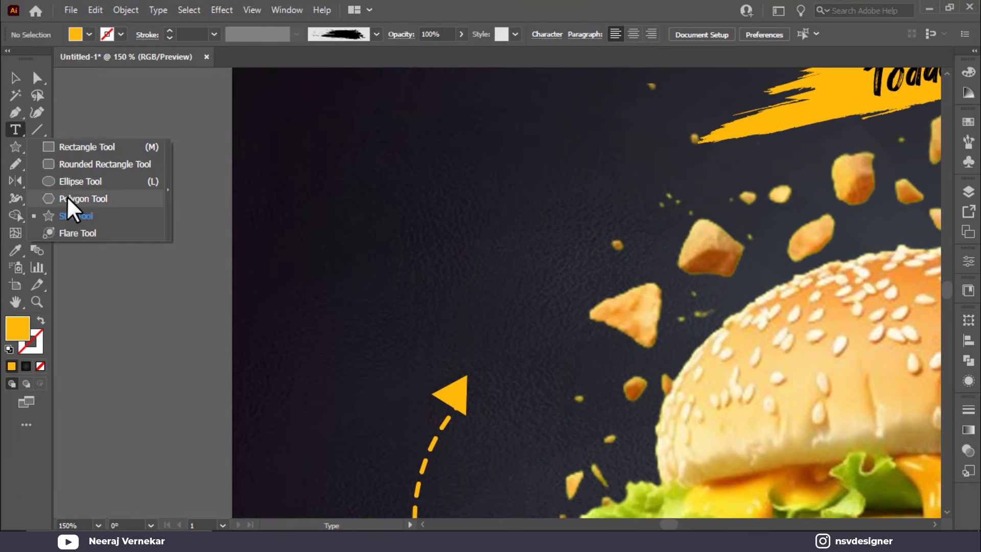
{"action": "left_click", "coordinate": [69, 198]}
{"action": "left_click_drag", "start_coordinate": [9, 150], "coordinate": [81, 181]}
{"action": "left_click_drag", "start_coordinate": [406, 308], "coordinate": [435, 338]}
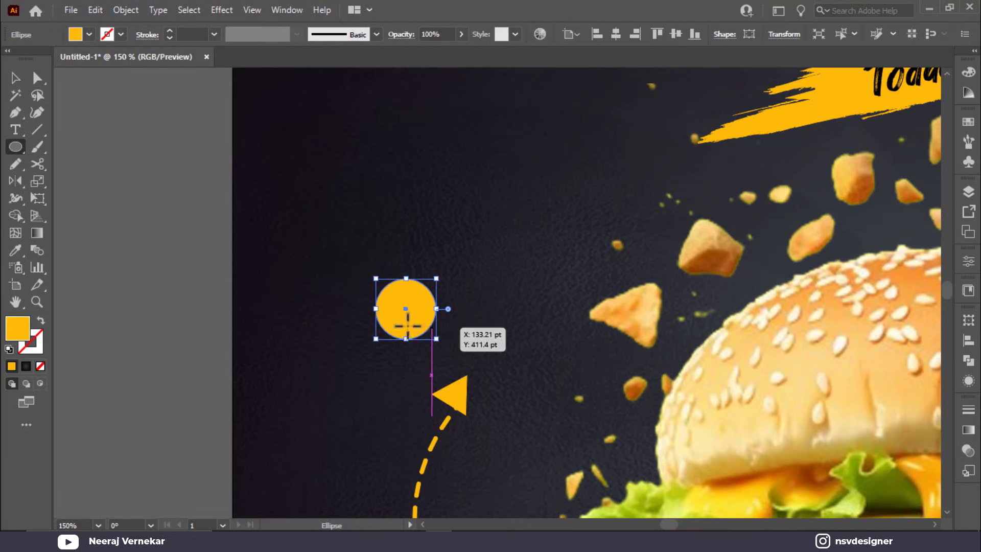
{"action": "left_click", "coordinate": [15, 77]}
{"action": "left_click", "coordinate": [374, 310]}
{"action": "left_click_drag", "start_coordinate": [389, 312], "coordinate": [462, 327]}
Step: Unite the circles into one cloud and give it the arrow's yellow dashed stroke
{"action": "left_click_drag", "start_coordinate": [488, 240], "coordinate": [386, 358]}
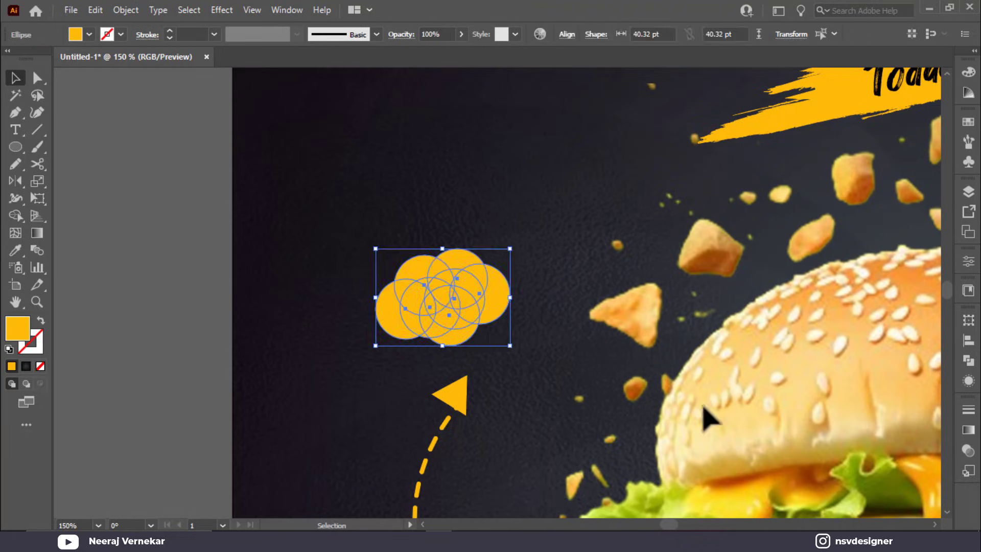
{"action": "left_click", "coordinate": [968, 362]}
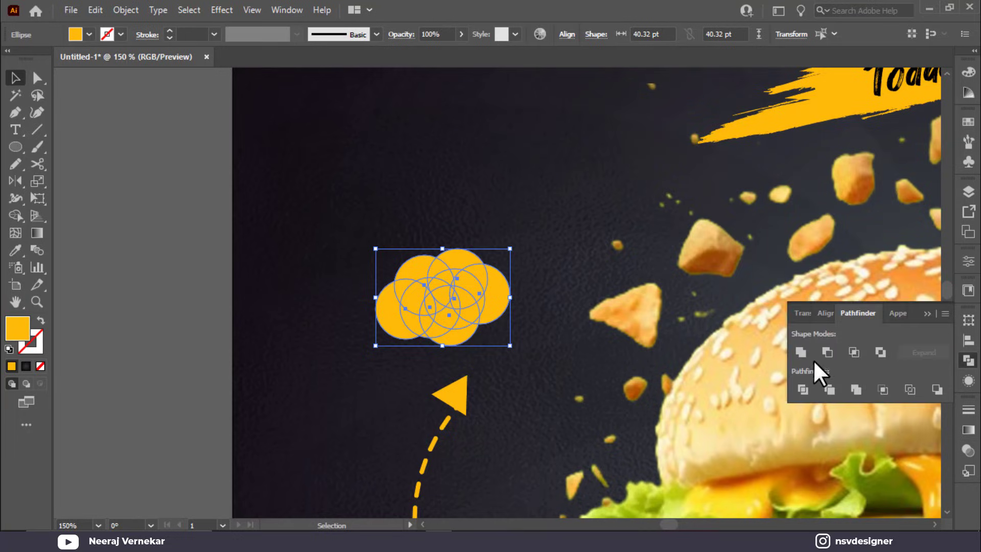
{"action": "left_click", "coordinate": [801, 352]}
{"action": "key", "text": "shift+x"}
{"action": "key", "text": "i"}
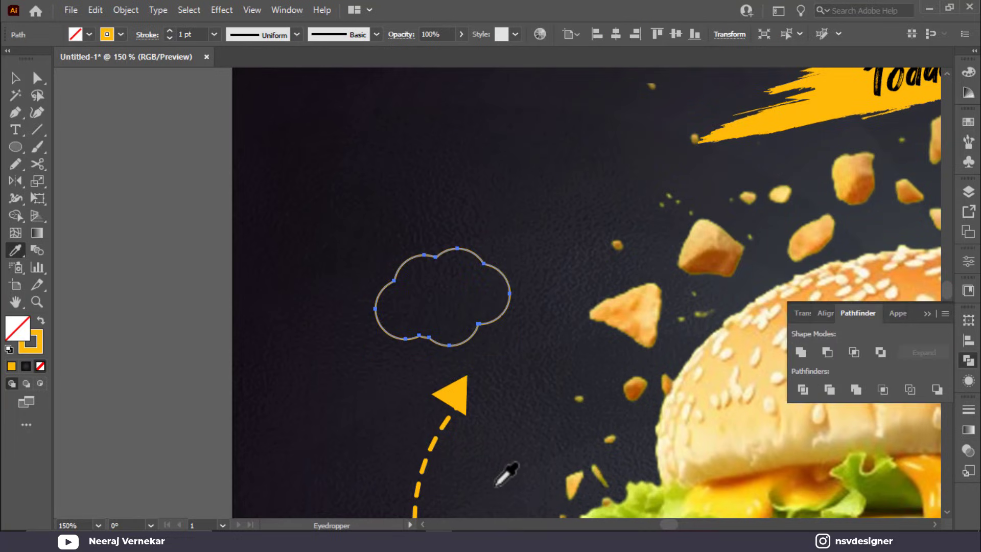
{"action": "left_click", "coordinate": [425, 461]}
Step: Nudge the arrowhead down and left, and move the dashed cloud right and down
{"action": "left_click", "coordinate": [15, 78]}
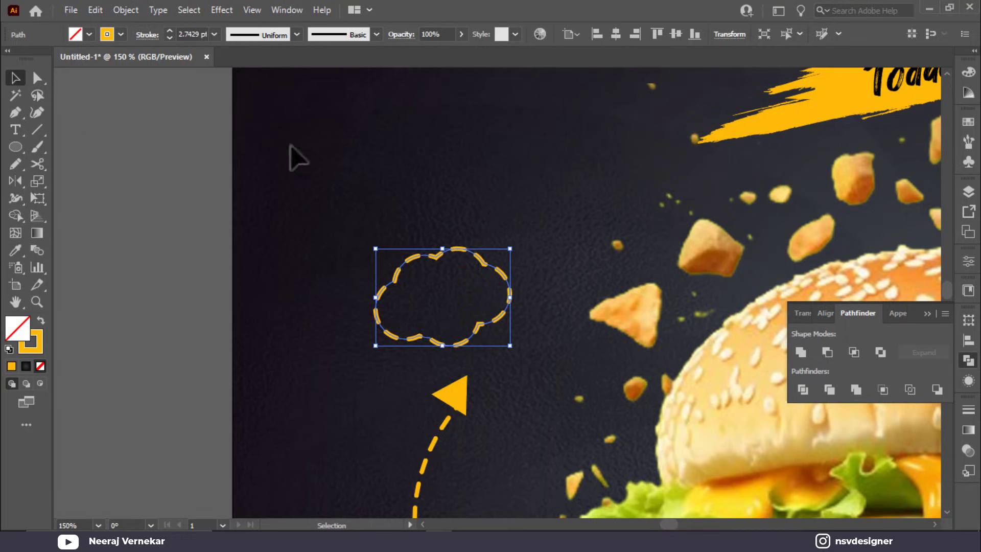
{"action": "left_click", "coordinate": [516, 307]}
{"action": "left_click_drag", "start_coordinate": [539, 376], "coordinate": [485, 368]}
{"action": "left_click_drag", "start_coordinate": [466, 406], "coordinate": [465, 423]}
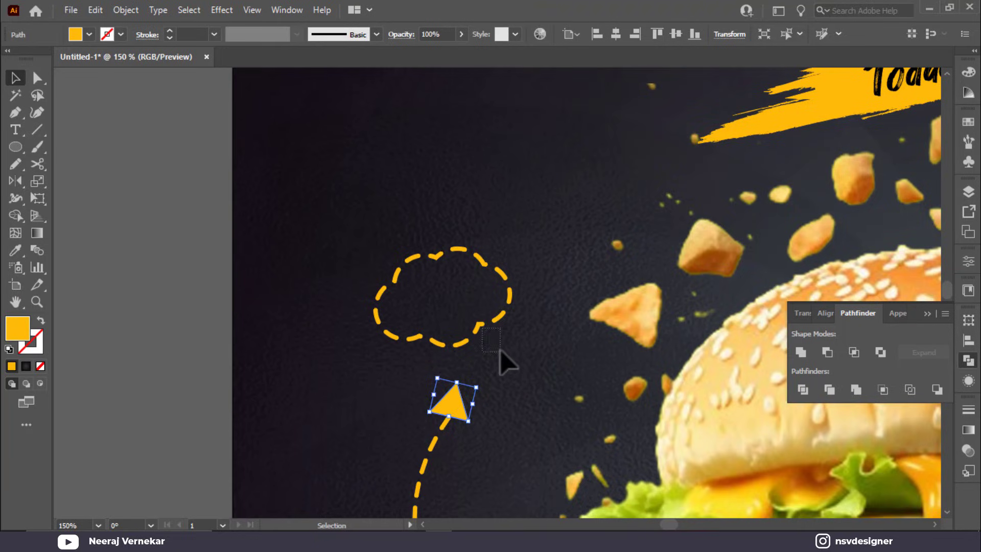
{"action": "mouse_move", "coordinate": [500, 352]}
{"action": "left_mouse_down"}
{"action": "mouse_move", "coordinate": [486, 344]}
{"action": "mouse_move", "coordinate": [509, 365]}
{"action": "left_mouse_up"}
Step: Type the price '12$' and move it into the dashed cloud
{"action": "left_click", "coordinate": [113, 151]}
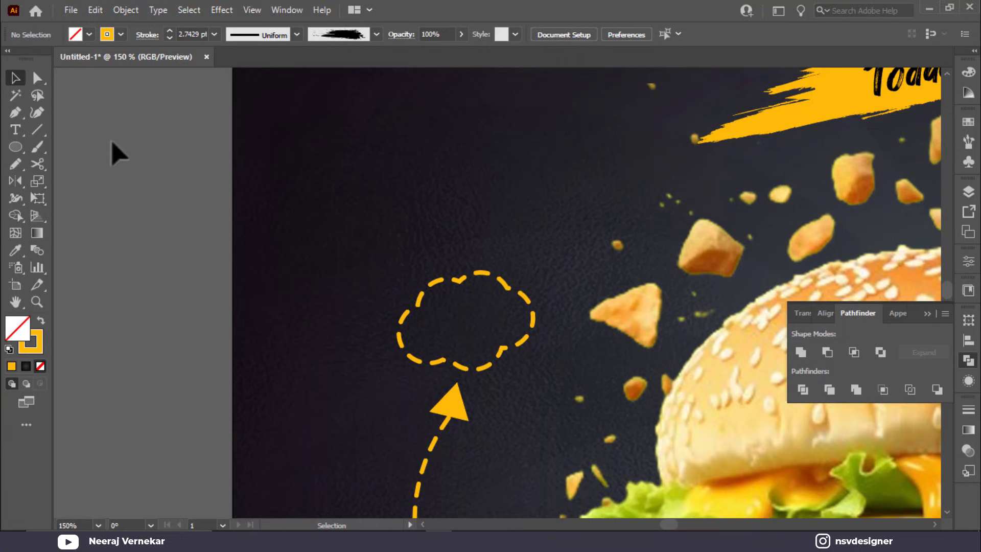
{"action": "left_click", "coordinate": [15, 129]}
{"action": "left_click", "coordinate": [375, 223]}
{"action": "type", "text": "12"}
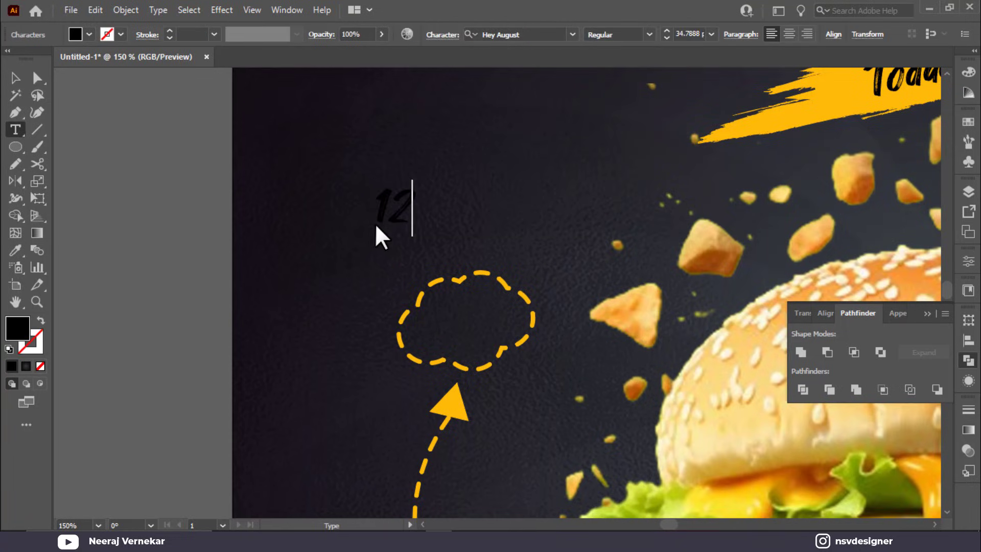
{"action": "type", "text": "$"}
{"action": "left_click", "coordinate": [16, 77]}
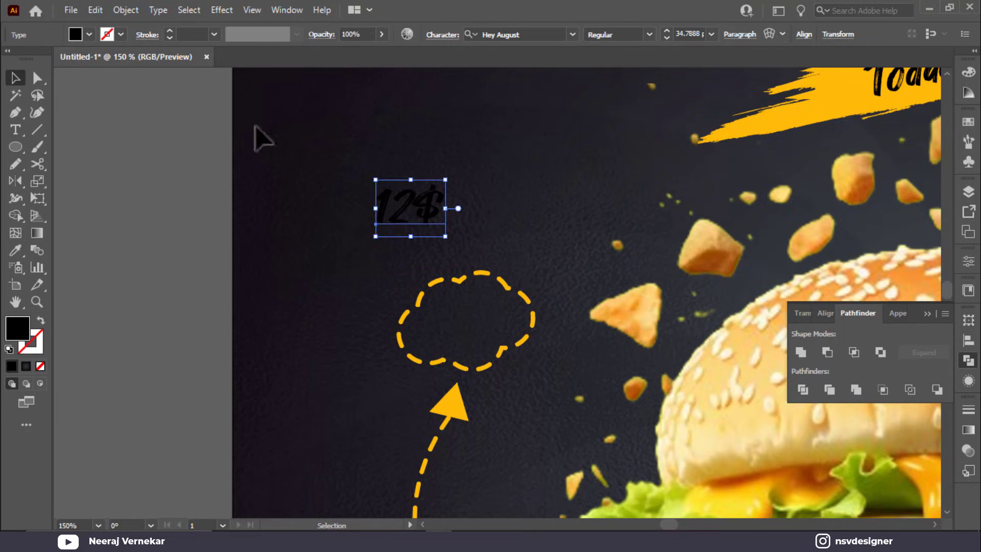
{"action": "left_click", "coordinate": [258, 136]}
{"action": "left_click_drag", "start_coordinate": [424, 210], "coordinate": [481, 328]}
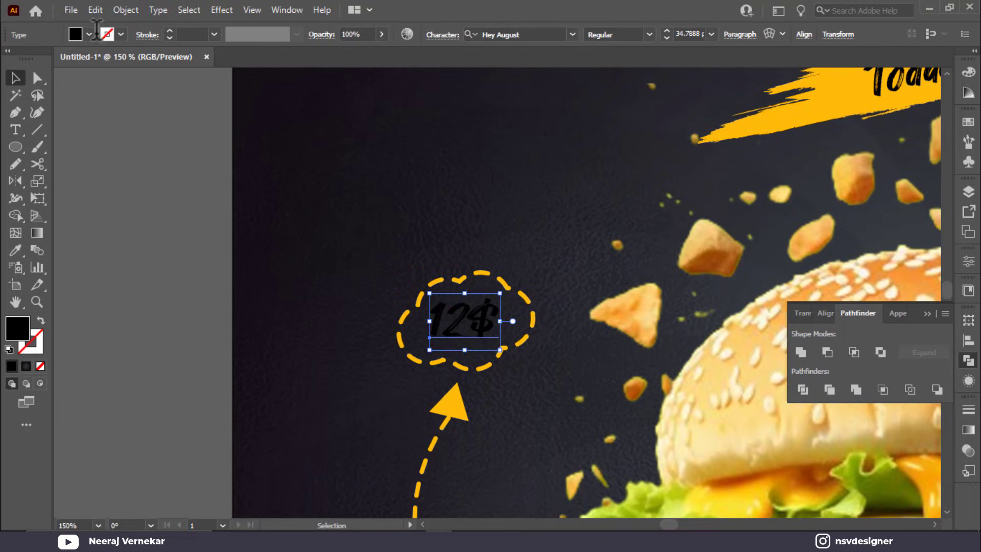
Step: Make the 12$ text white and fit the whole poster in view
{"action": "left_click", "coordinate": [89, 34]}
{"action": "left_click", "coordinate": [30, 58]}
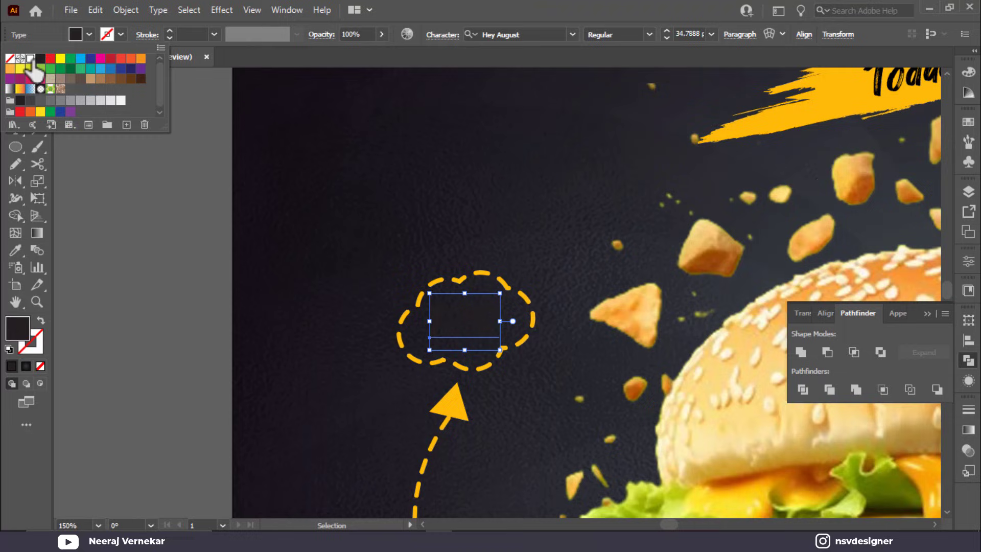
{"action": "left_click", "coordinate": [449, 211]}
{"action": "left_click", "coordinate": [458, 221]}
{"action": "left_click", "coordinate": [601, 191]}
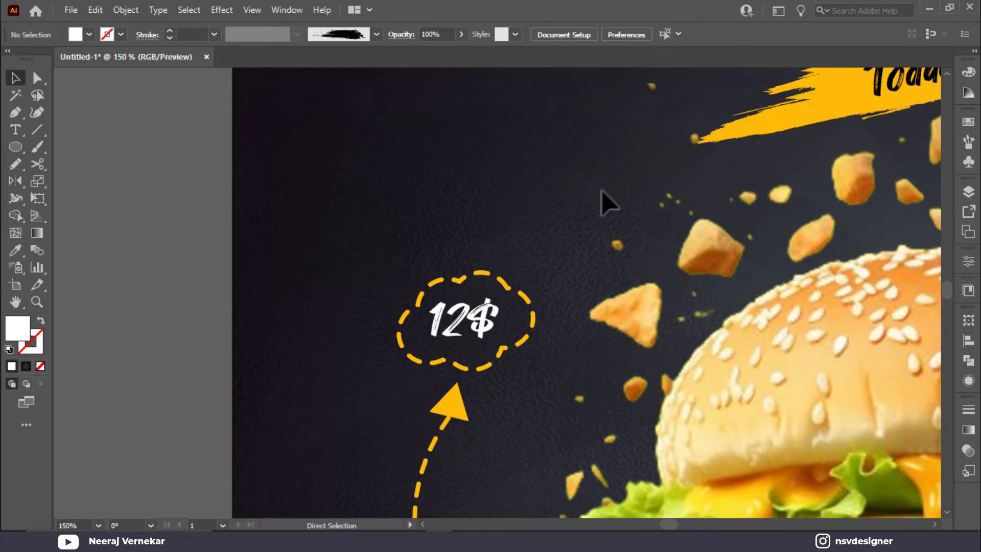
{"action": "key", "text": "ctrl+0"}
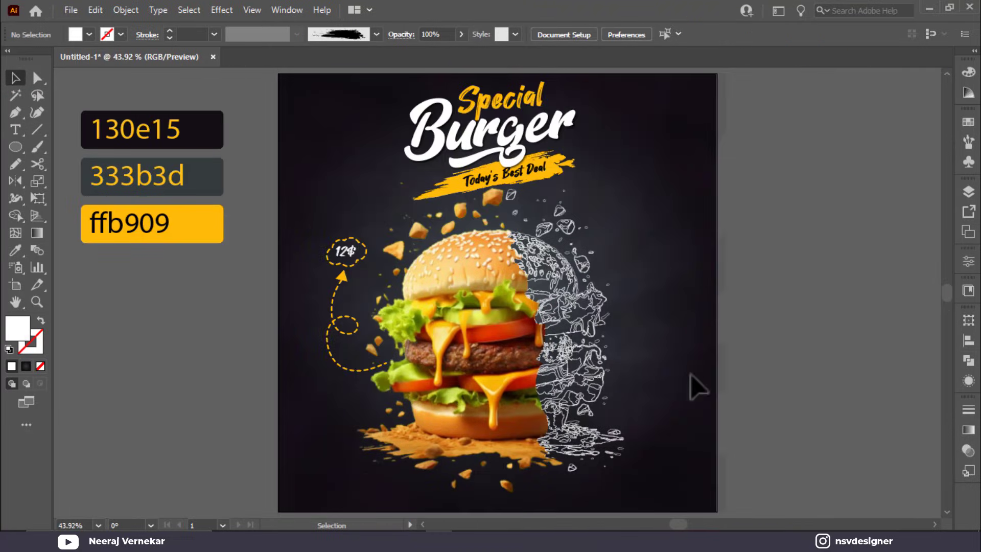
{"action": "left_click", "coordinate": [15, 112]}
Step: Draw an unfilled curved path beside the burger's line-art half
{"action": "left_click", "coordinate": [14, 113]}
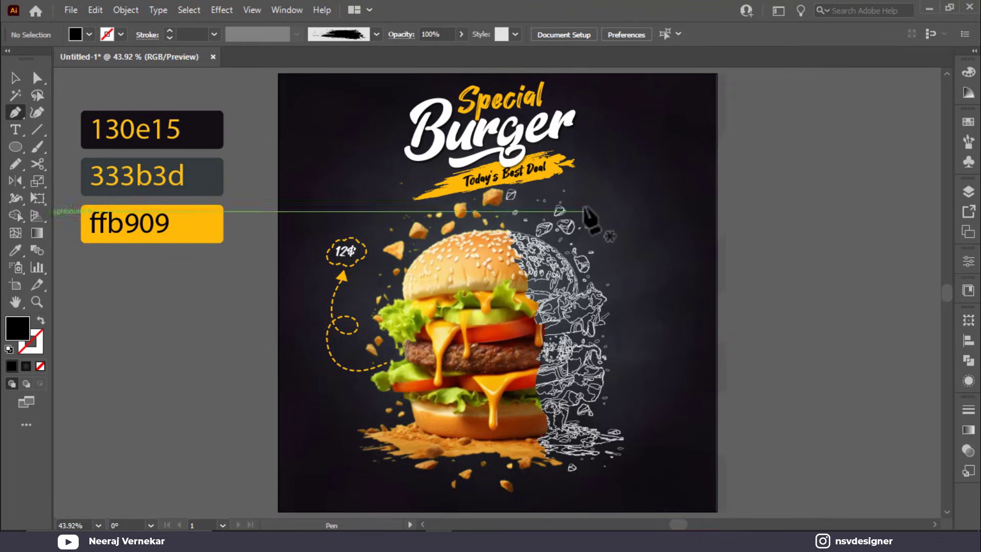
{"action": "left_click", "coordinate": [582, 211]}
{"action": "left_click_drag", "start_coordinate": [626, 316], "coordinate": [621, 382]}
{"action": "key", "text": "shift+x"}
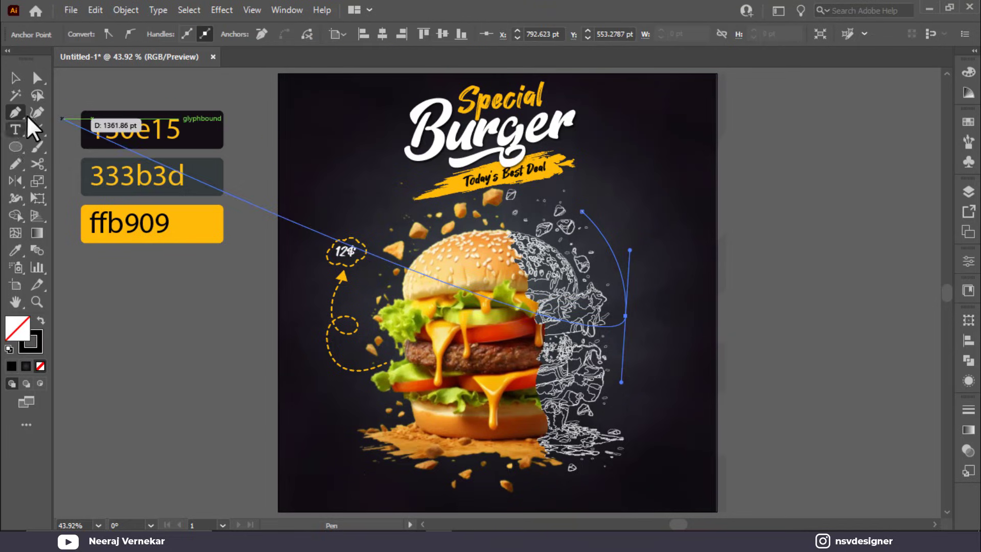
Step: Put 'Free Delivery' text along the curved path
{"action": "left_click", "coordinate": [16, 130]}
{"action": "left_click", "coordinate": [588, 214]}
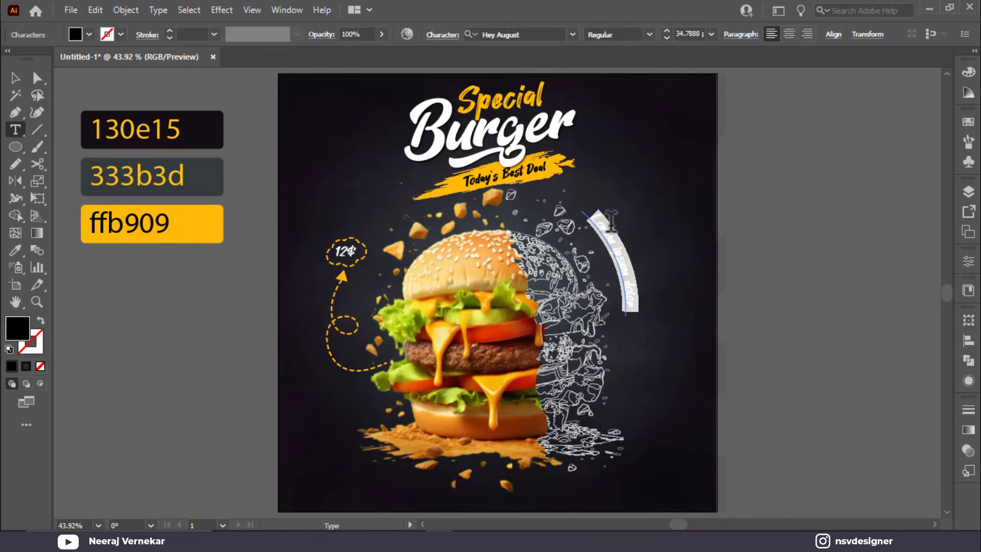
{"action": "key", "text": "BackSpace"}
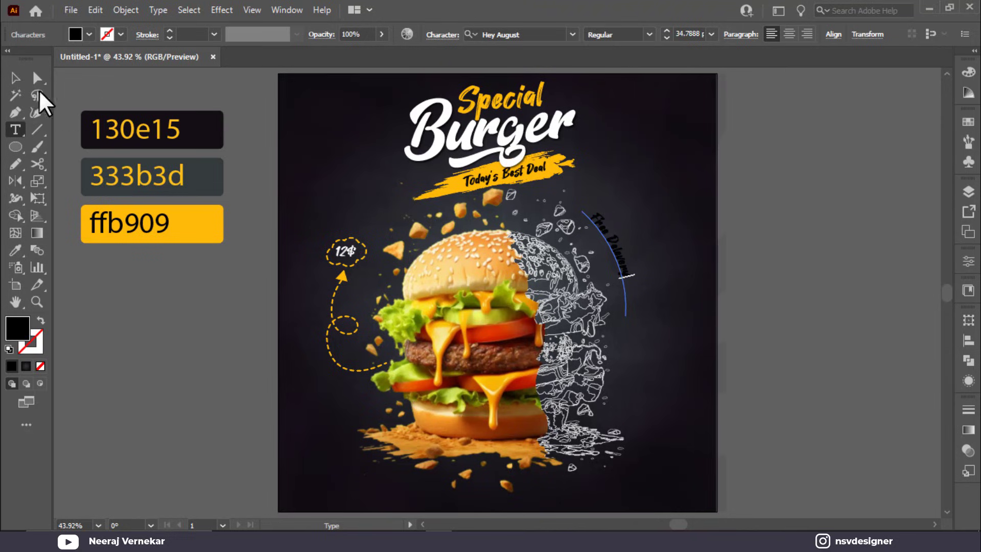
{"action": "key", "text": "Escape"}
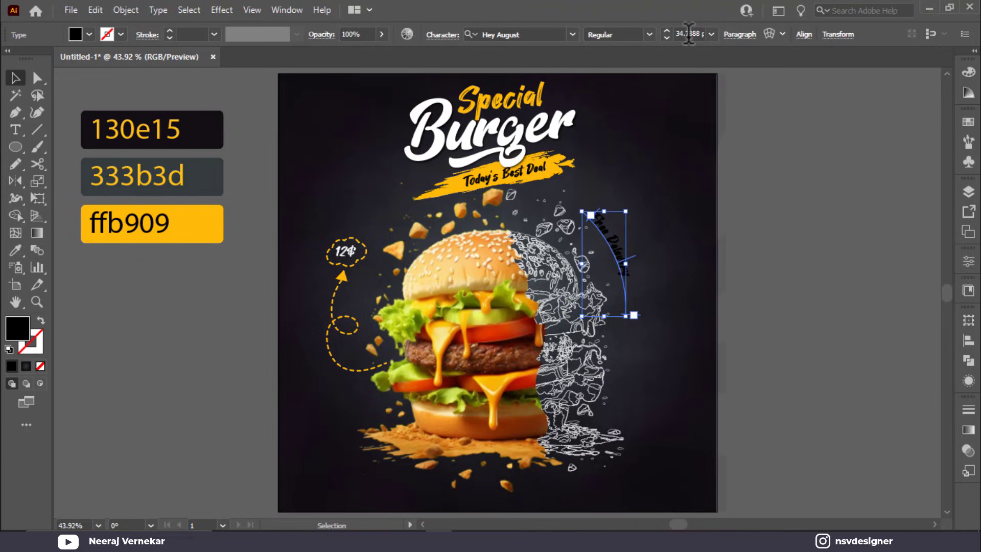
{"action": "scroll", "coordinate": [688, 33], "scroll_direction": "up", "scroll_amount": 5}
{"action": "scroll", "coordinate": [689, 34], "scroll_direction": "up", "scroll_amount": 1}
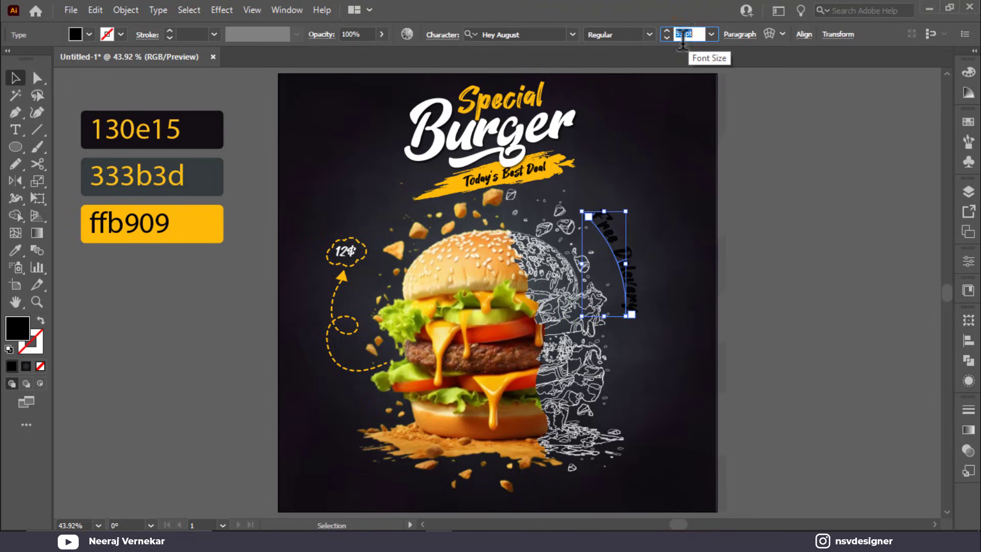
Step: Set the curved text to Brush Script MT Italic with a white fill
{"action": "left_click", "coordinate": [572, 35]}
{"action": "left_click", "coordinate": [652, 127]}
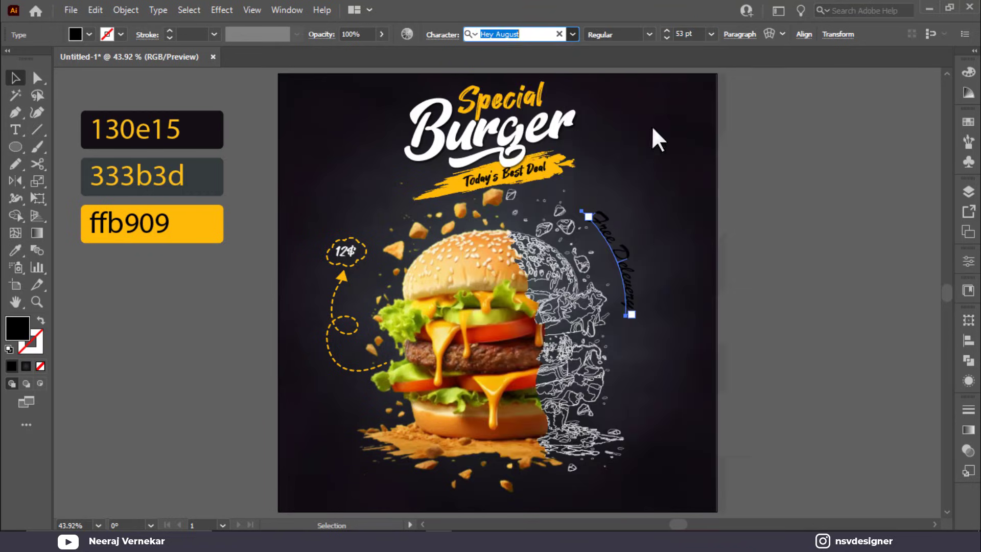
{"action": "left_click", "coordinate": [88, 35]}
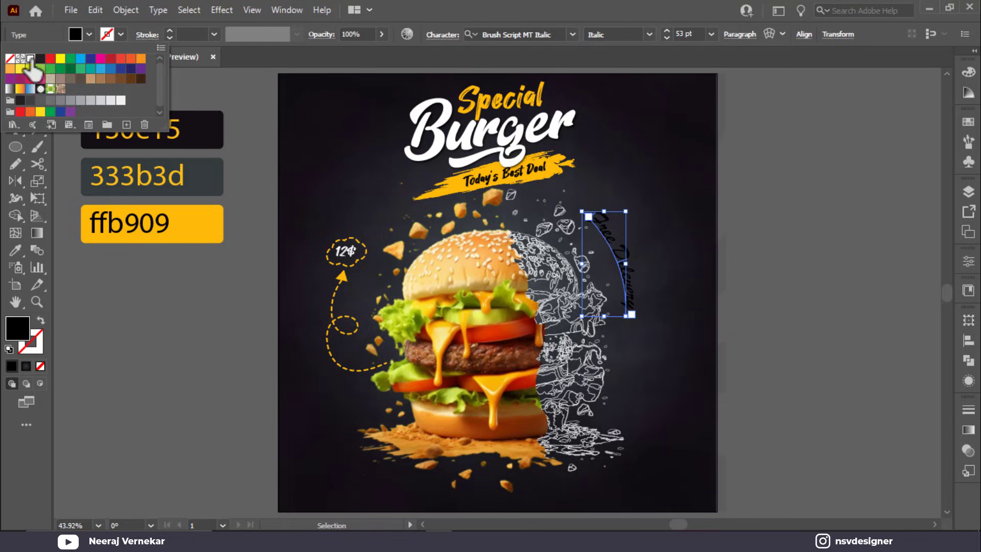
{"action": "left_click", "coordinate": [25, 57]}
{"action": "left_click", "coordinate": [651, 302]}
Step: Change the Free Delivery font to Hey August and scale it down
{"action": "left_click", "coordinate": [633, 290]}
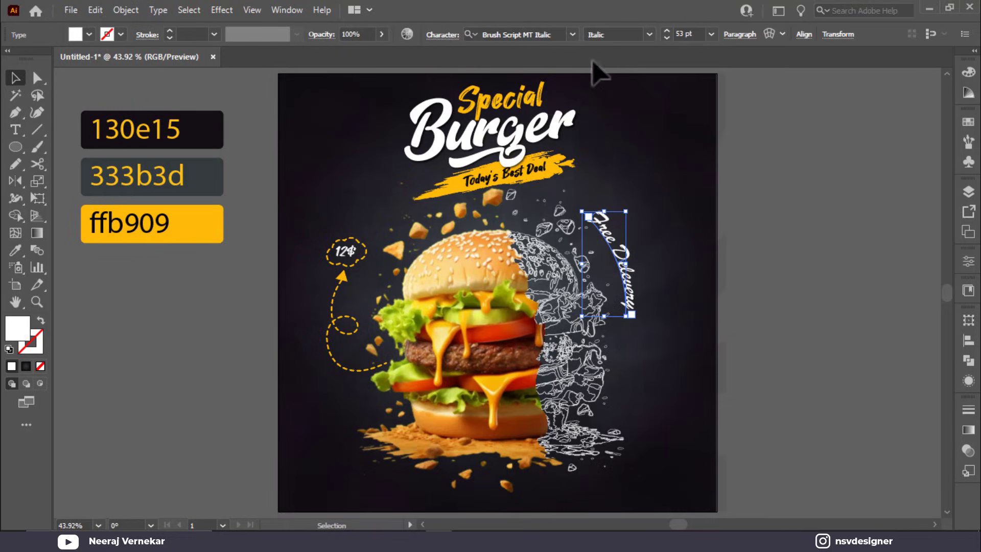
{"action": "left_click", "coordinate": [572, 34]}
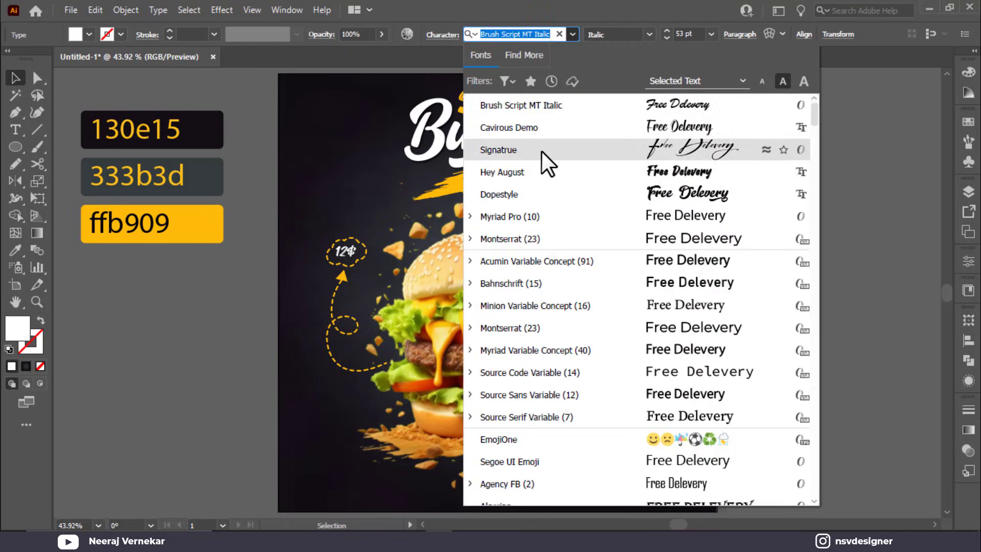
{"action": "left_click", "coordinate": [542, 170]}
{"action": "left_click", "coordinate": [636, 301]}
{"action": "left_click", "coordinate": [635, 299]}
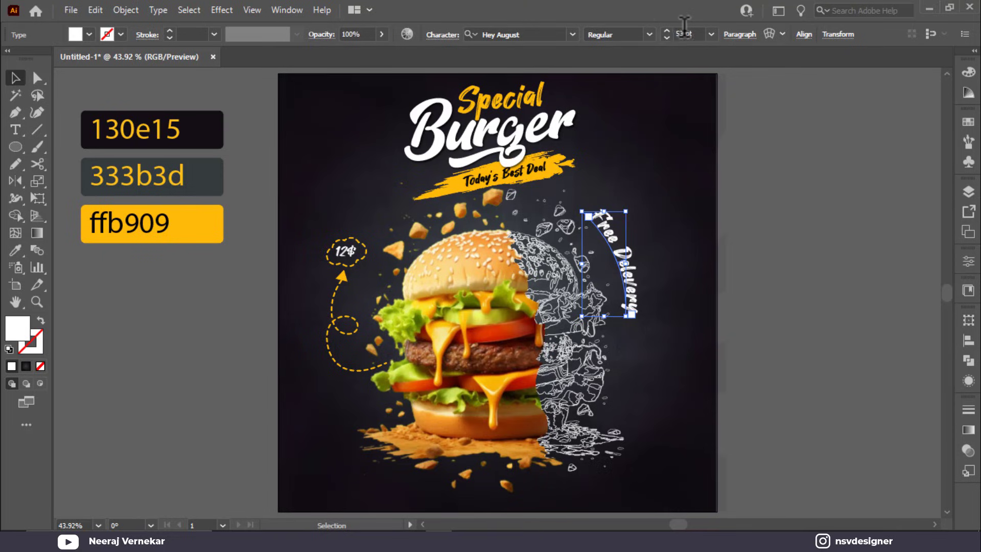
{"action": "mouse_move", "coordinate": [632, 315]}
{"action": "left_mouse_down"}
{"action": "mouse_move", "coordinate": [641, 323]}
{"action": "mouse_move", "coordinate": [619, 313]}
{"action": "left_mouse_up"}
{"action": "left_click", "coordinate": [673, 296]}
Step: Move the Free Delivery text up slightly and tilt it about 11 degrees
{"action": "left_click_drag", "start_coordinate": [622, 269], "coordinate": [623, 261]}
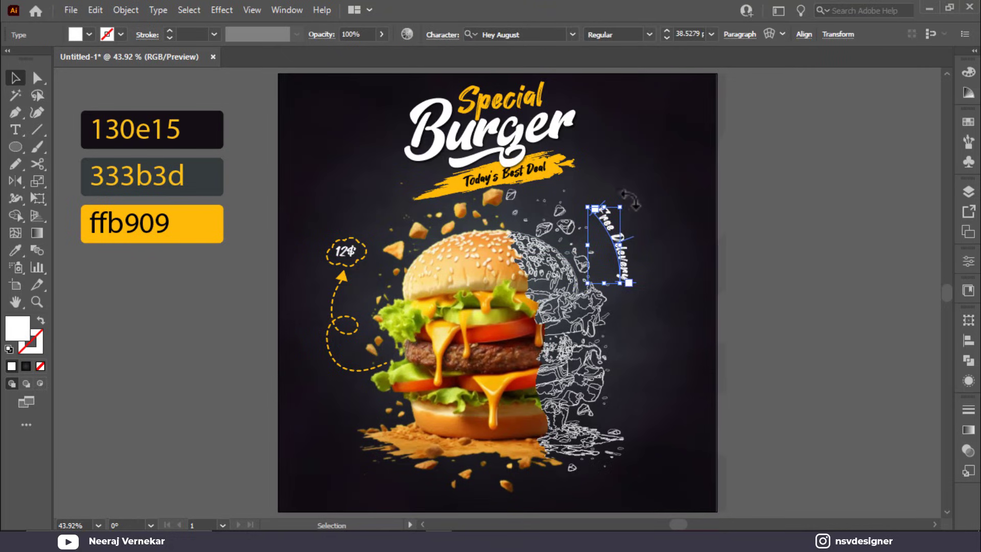
{"action": "left_click_drag", "start_coordinate": [630, 200], "coordinate": [663, 191]}
{"action": "left_click", "coordinate": [685, 191]}
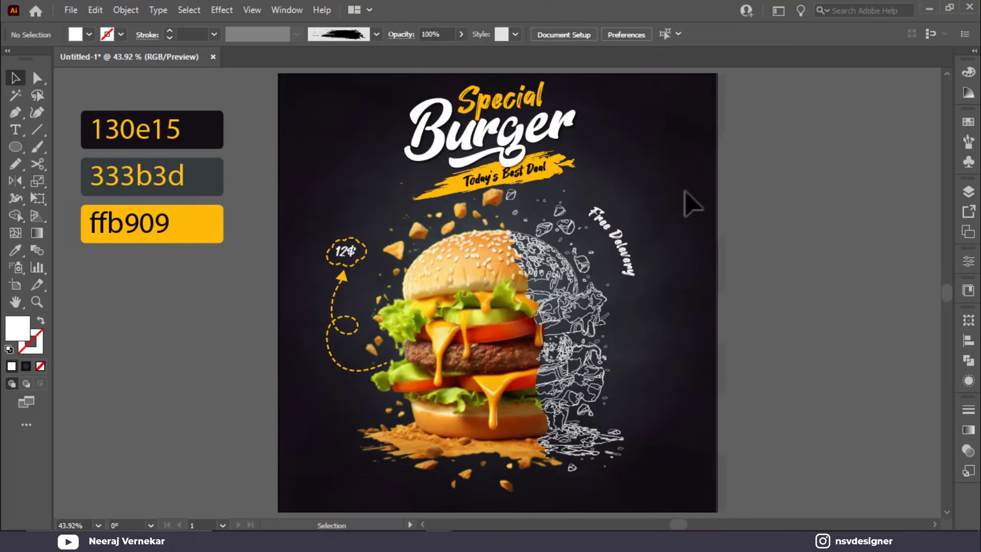
{"action": "left_click", "coordinate": [628, 276]}
{"action": "left_click", "coordinate": [616, 197]}
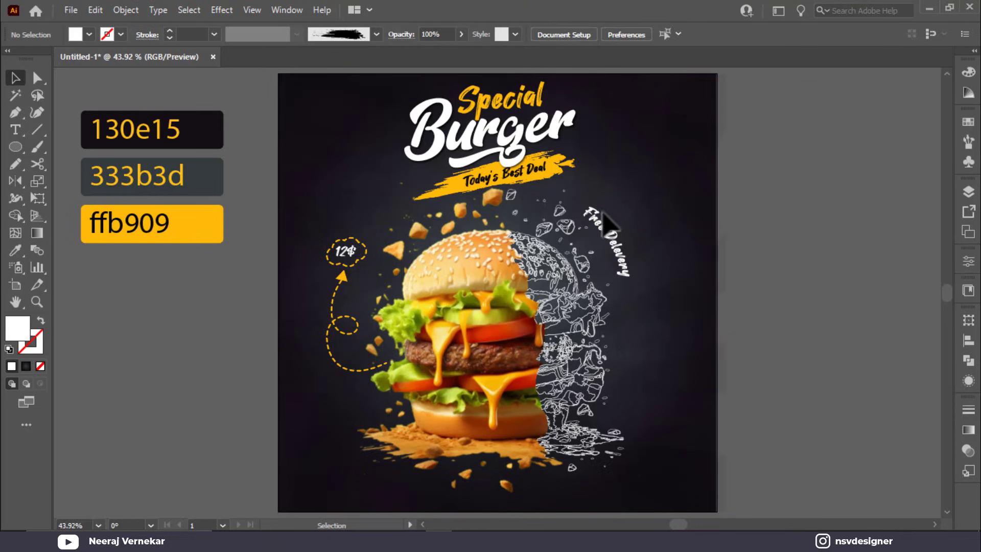
{"action": "left_click", "coordinate": [613, 210]}
{"action": "left_click_drag", "start_coordinate": [613, 207], "coordinate": [620, 204]}
{"action": "left_click", "coordinate": [765, 290]}
{"action": "scroll", "coordinate": [516, 391], "scroll_direction": "down", "scroll_amount": 1}
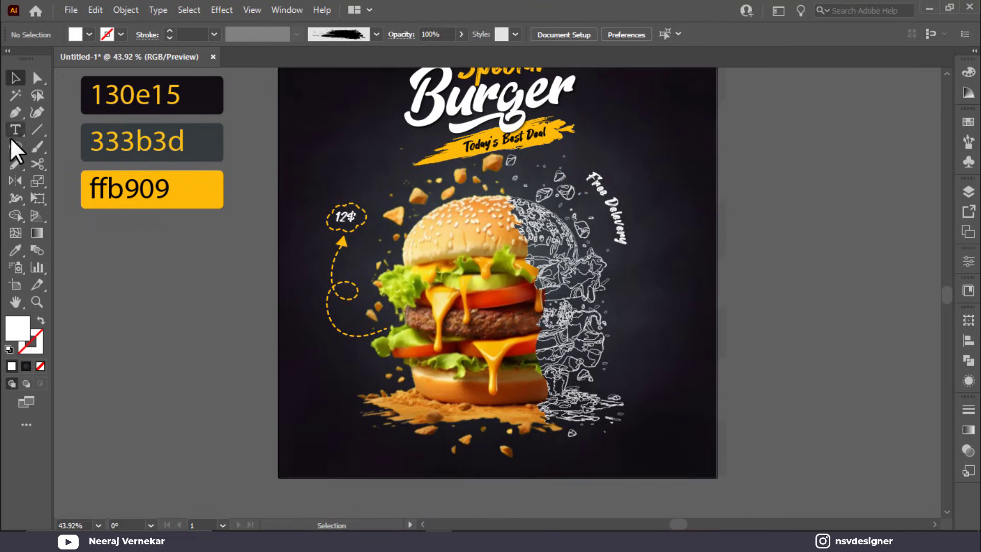
Step: Draw a rectangle at the poster's lower left filled with ffb909 yellow
{"action": "left_click_drag", "start_coordinate": [16, 147], "coordinate": [74, 145]}
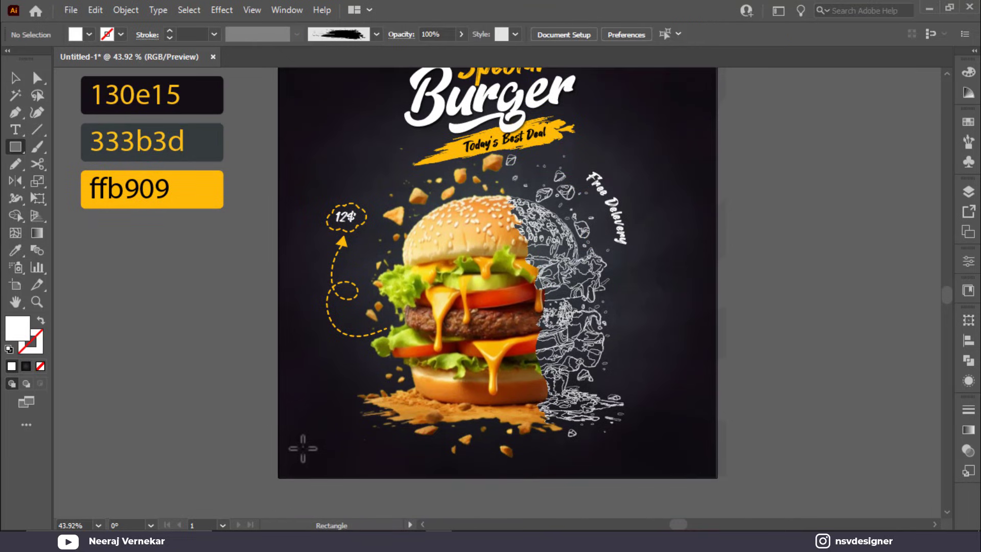
{"action": "left_click_drag", "start_coordinate": [302, 442], "coordinate": [398, 464]}
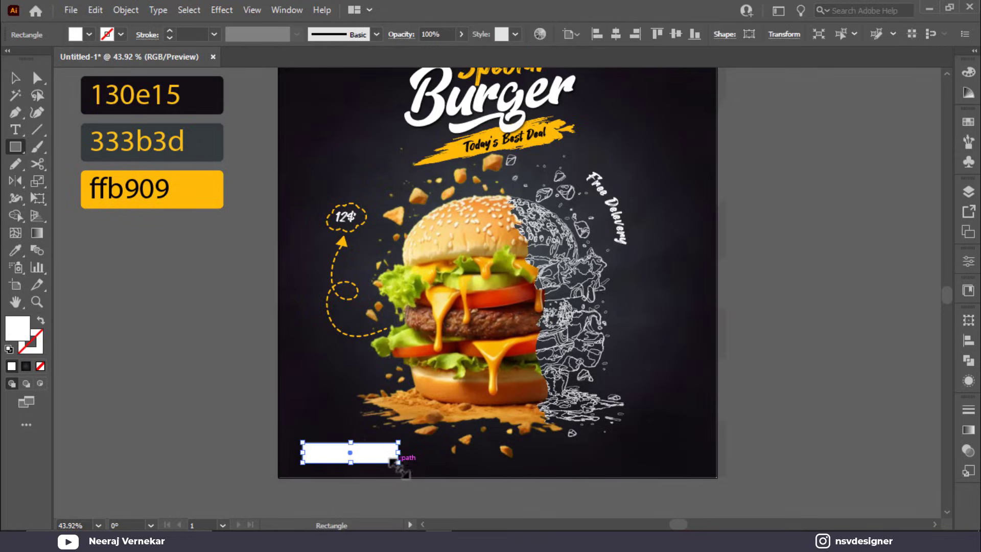
{"action": "left_click", "coordinate": [215, 176]}
{"action": "key", "text": "v"}
{"action": "key", "text": "ctrl+shift+a"}
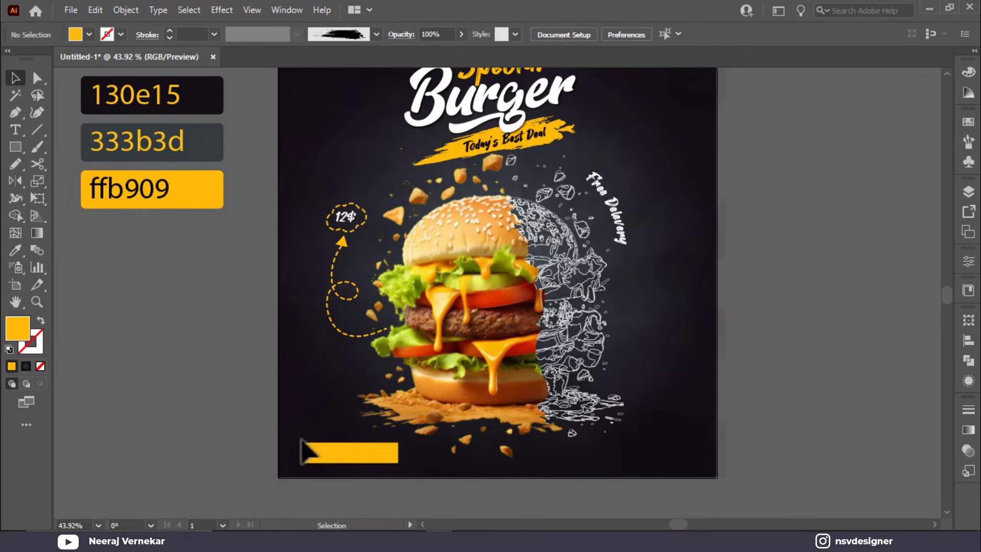
{"action": "scroll", "coordinate": [306, 434], "scroll_direction": "down", "scroll_amount": 3}
{"action": "scroll", "coordinate": [358, 409], "scroll_direction": "left", "scroll_amount": 3}
{"action": "scroll", "coordinate": [412, 390], "scroll_direction": "up", "scroll_amount": 3}
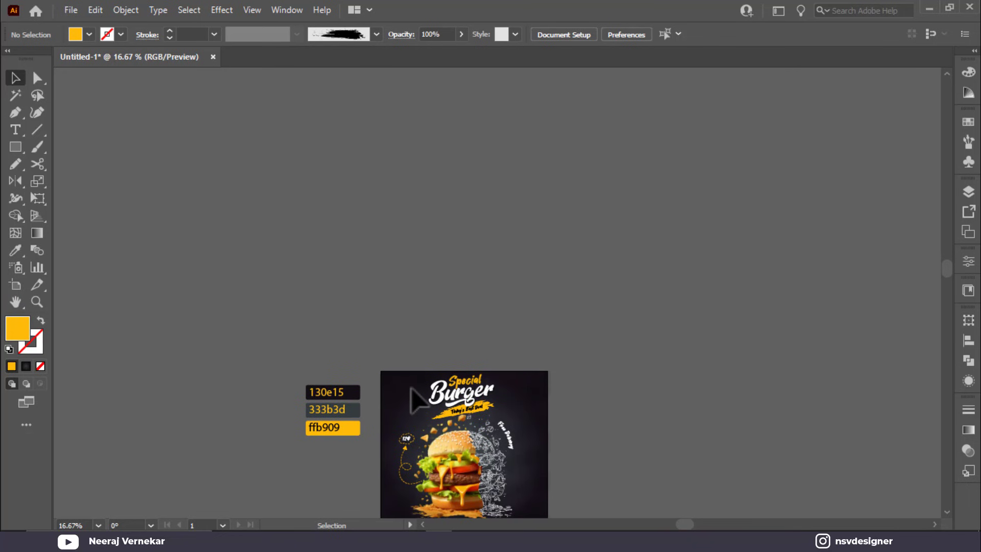
{"action": "scroll", "coordinate": [412, 390], "scroll_direction": "up", "scroll_amount": 4}
{"action": "scroll", "coordinate": [412, 391], "scroll_direction": "up", "scroll_amount": 5}
{"action": "scroll", "coordinate": [416, 399], "scroll_direction": "down", "scroll_amount": 1}
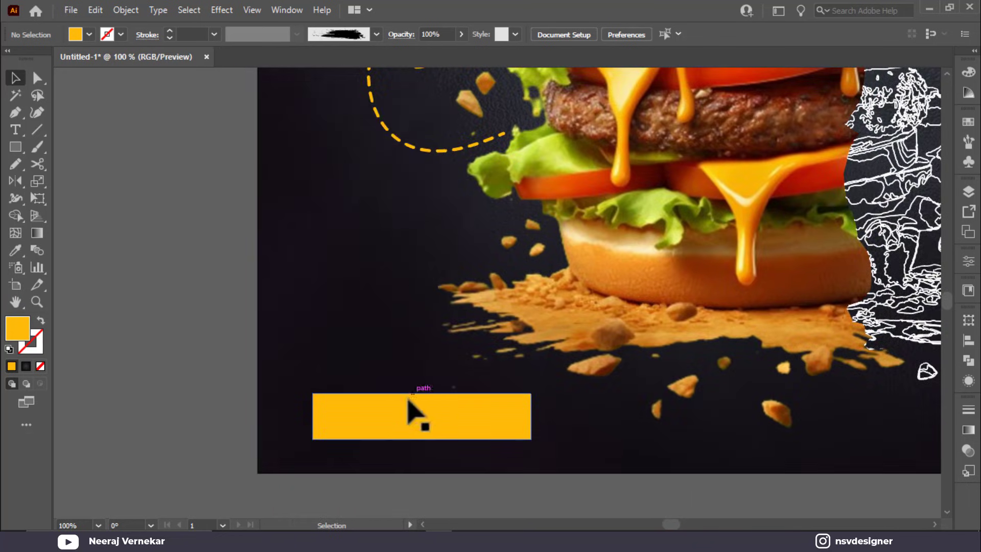
Step: Round the rectangle's corners into a pill and nudge it slightly left
{"action": "left_click", "coordinate": [417, 408]}
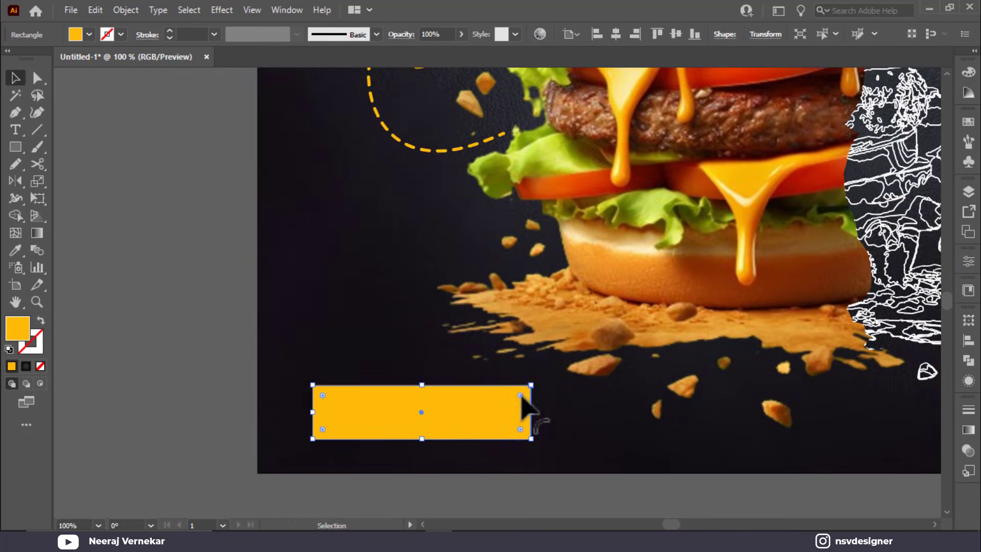
{"action": "left_click_drag", "start_coordinate": [525, 403], "coordinate": [383, 366]}
{"action": "key", "text": "ctrl+shift+a"}
{"action": "left_click_drag", "start_coordinate": [422, 420], "coordinate": [415, 420]}
Step: Type the button label 'ORDER NOW'
{"action": "left_click", "coordinate": [15, 129]}
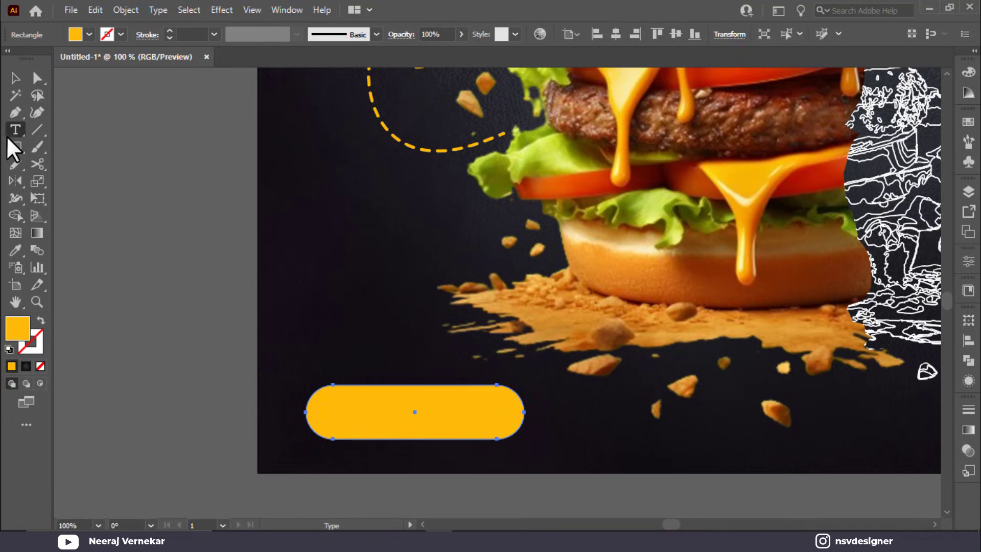
{"action": "left_click", "coordinate": [148, 210]}
{"action": "type", "text": "ORDEW"}
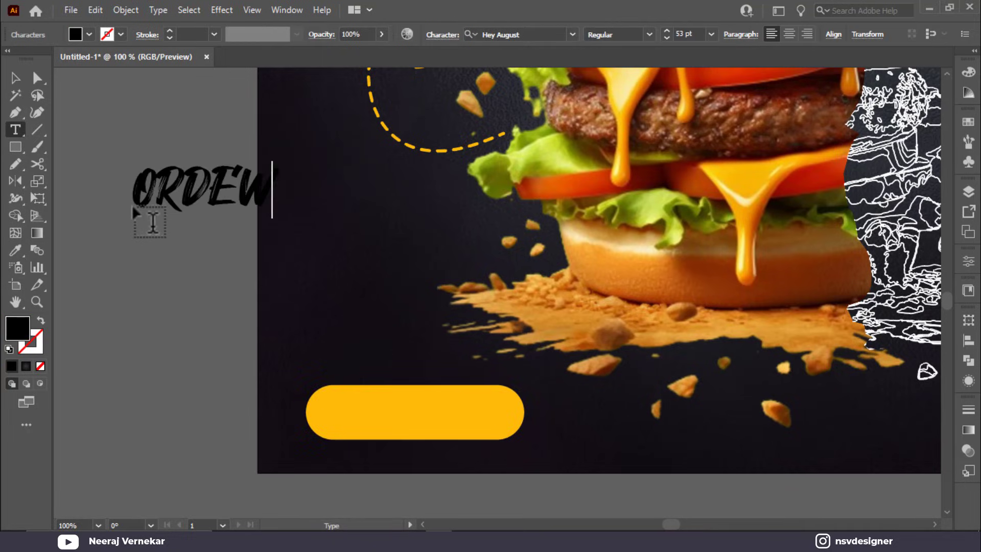
{"action": "key", "text": "BackSpace"}
{"action": "key", "text": "BackSpace"}
{"action": "key", "text": "BackSpace"}
{"action": "key", "text": "BackSpace"}
{"action": "key", "text": "BackSpace"}
{"action": "type", "text": "OR"}
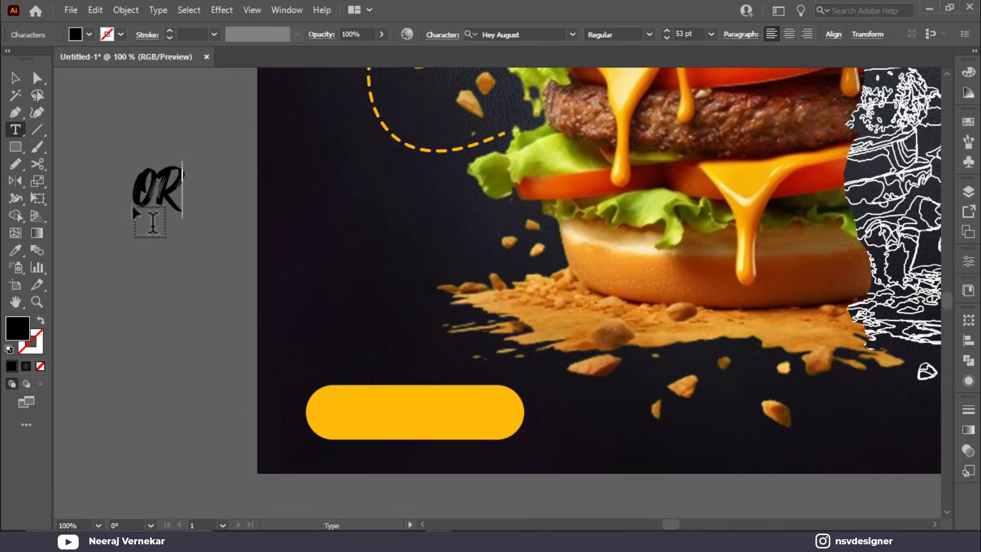
{"action": "type", "text": "DER NOW"}
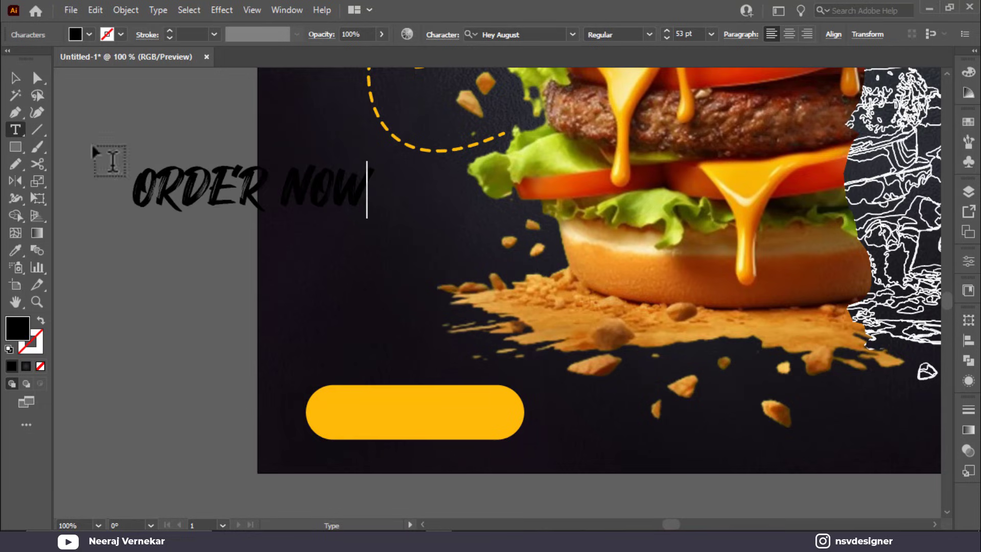
Step: Set ORDER NOW in Montserrat ExtraBold and scale it onto the yellow button
{"action": "left_click", "coordinate": [11, 78]}
{"action": "left_click", "coordinate": [529, 35]}
{"action": "type", "text": "m"}
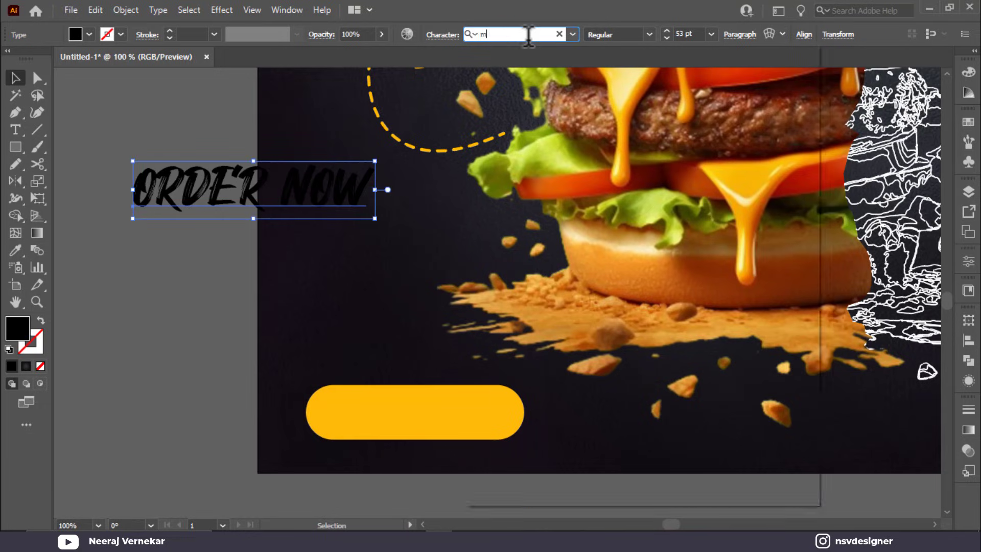
{"action": "type", "text": "on"}
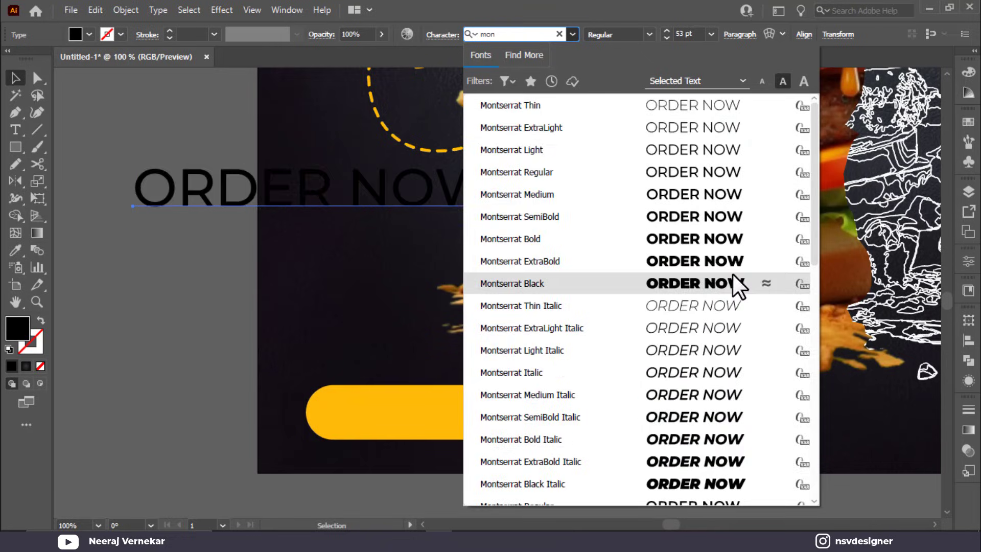
{"action": "left_click", "coordinate": [679, 284]}
{"action": "left_click_drag", "start_coordinate": [498, 221], "coordinate": [493, 424]}
Step: Duplicate the ORDER NOW text to the poster's bottom right
{"action": "key", "text": "ctrl+0"}
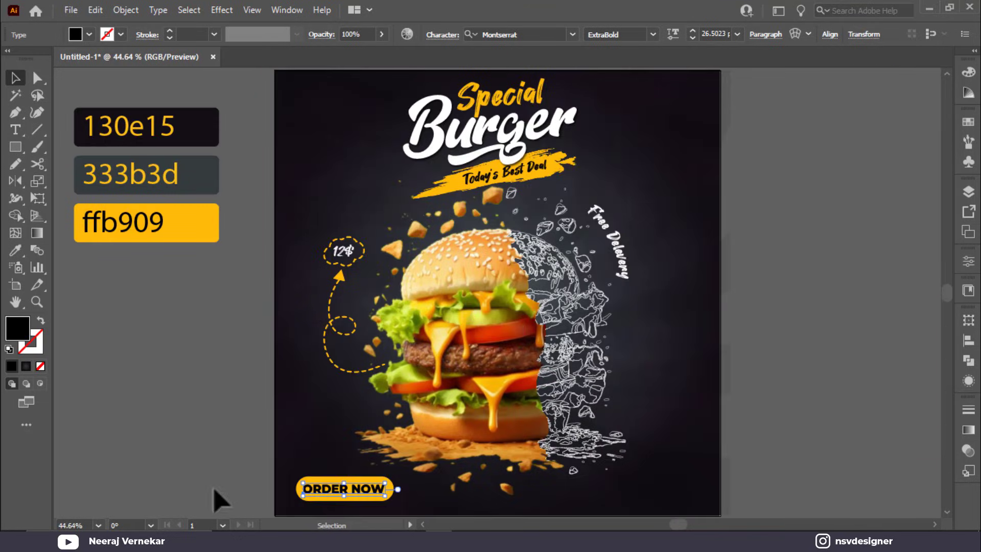
{"action": "left_click", "coordinate": [214, 499]}
{"action": "left_click_drag", "start_coordinate": [354, 494], "coordinate": [691, 489]}
Step: Retype the copied text line so it reads 'Contact Us'
{"action": "triple_click", "coordinate": [693, 489]}
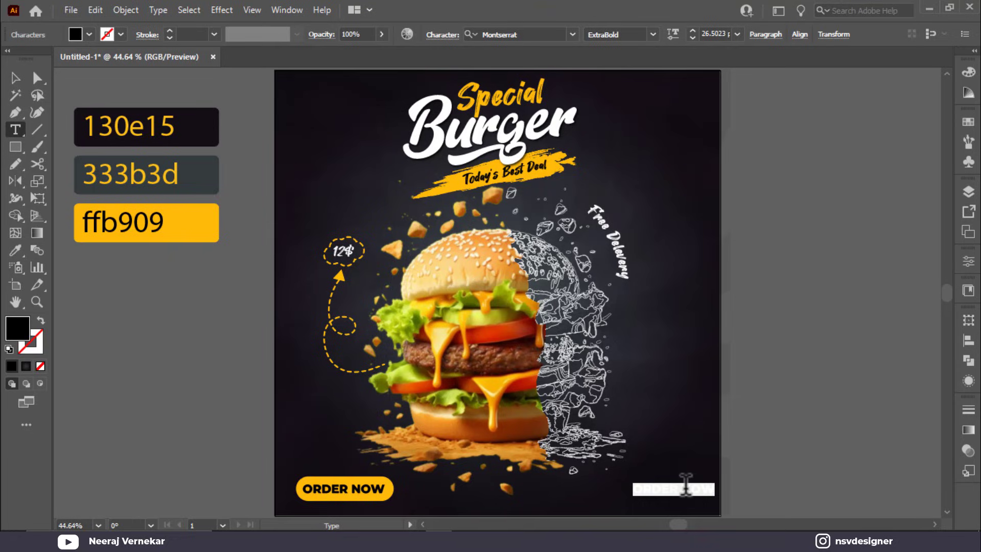
{"action": "type", "text": "Ca"}
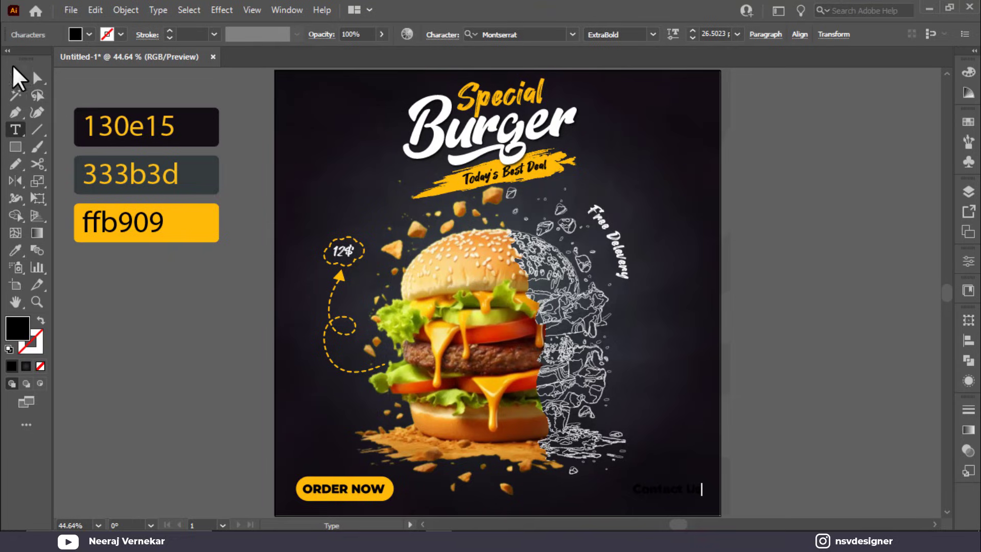
{"action": "left_click", "coordinate": [18, 77]}
{"action": "left_click", "coordinate": [747, 407]}
{"action": "scroll", "coordinate": [676, 486], "scroll_direction": "down", "scroll_amount": 3}
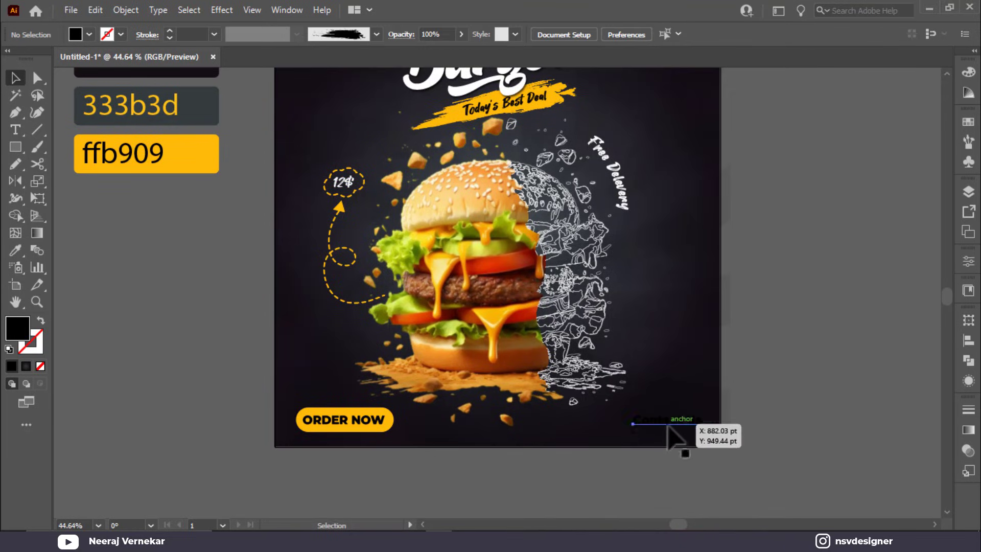
Step: Colour the Contact Us text with the ffb909 yellow
{"action": "left_click", "coordinate": [669, 425]}
{"action": "key", "text": "i"}
{"action": "left_click", "coordinate": [210, 156]}
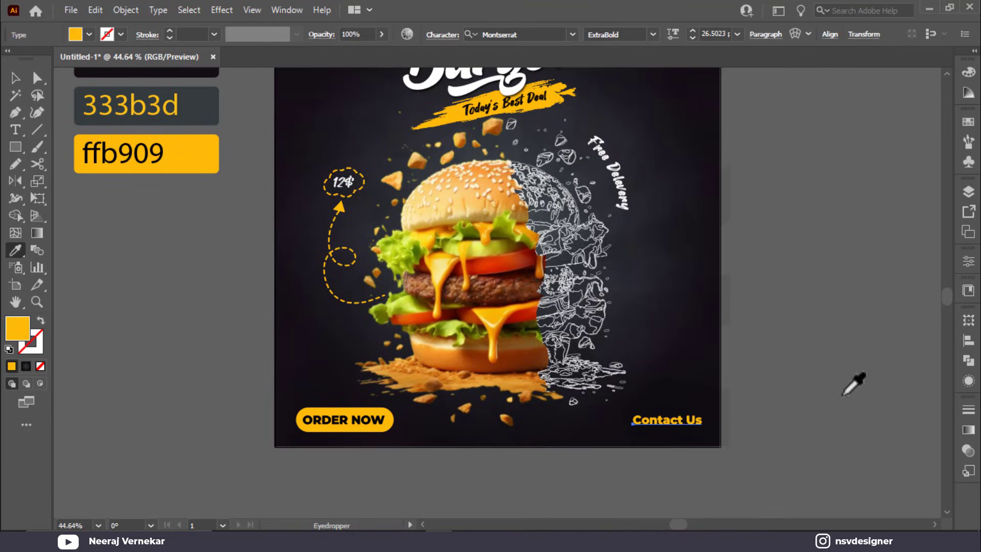
{"action": "key", "text": "v"}
{"action": "left_click", "coordinate": [810, 411]}
{"action": "scroll", "coordinate": [683, 398], "scroll_direction": "down", "scroll_amount": 3}
{"action": "scroll", "coordinate": [675, 388], "scroll_direction": "up", "scroll_amount": 3}
Step: Duplicate Contact Us, change the copy to the phone number, and place it underneath
{"action": "left_click_drag", "start_coordinate": [670, 355], "coordinate": [704, 369]}
{"action": "triple_click", "coordinate": [704, 360]}
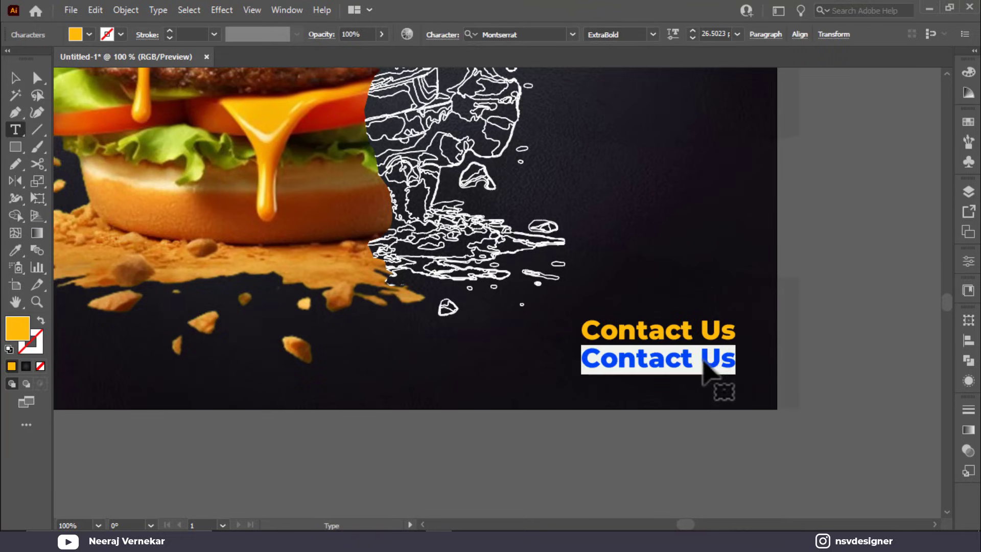
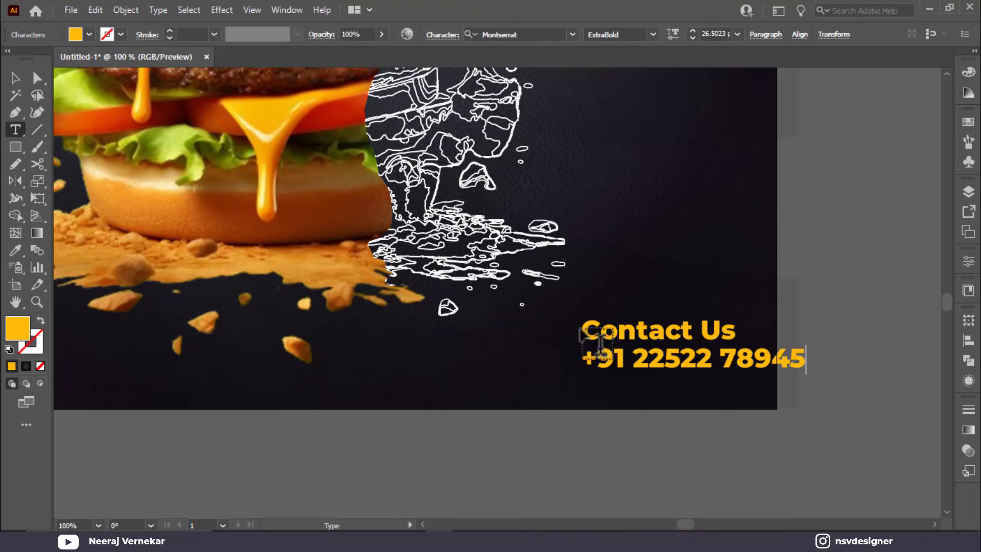
{"action": "left_click", "coordinate": [15, 78]}
{"action": "left_click", "coordinate": [805, 386]}
{"action": "left_click_drag", "start_coordinate": [783, 361], "coordinate": [709, 358]}
Step: Set the Contact Us heading to Montserrat Medium
{"action": "left_click", "coordinate": [731, 331]}
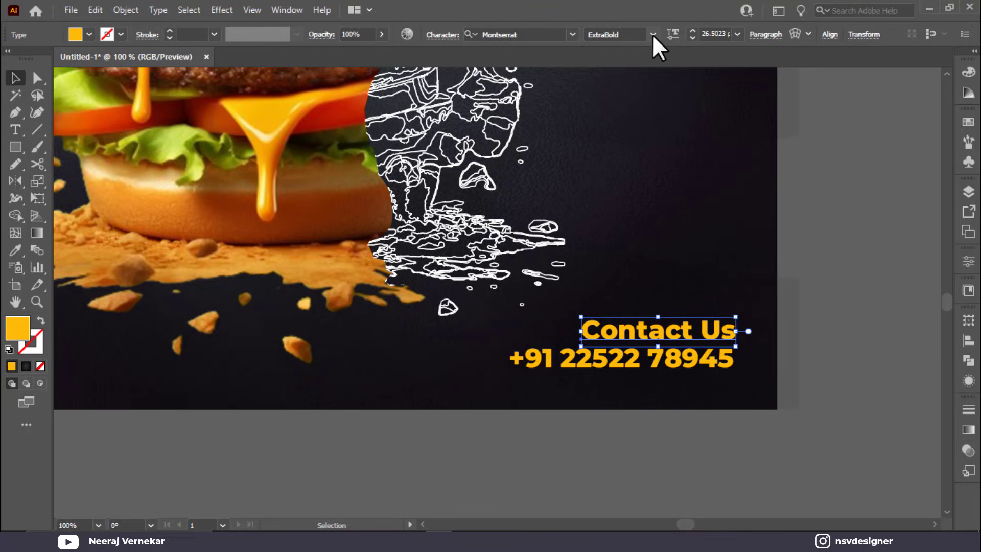
{"action": "left_click", "coordinate": [652, 34]}
{"action": "left_click", "coordinate": [635, 114]}
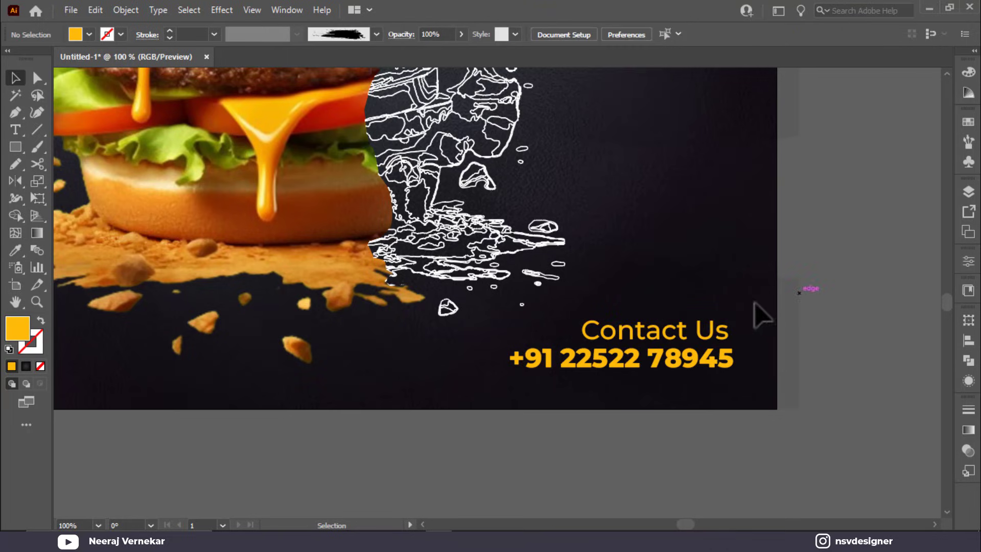
Step: Right-align Contact Us with the phone number and group the two lines
{"action": "left_click_drag", "start_coordinate": [756, 314], "coordinate": [709, 406]}
{"action": "left_click", "coordinate": [836, 34]}
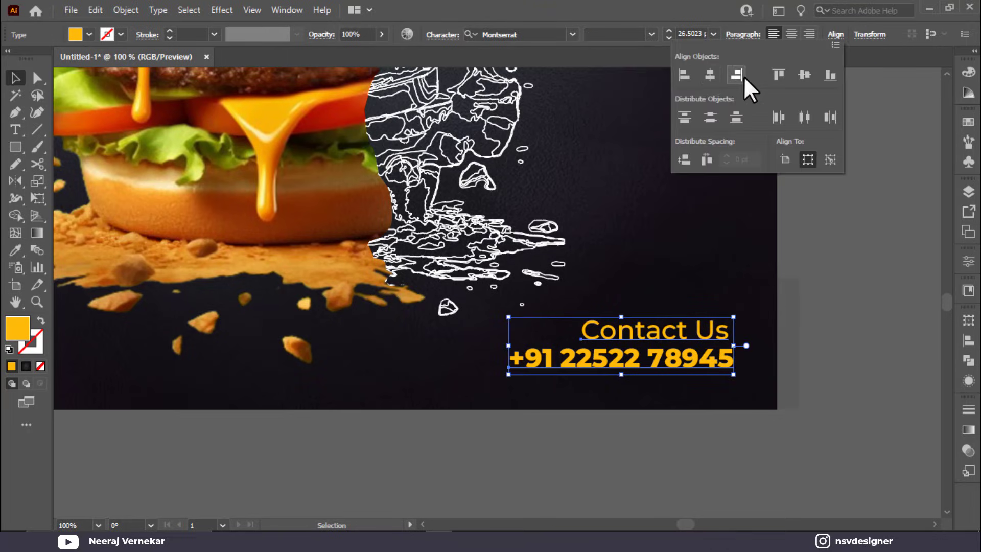
{"action": "left_click", "coordinate": [737, 75]}
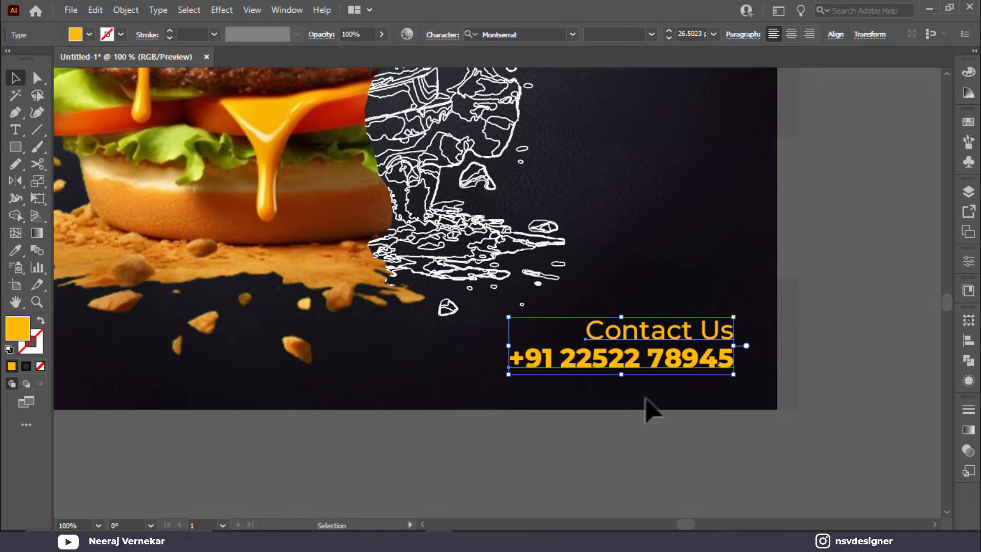
{"action": "key", "text": "ctrl+g"}
{"action": "scroll", "coordinate": [525, 418], "scroll_direction": "left", "scroll_amount": 10}
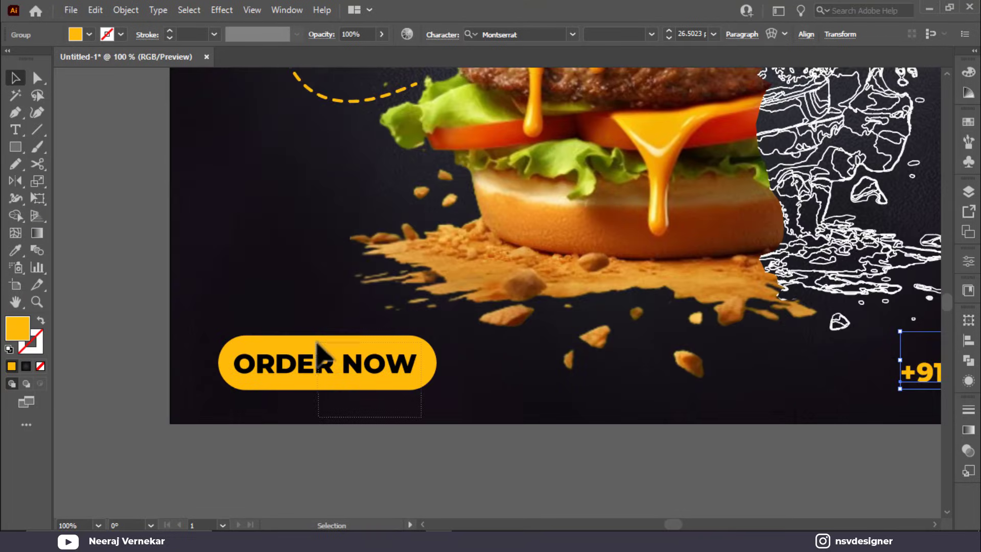
Step: Shrink the ORDER NOW button slightly and group its shape with its text
{"action": "left_click", "coordinate": [317, 352]}
{"action": "left_click_drag", "start_coordinate": [437, 389], "coordinate": [433, 389]}
{"action": "key", "text": "ctrl+g"}
Step: Align the ORDER NOW button to the top of the Contact Us block
{"action": "left_click_drag", "start_coordinate": [505, 421], "coordinate": [357, 408]}
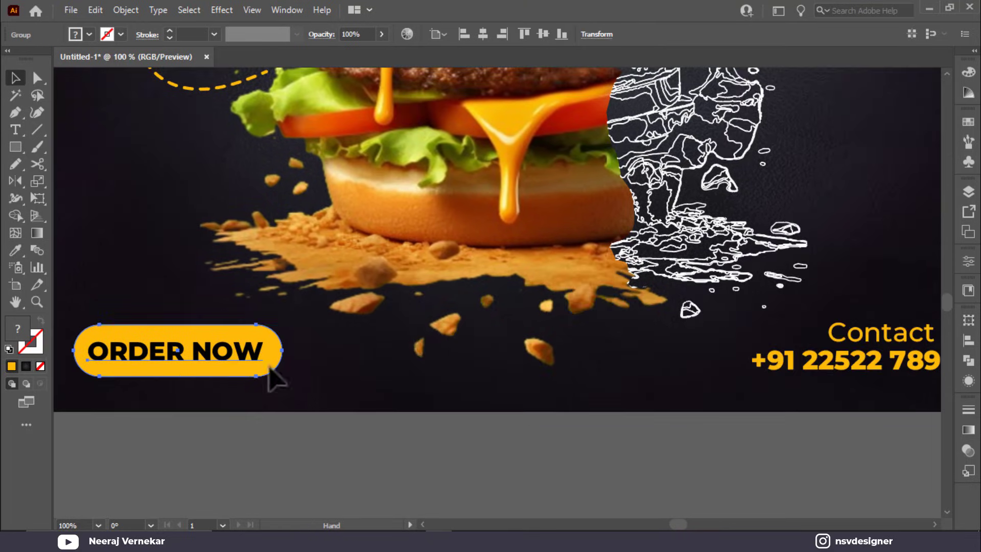
{"action": "left_click", "coordinate": [874, 371], "text": "shift"}
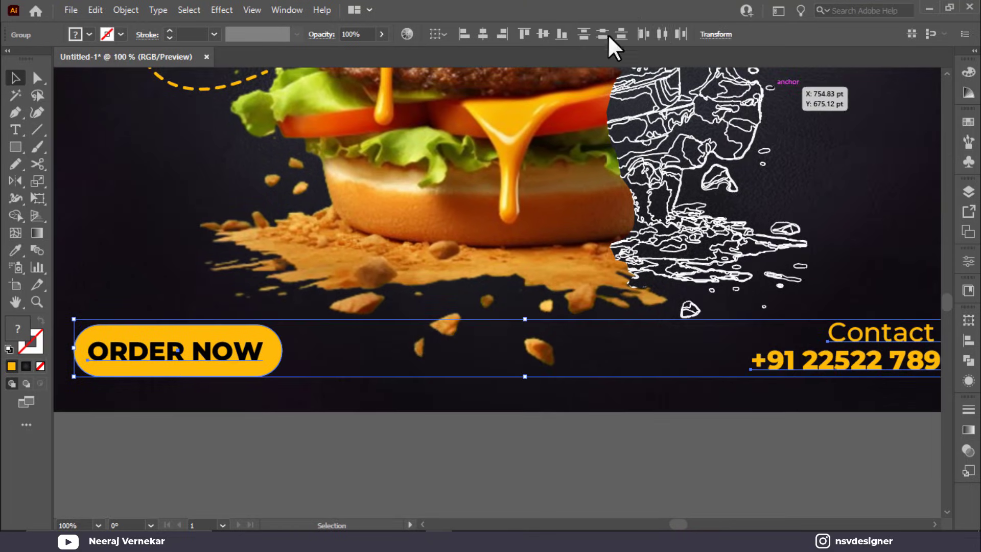
{"action": "left_click", "coordinate": [522, 34]}
{"action": "left_click", "coordinate": [562, 421]}
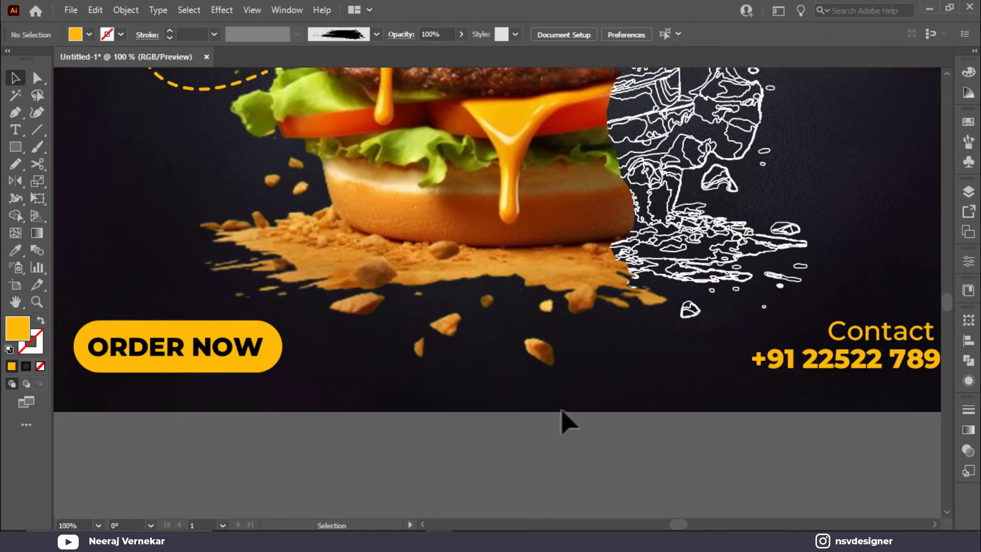
{"action": "left_click", "coordinate": [857, 371]}
{"action": "left_click", "coordinate": [276, 364], "text": "shift"}
{"action": "left_click", "coordinate": [637, 418]}
{"action": "left_click", "coordinate": [14, 130]}
{"action": "left_click", "coordinate": [394, 404]}
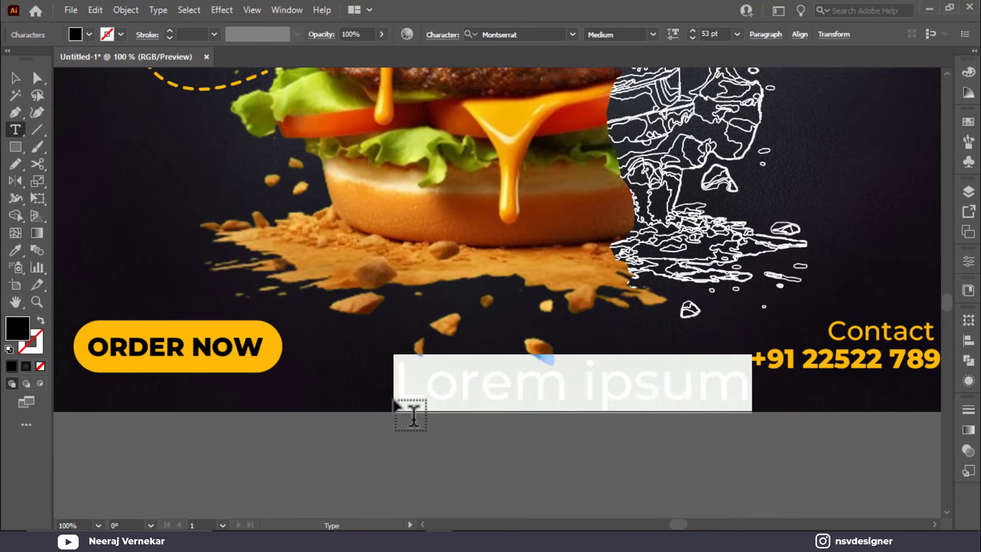
{"action": "type", "text": "www"}
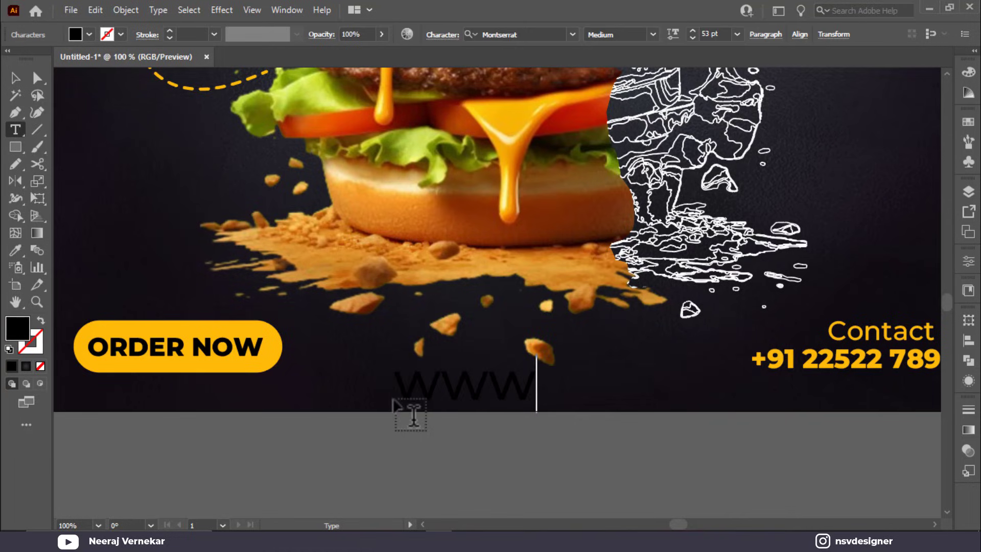
{"action": "type", "text": ".web.com"}
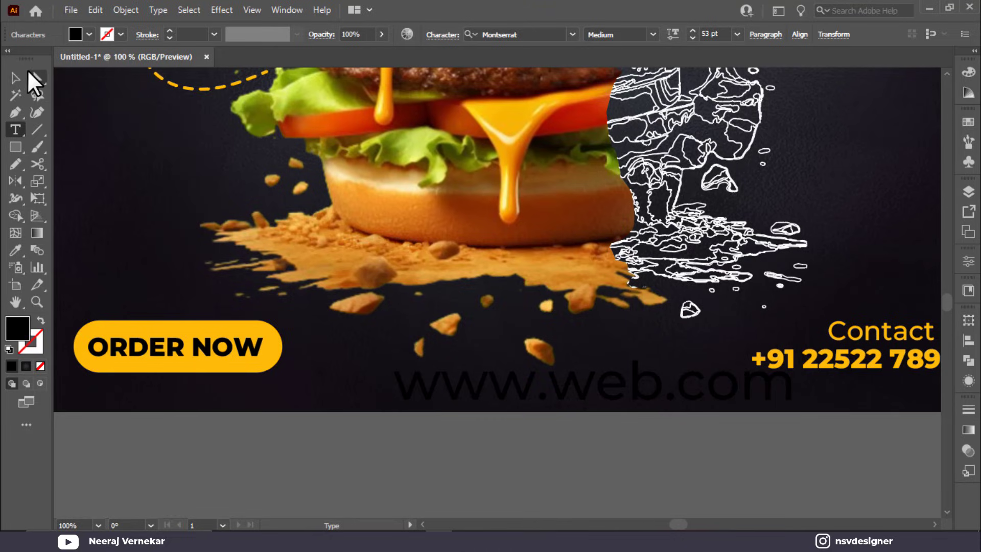
{"action": "left_click", "coordinate": [23, 78]}
{"action": "key", "text": "i"}
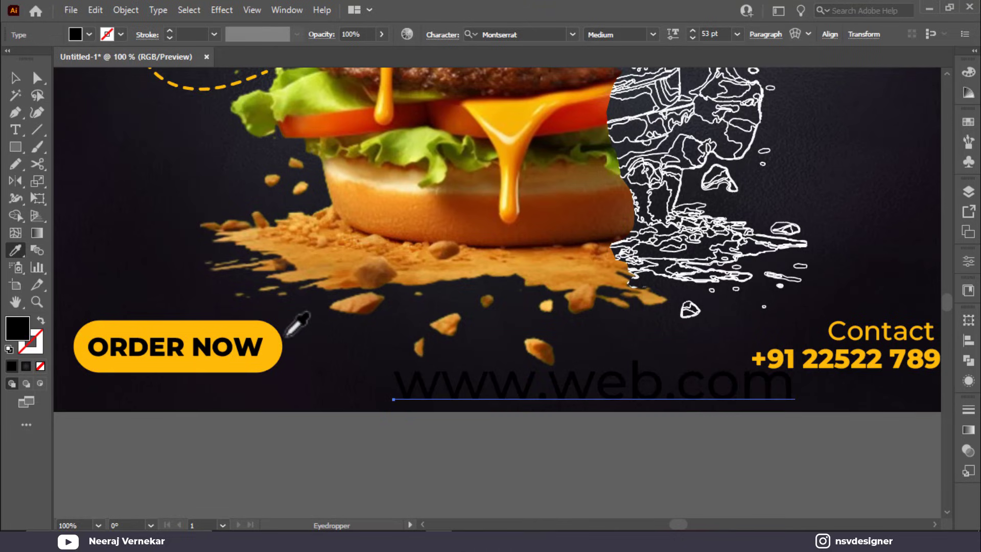
{"action": "left_click", "coordinate": [277, 333]}
{"action": "left_click", "coordinate": [18, 81]}
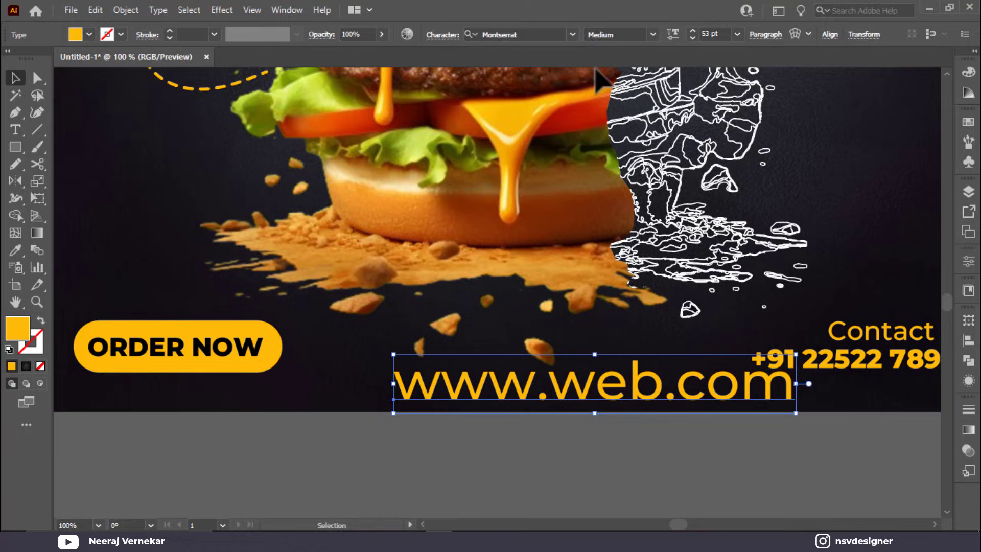
{"action": "left_click", "coordinate": [732, 36]}
{"action": "left_click", "coordinate": [733, 39]}
{"action": "scroll", "coordinate": [728, 33], "scroll_direction": "down", "scroll_amount": 20}
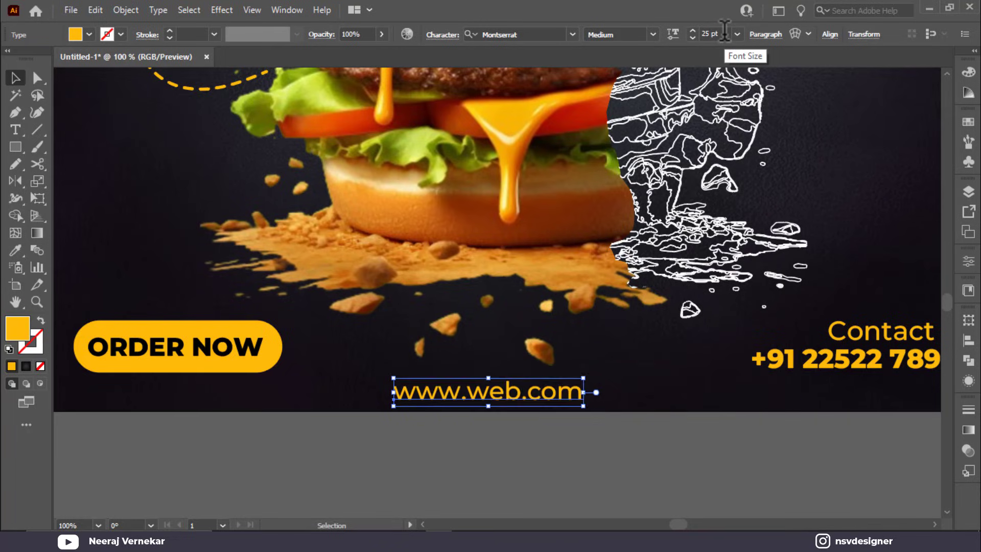
{"action": "scroll", "coordinate": [724, 30], "scroll_direction": "down", "scroll_amount": 10}
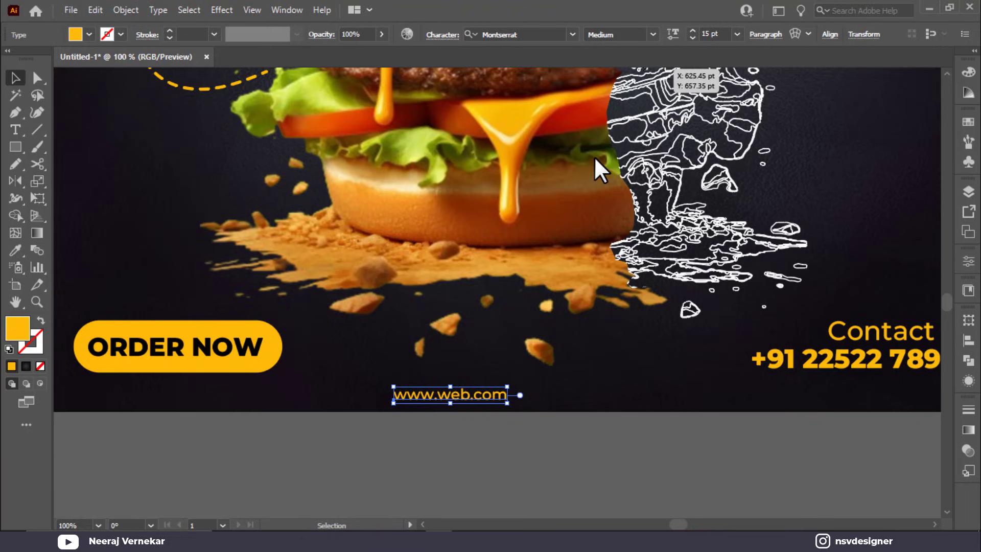
Step: Keep the web address at 100% horizontal scale and set its tracking to 200
{"action": "key", "text": "ctrl+t"}
{"action": "left_click", "coordinate": [431, 145]}
{"action": "scroll", "coordinate": [432, 144], "scroll_direction": "up", "scroll_amount": 10}
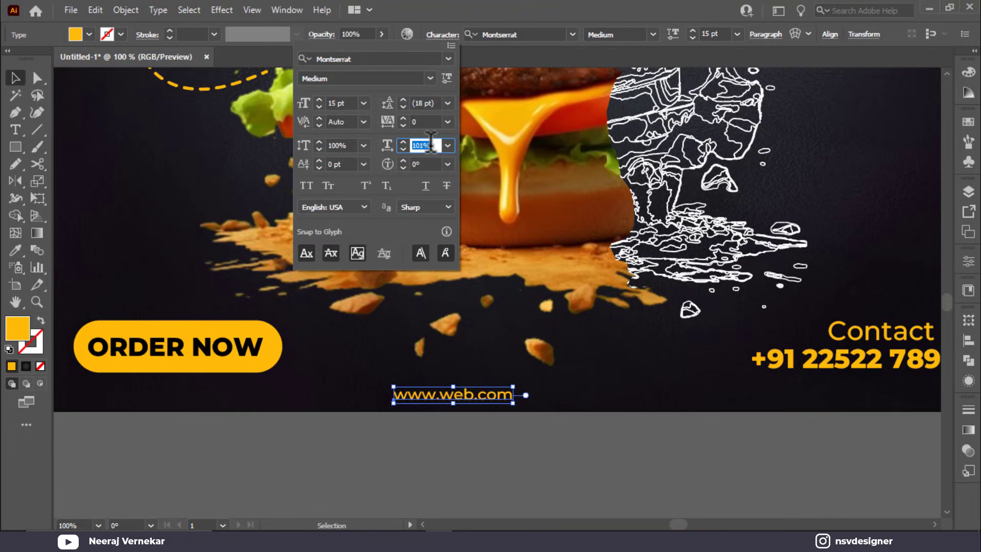
{"action": "left_click", "coordinate": [448, 147]}
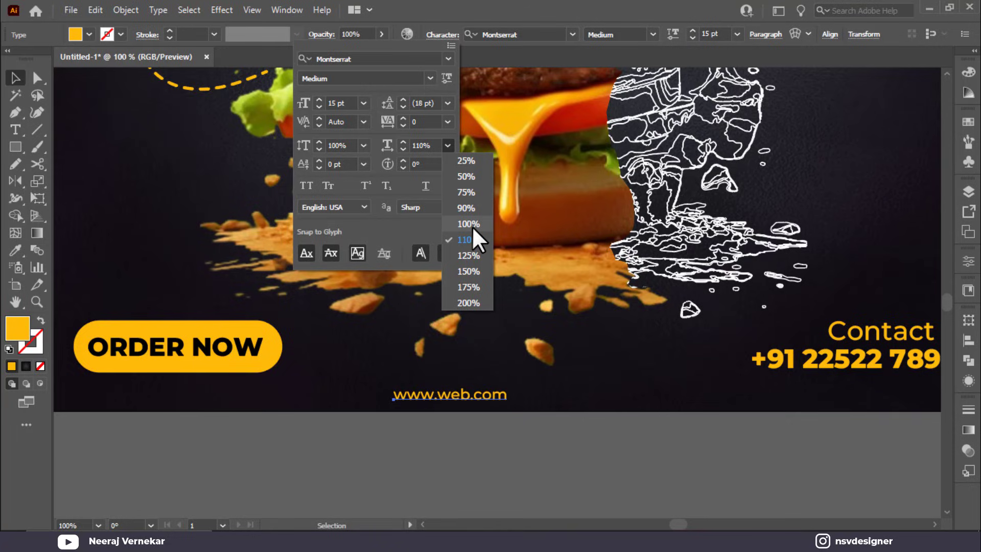
{"action": "left_click", "coordinate": [471, 225]}
{"action": "left_click", "coordinate": [448, 121]}
{"action": "left_click", "coordinate": [467, 350]}
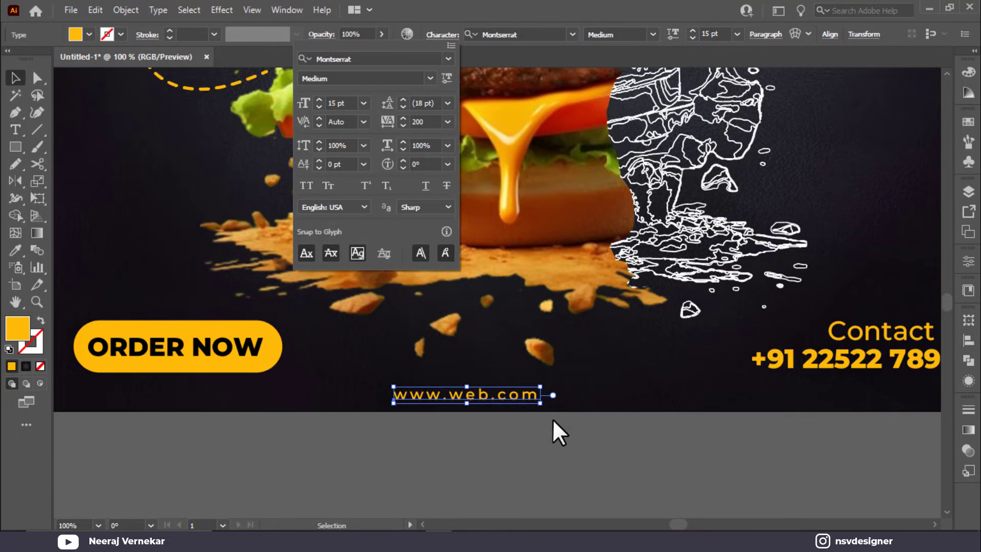
{"action": "left_click", "coordinate": [267, 353], "text": "shift"}
{"action": "left_click_drag", "start_coordinate": [873, 379], "coordinate": [814, 307]}
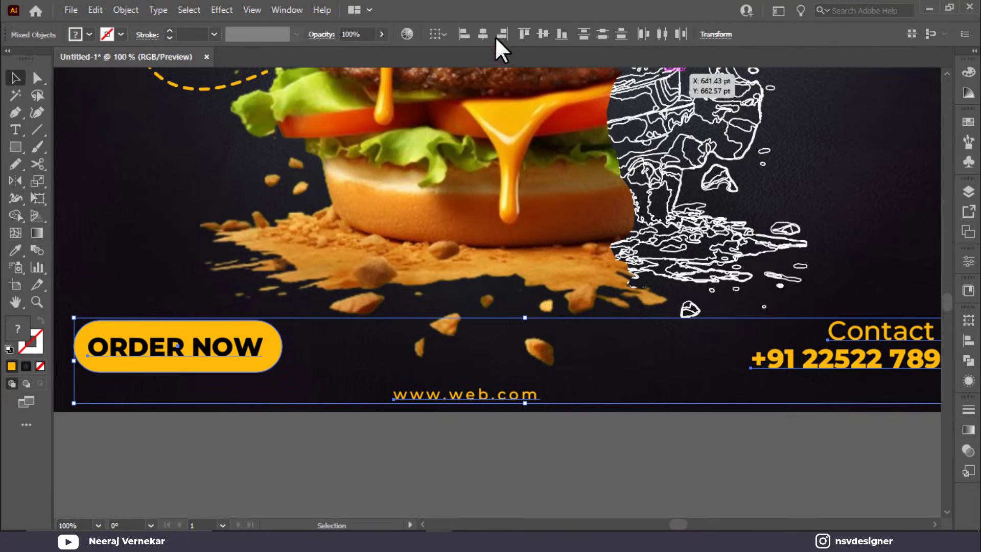
{"action": "left_click", "coordinate": [543, 33]}
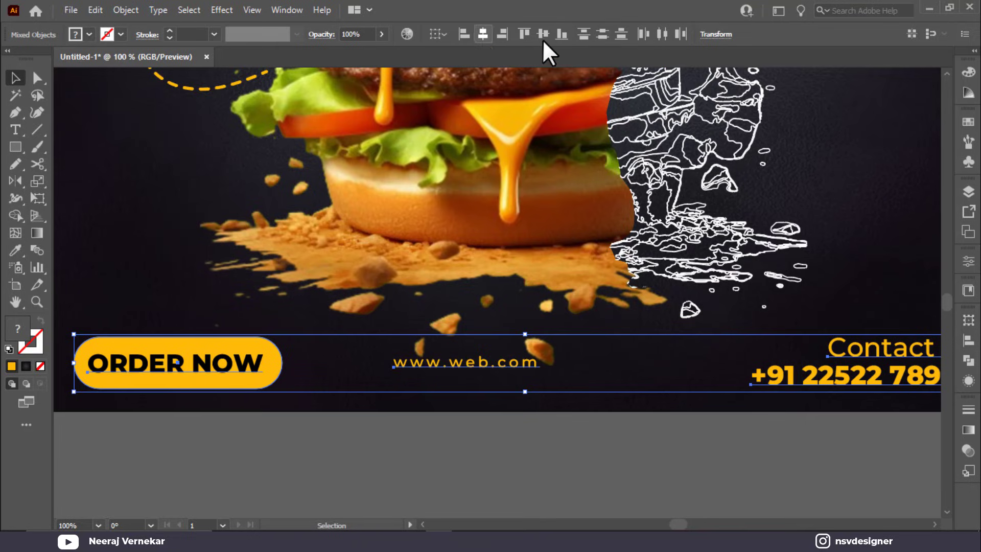
{"action": "left_click", "coordinate": [543, 391]}
{"action": "left_click", "coordinate": [503, 364]}
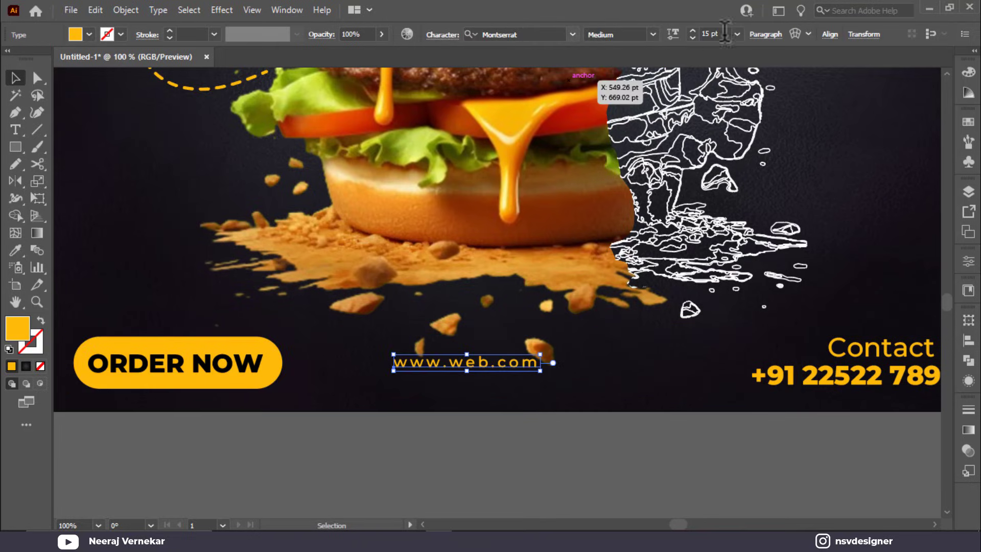
{"action": "left_click", "coordinate": [829, 35]}
{"action": "left_click", "coordinate": [699, 56]}
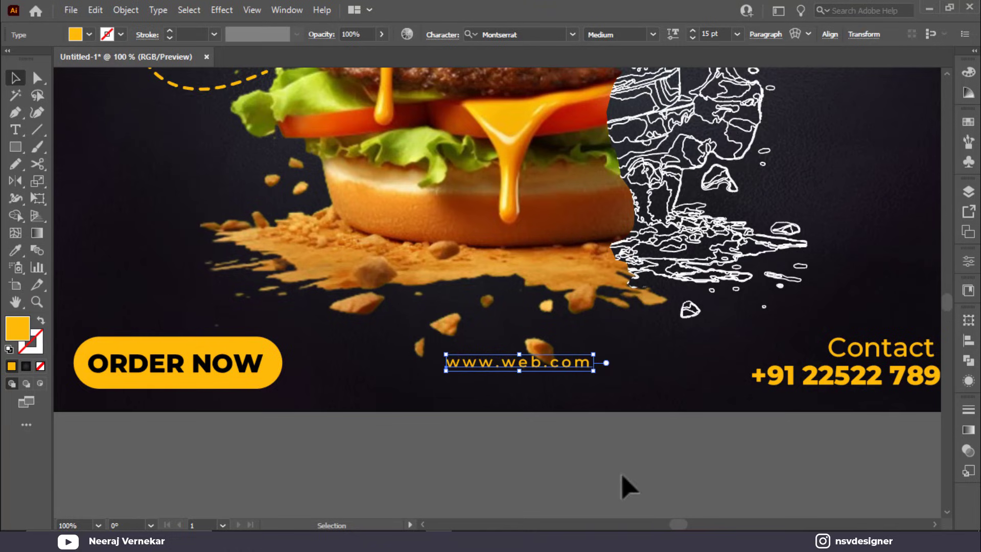
{"action": "left_click", "coordinate": [276, 376]}
{"action": "left_click", "coordinate": [615, 391]}
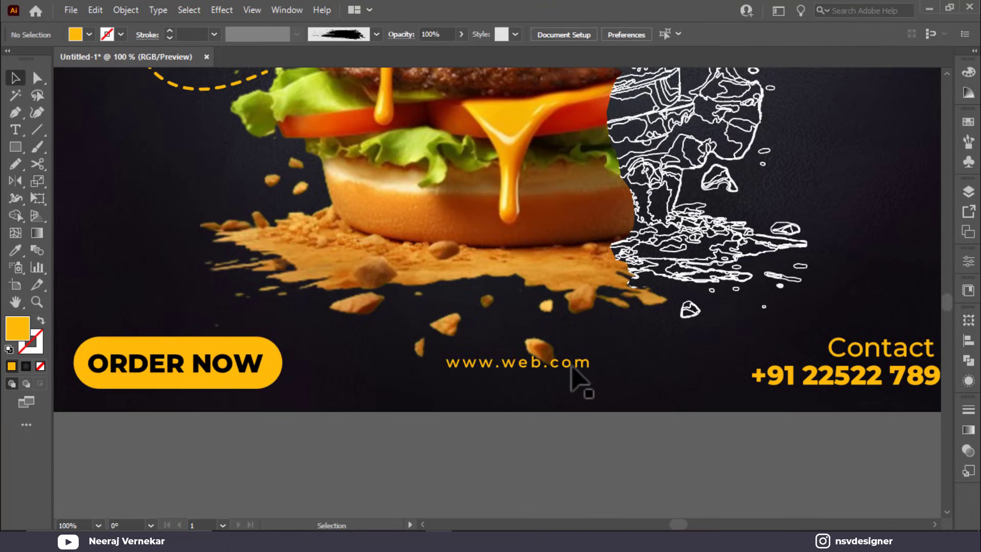
Step: Move the web address down near the poster's bottom edge and view the whole poster
{"action": "left_click_drag", "start_coordinate": [571, 367], "coordinate": [592, 390]}
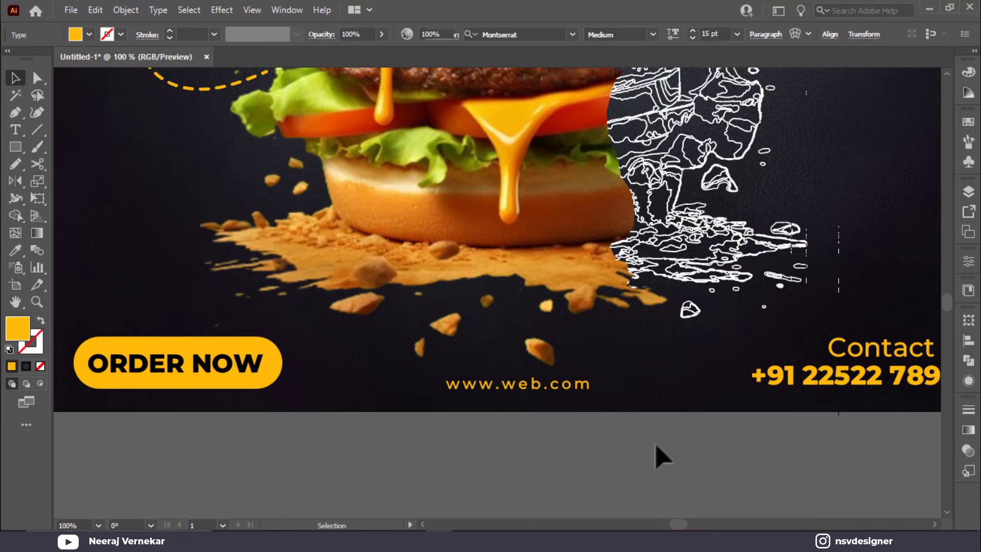
{"action": "left_click", "coordinate": [661, 457]}
{"action": "key", "text": "ctrl+0"}
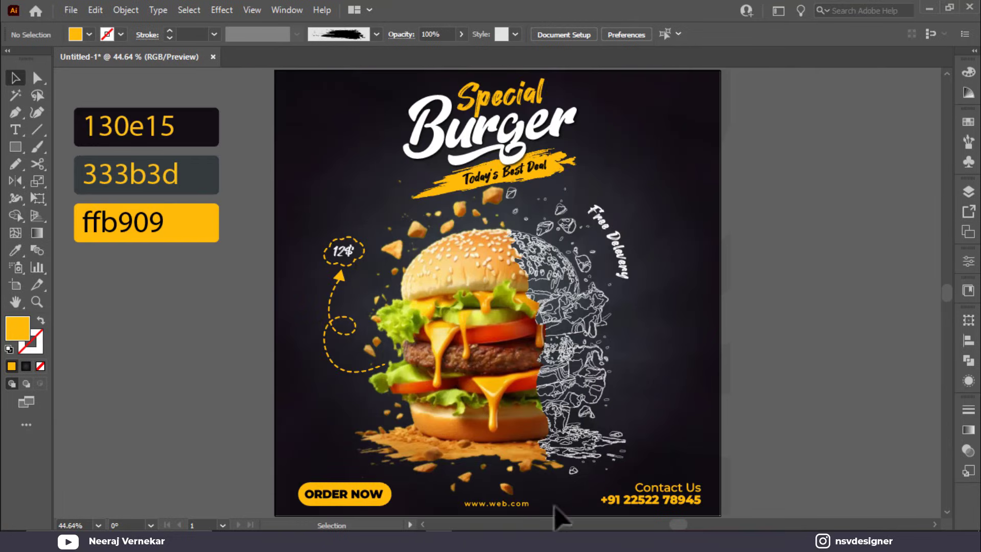
Step: Type a 'LOGO' text line beside the poster
{"action": "left_click", "coordinate": [15, 130]}
{"action": "left_click", "coordinate": [103, 382]}
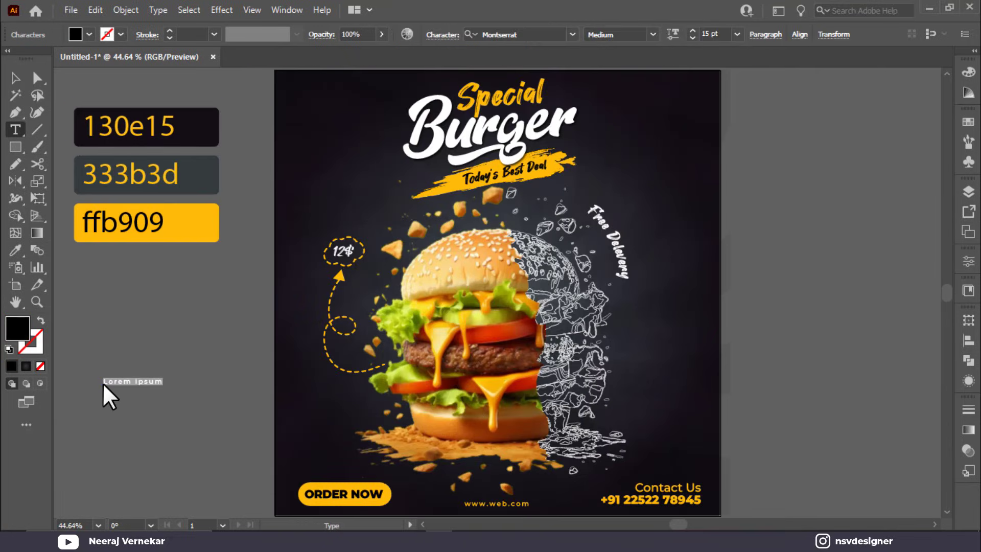
{"action": "type", "text": "Lo"}
{"action": "left_click", "coordinate": [20, 76]}
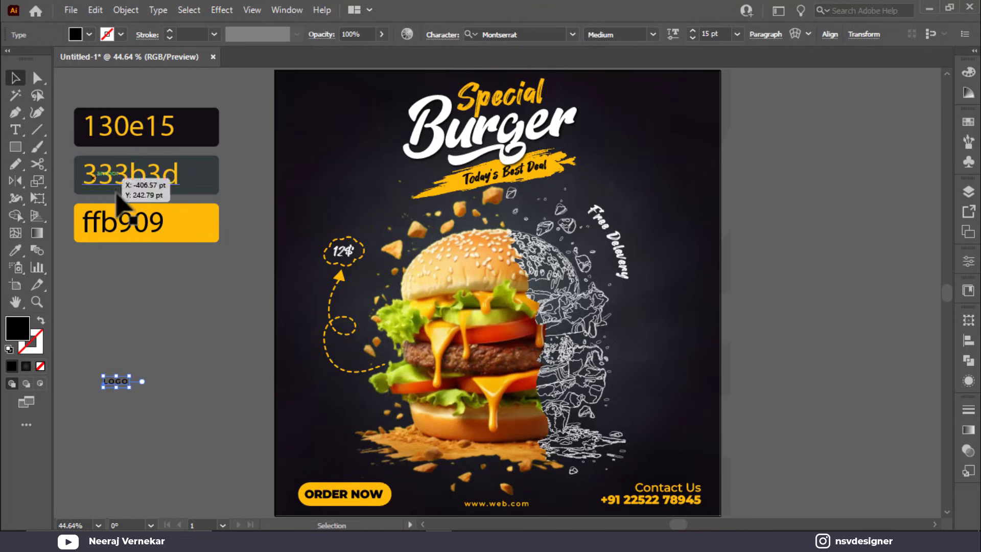
Step: Give LOGO ORDER NOW's bold style, move it top-left, and colour it ffb909
{"action": "key", "text": "i"}
{"action": "left_click", "coordinate": [325, 489]}
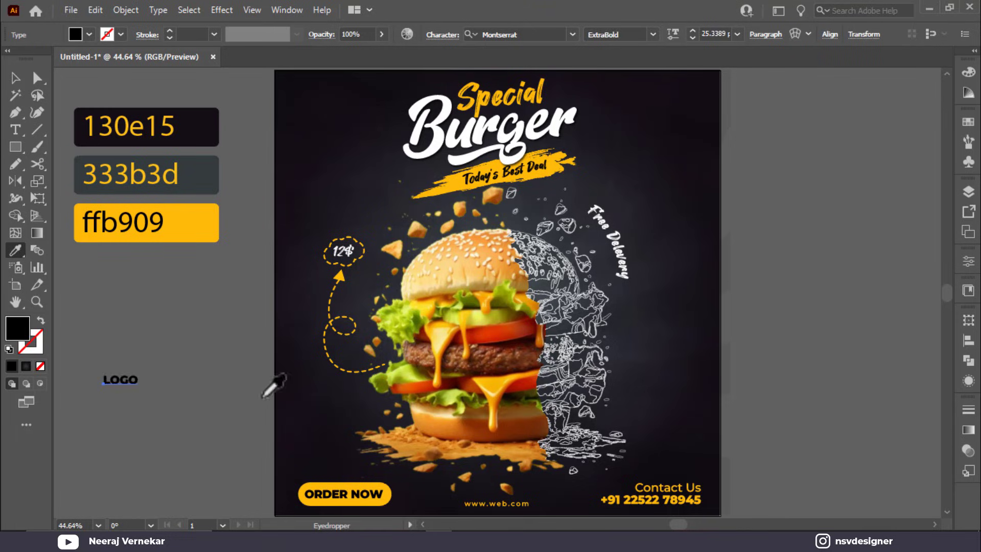
{"action": "left_click", "coordinate": [12, 77]}
{"action": "left_click_drag", "start_coordinate": [133, 380], "coordinate": [332, 119]}
{"action": "key", "text": "i"}
{"action": "left_click", "coordinate": [202, 223]}
Step: Duplicate LOGO just below, change the copy to 'HERE', and nudge it into place
{"action": "left_click", "coordinate": [15, 77]}
{"action": "double_click", "coordinate": [313, 113]}
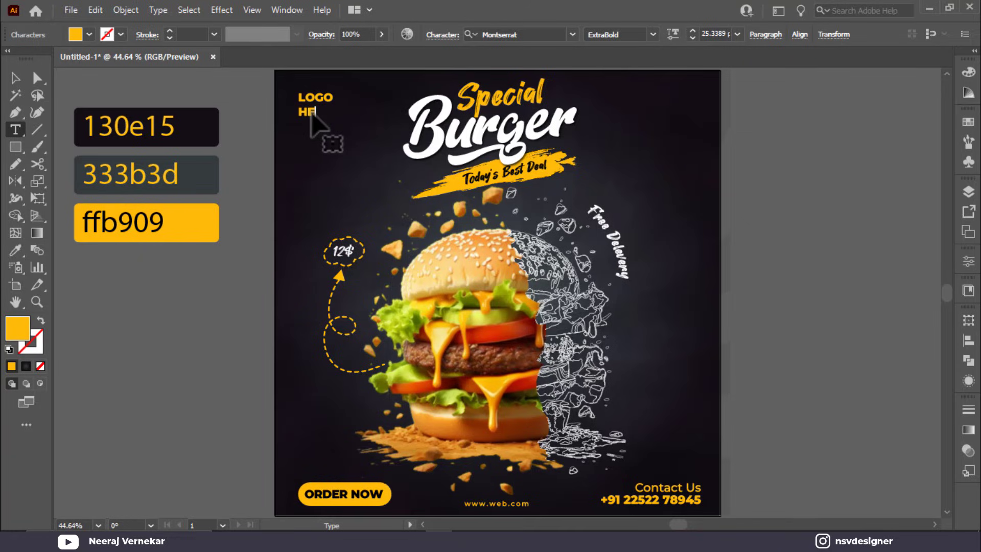
{"action": "left_click", "coordinate": [14, 78]}
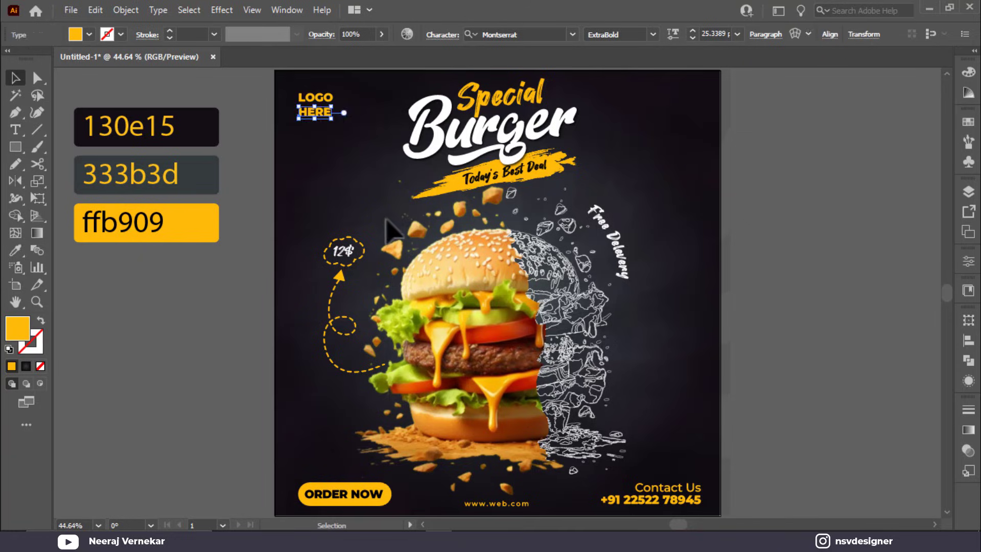
{"action": "left_click", "coordinate": [384, 226]}
{"action": "scroll", "coordinate": [300, 173], "scroll_direction": "up", "scroll_amount": 4}
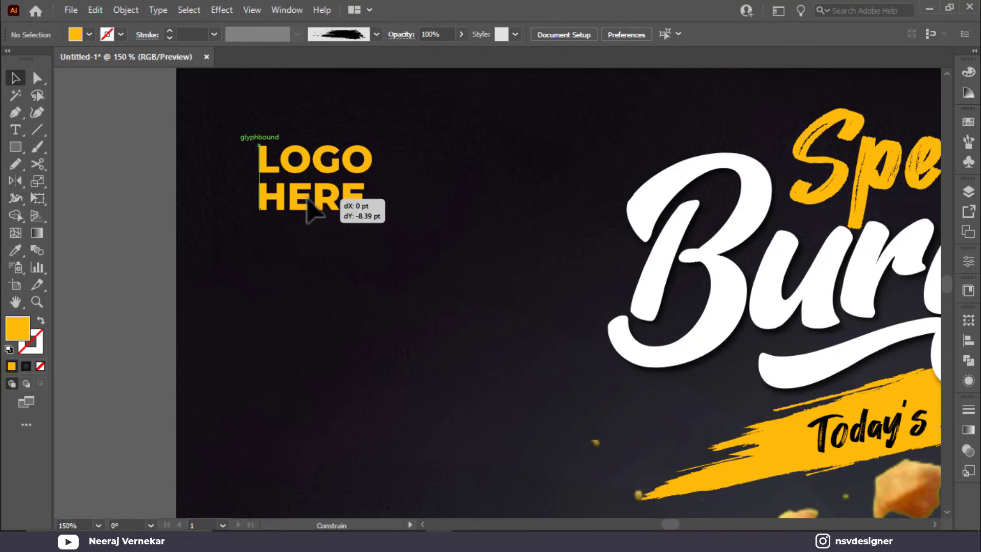
{"action": "left_click", "coordinate": [315, 210]}
{"action": "left_click_drag", "start_coordinate": [371, 220], "coordinate": [373, 219]}
{"action": "left_click", "coordinate": [445, 210]}
{"action": "key", "text": "ctrl+0"}
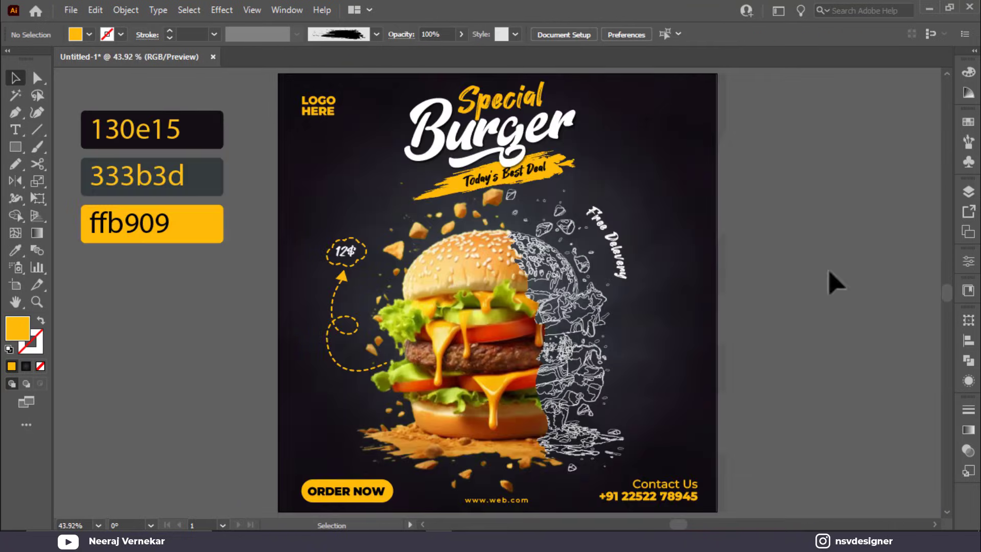